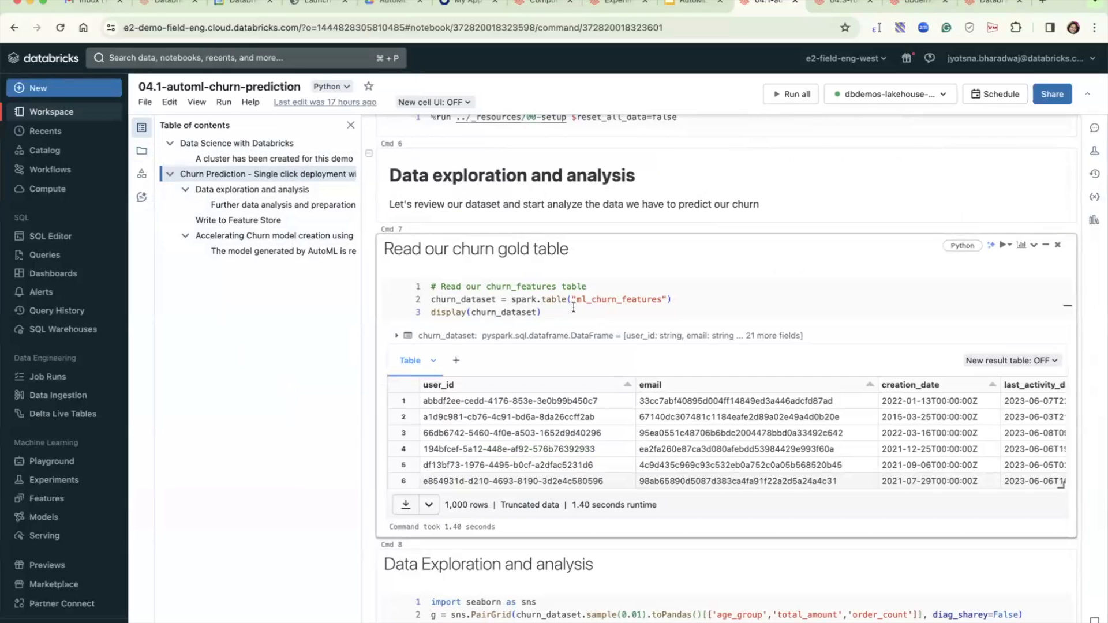
# View the churn Delta Live Tables pipeline graph and return to the 04.1-automl-churn-prediction notebook.
pyautogui.click(915, 8)
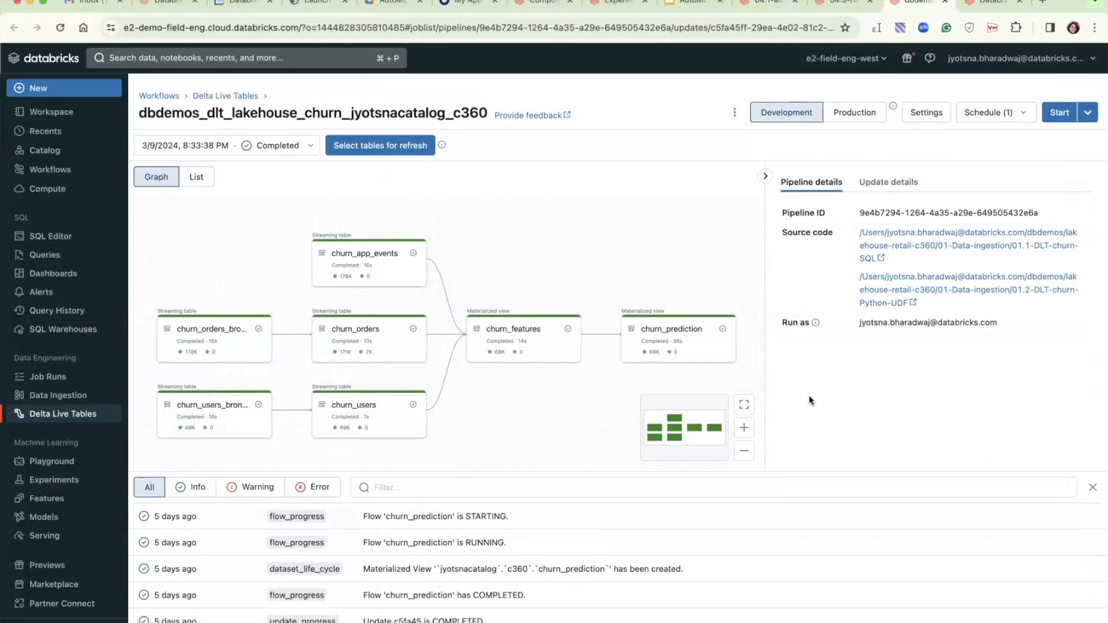
pyautogui.click(771, 4)
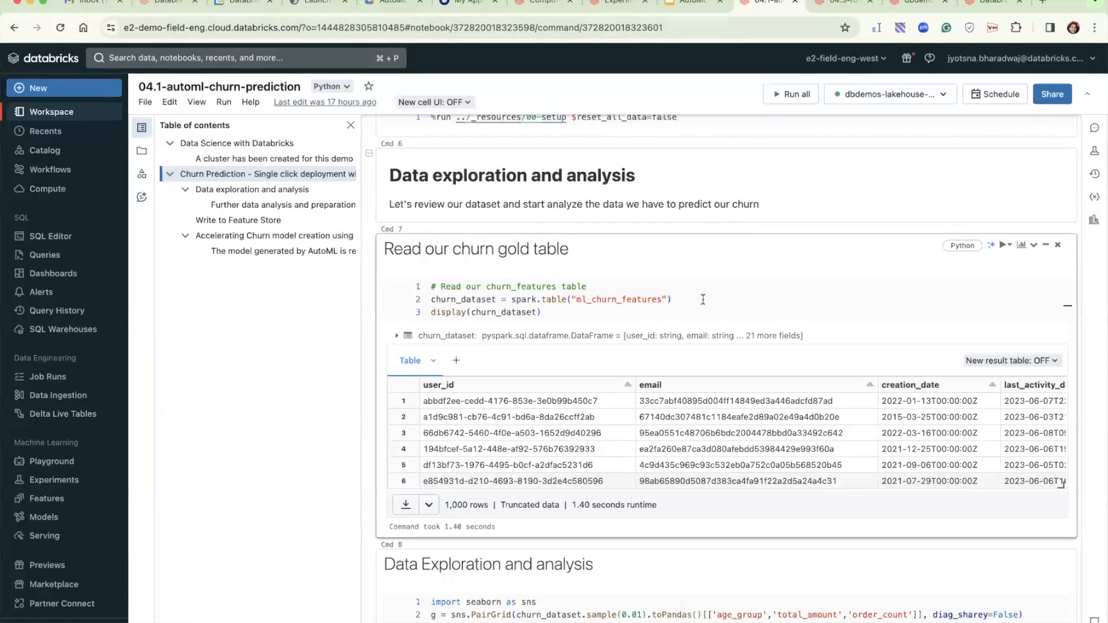
# Examine the columns and rows of the churn gold table output, from the user details through to the order and platform fields.
pyautogui.click(568, 406)
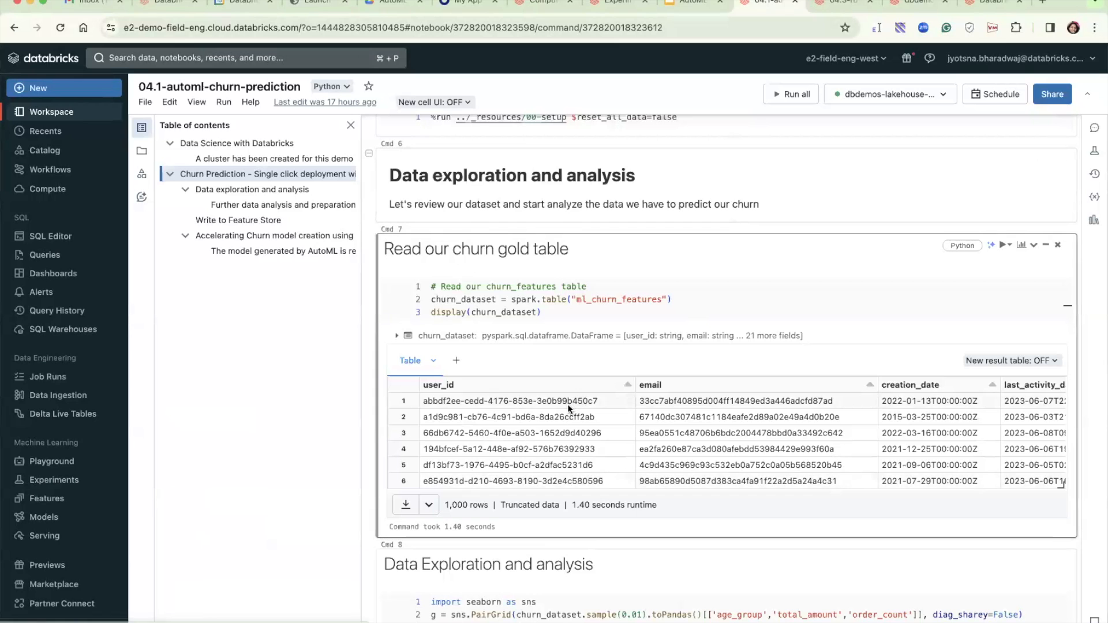
pyautogui.hscroll(5, 568, 408)
pyautogui.hscroll(2, 568, 407)
pyautogui.scroll(-2, 568, 408)
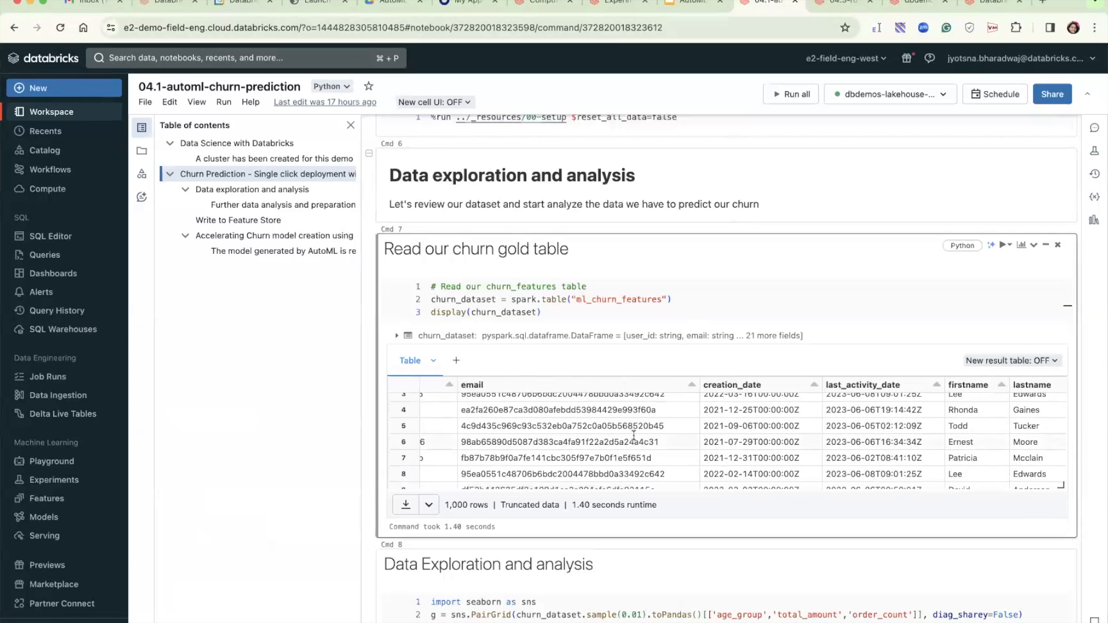
pyautogui.hscroll(5, 634, 436)
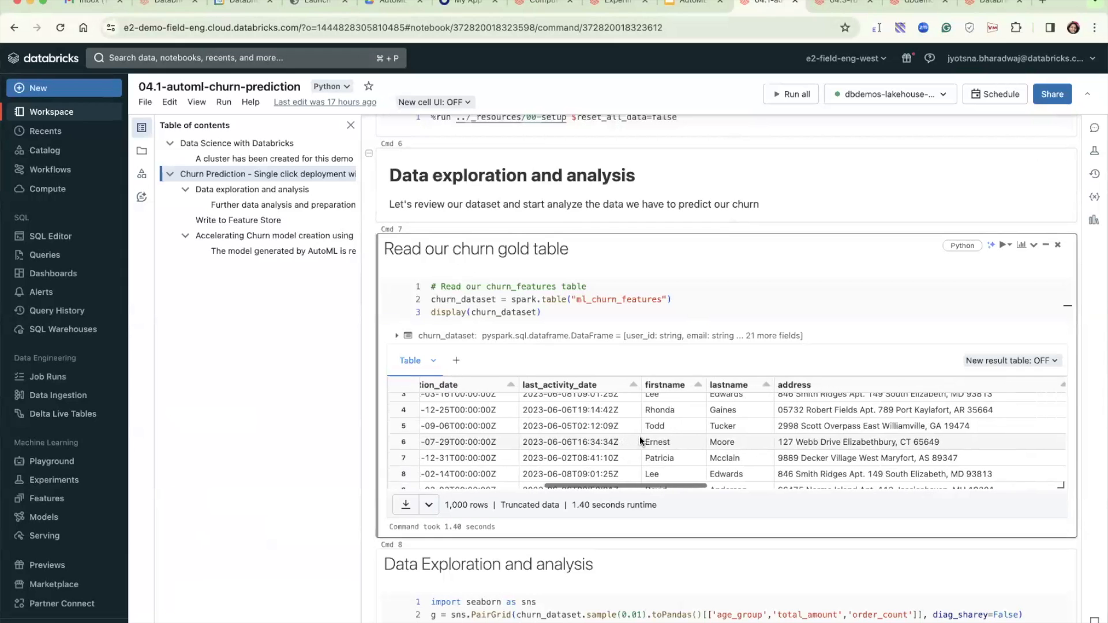
pyautogui.hscroll(10, 639, 436)
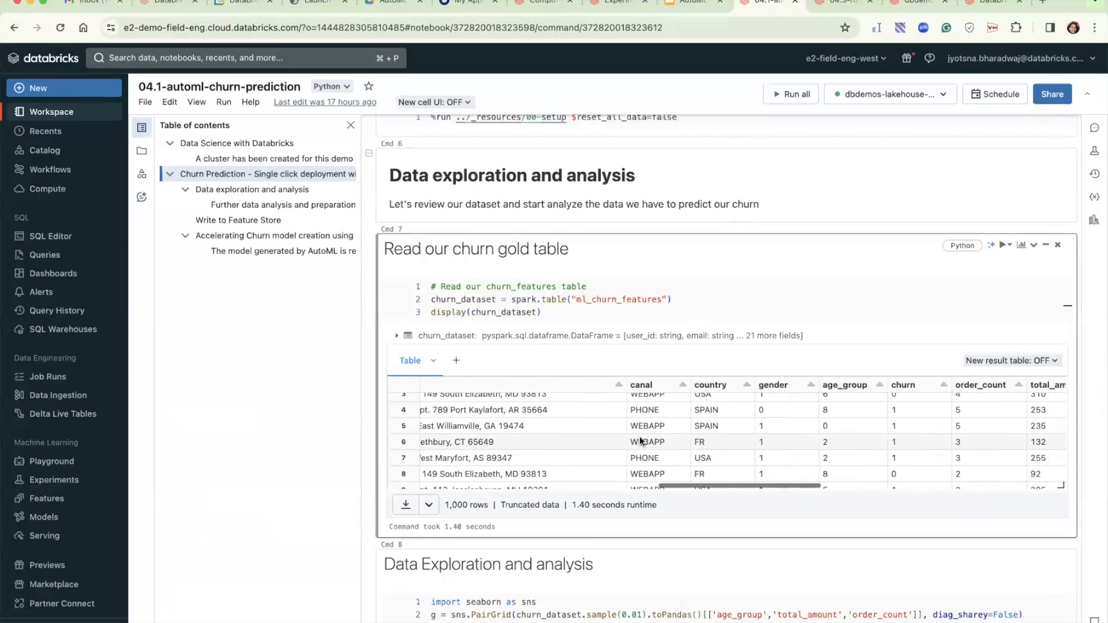
pyautogui.hscroll(8, 640, 437)
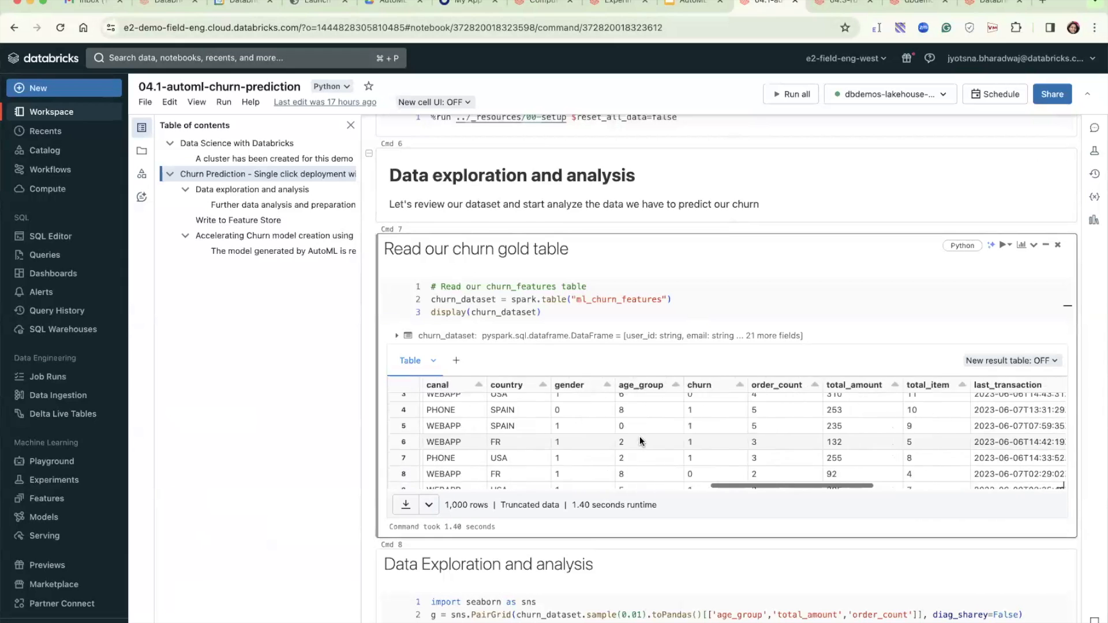
pyautogui.hscroll(2, 640, 436)
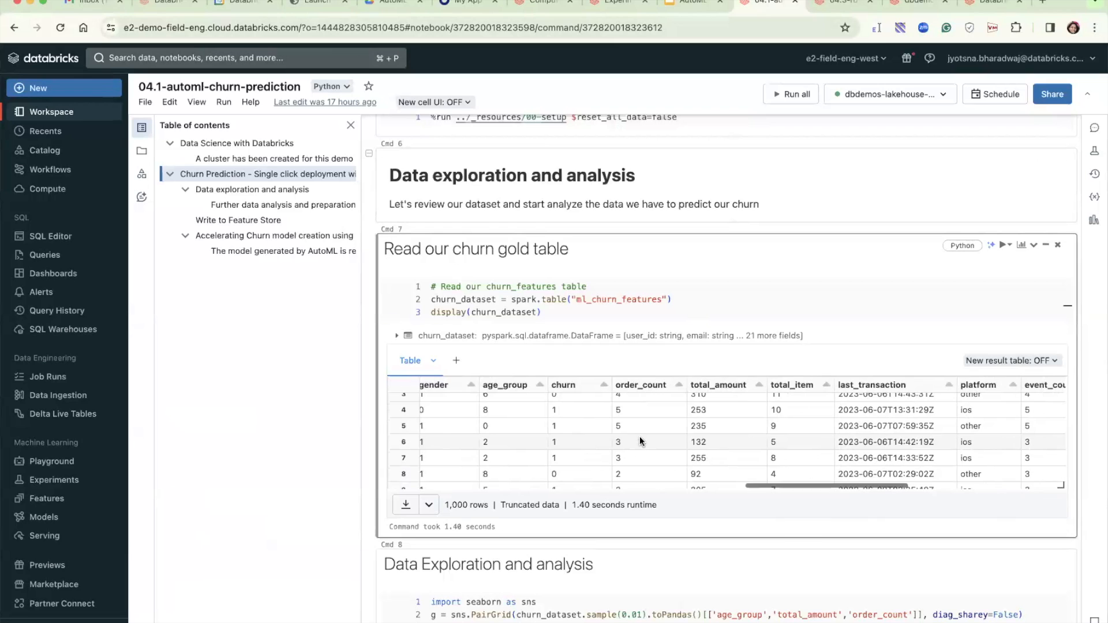
pyautogui.scroll(2, 577, 440)
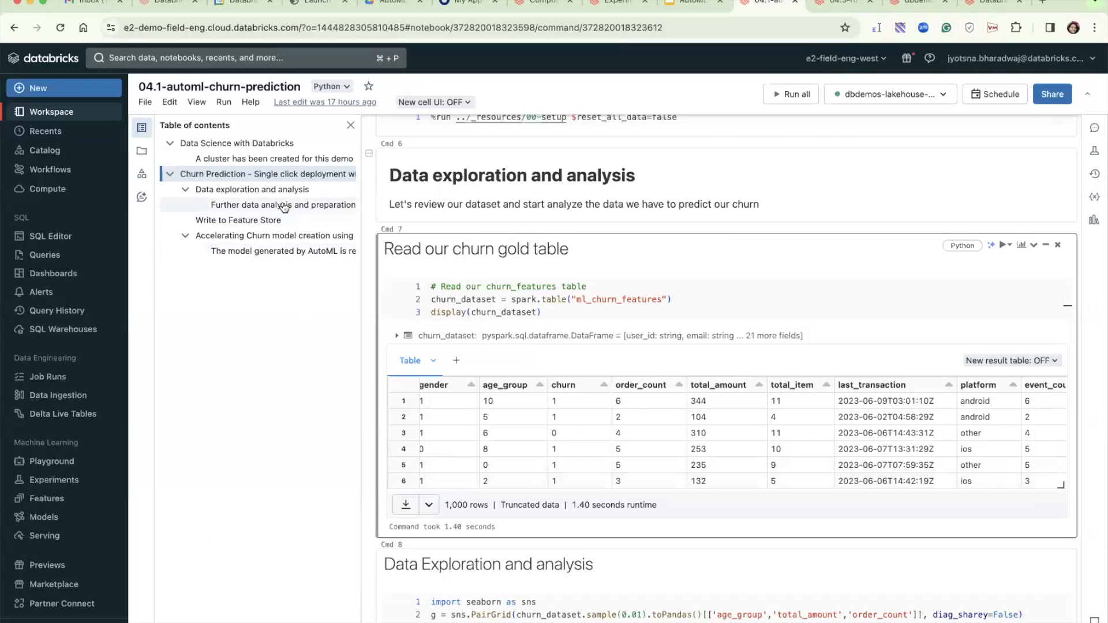
pyautogui.scroll(-5, 456, 462)
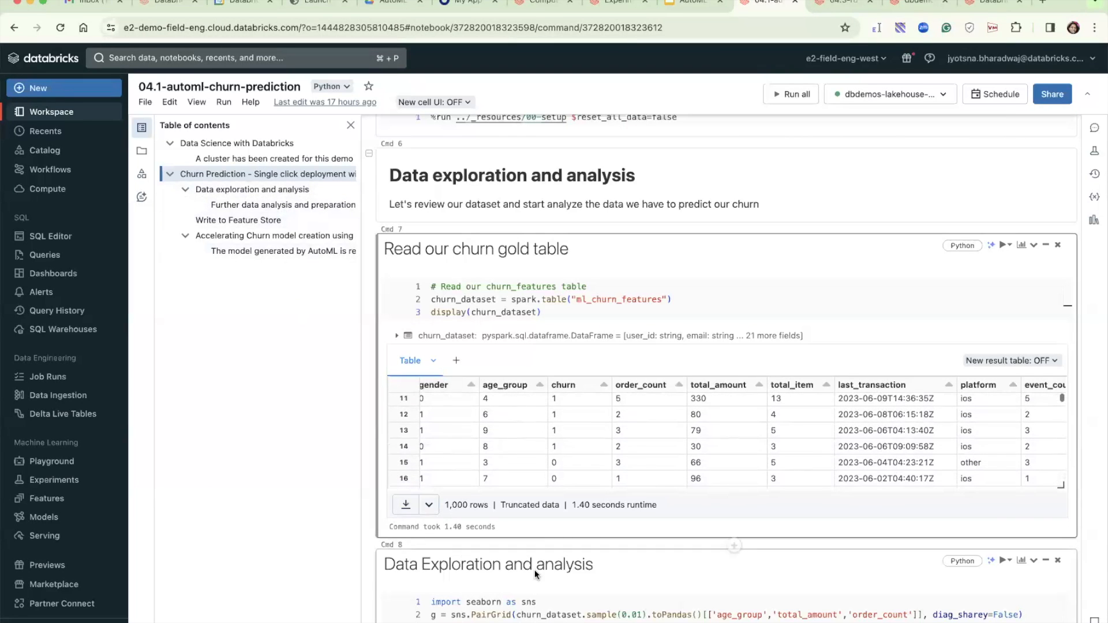
# Review the seaborn pair-grid plots and the pandas code that drops unused columns and missing values.
pyautogui.scroll(-4, 644, 578)
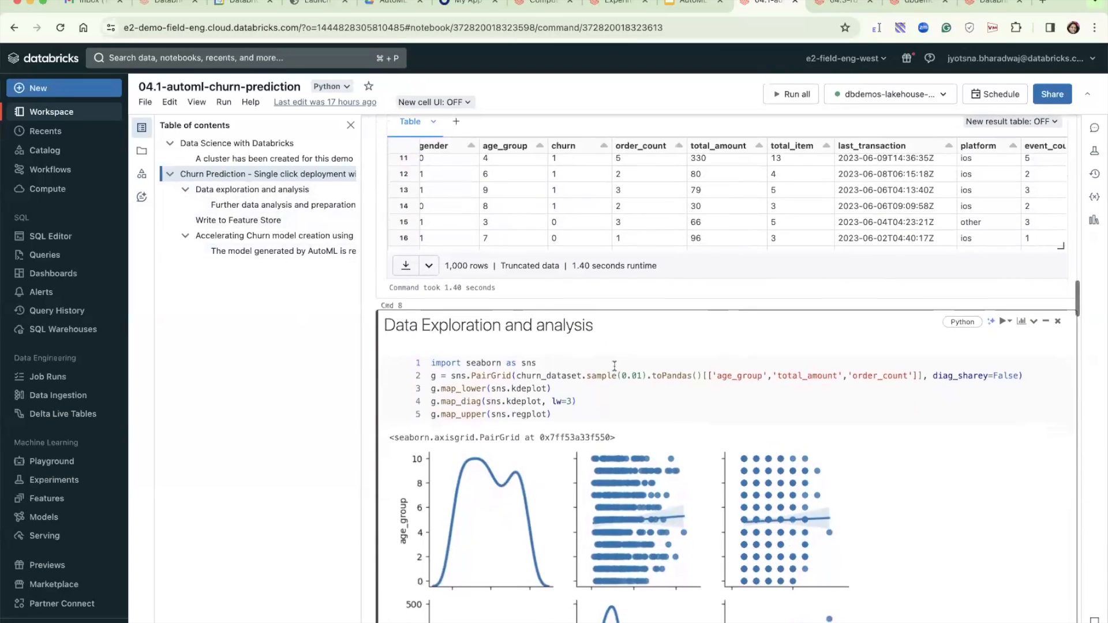
pyautogui.scroll(-2, 610, 366)
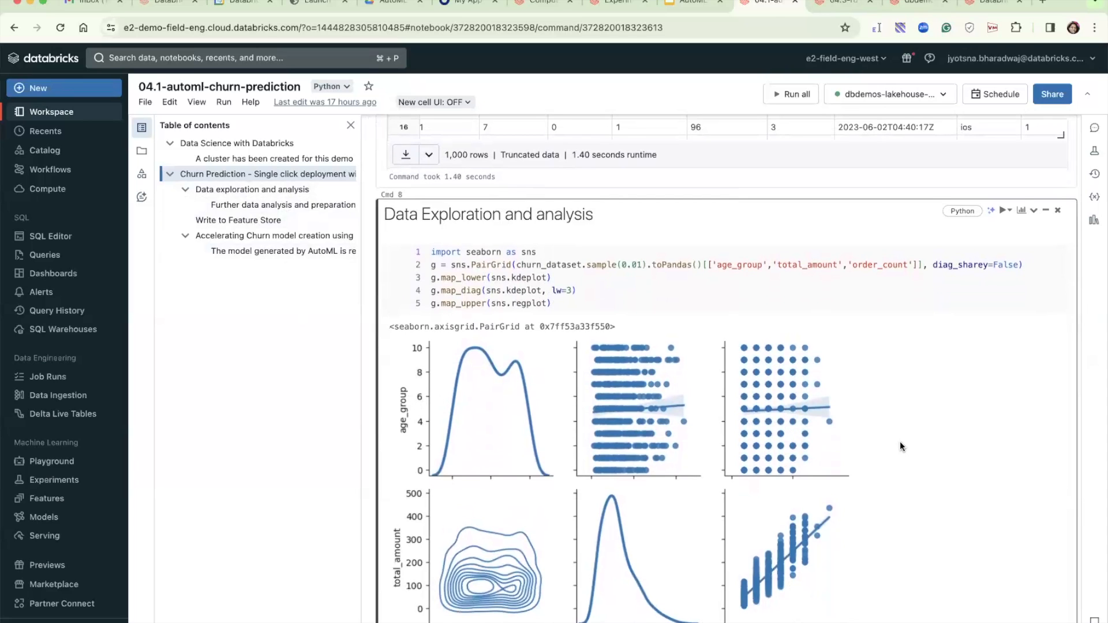
pyautogui.scroll(-4, 900, 442)
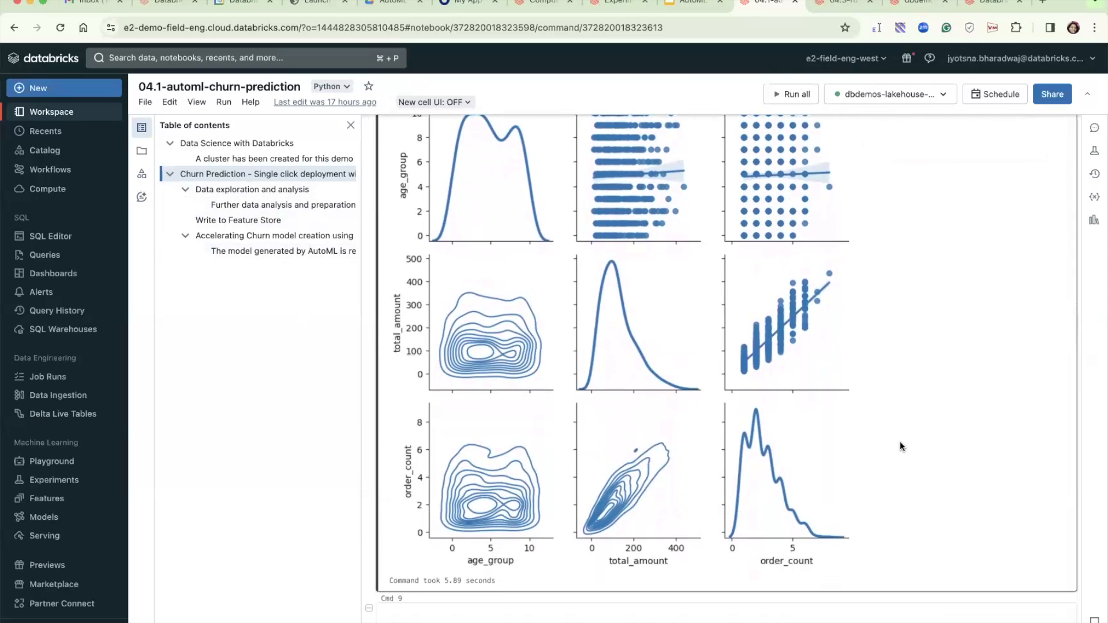
pyautogui.scroll(-3, 901, 445)
pyautogui.scroll(-4, 900, 445)
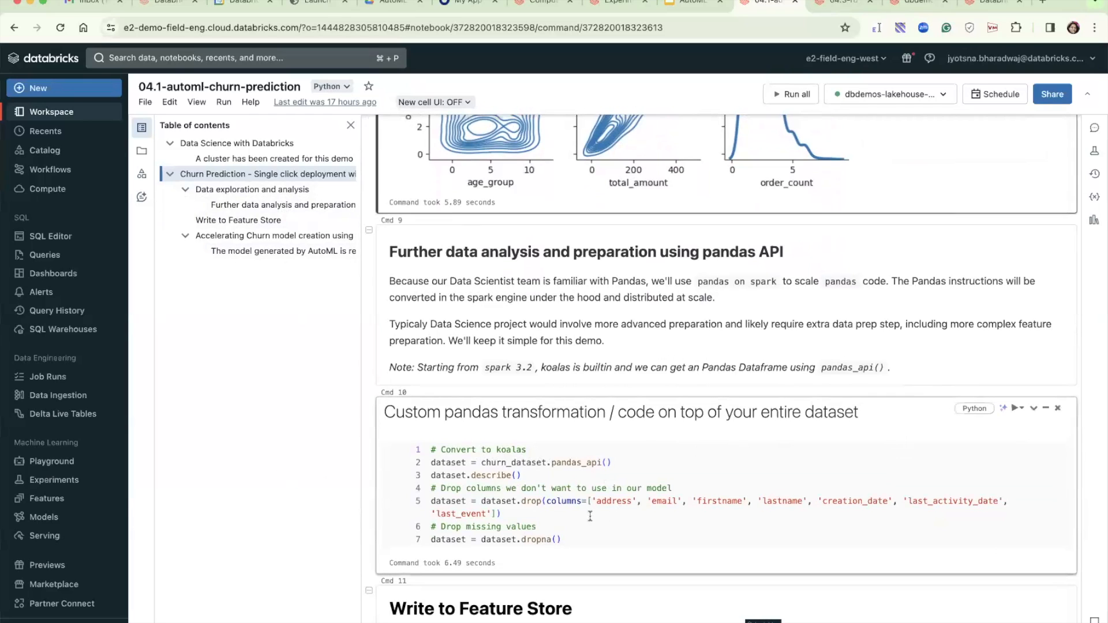
pyautogui.scroll(-1, 612, 517)
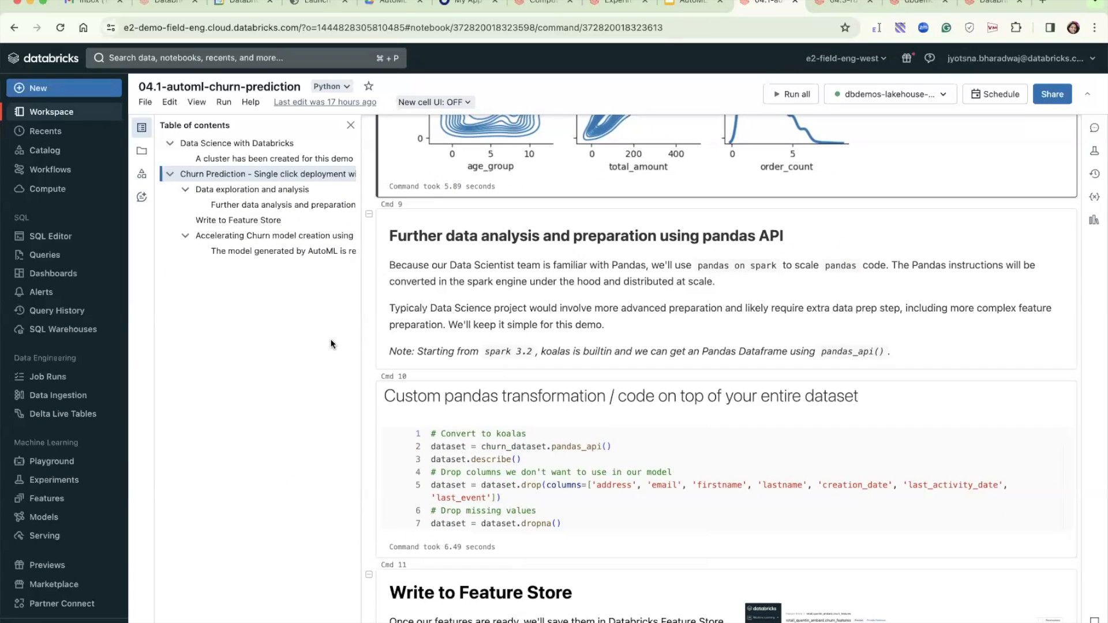
# Go to the notebook's Write to Feature Store section and review the code that creates the churn_user_features table.
pyautogui.click(273, 220)
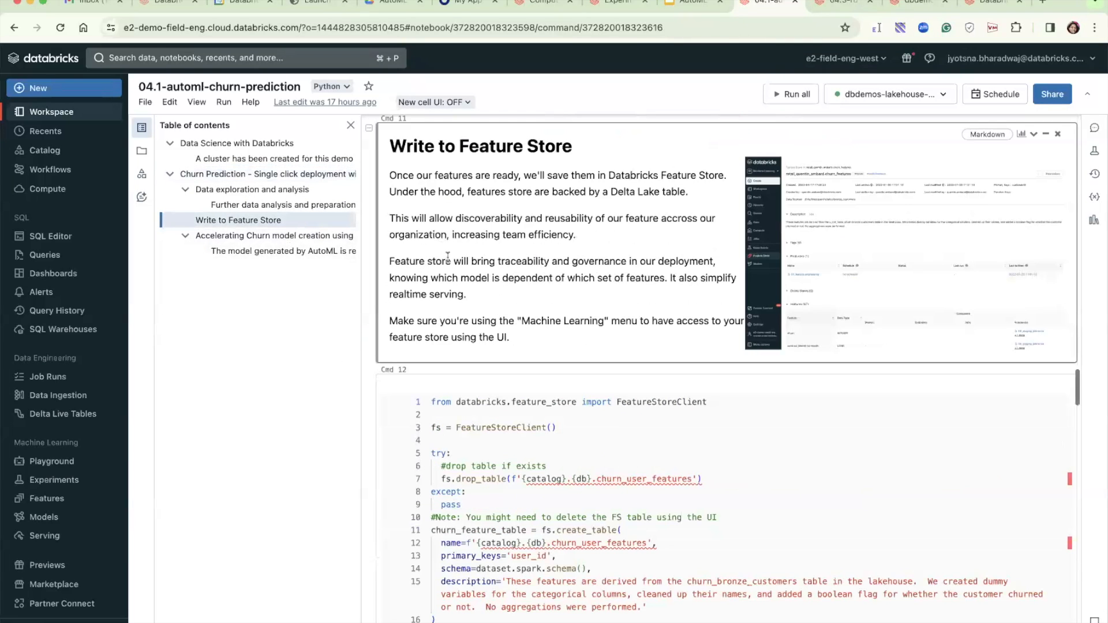
pyautogui.scroll(-3, 439, 257)
pyautogui.scroll(2, 494, 333)
pyautogui.scroll(1, 494, 333)
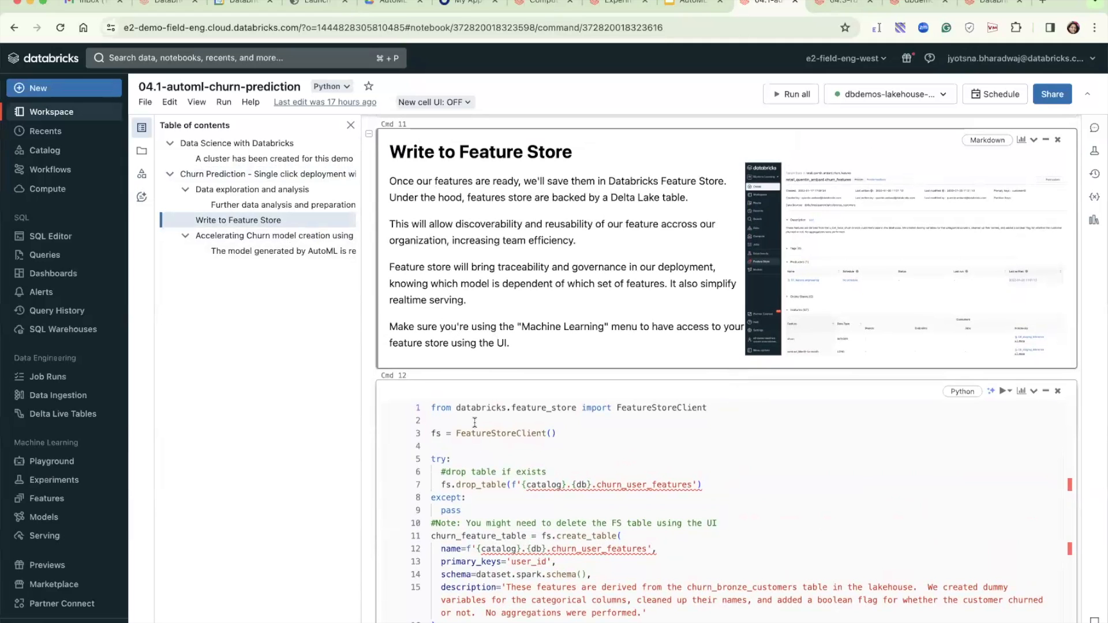
pyautogui.scroll(-3, 475, 423)
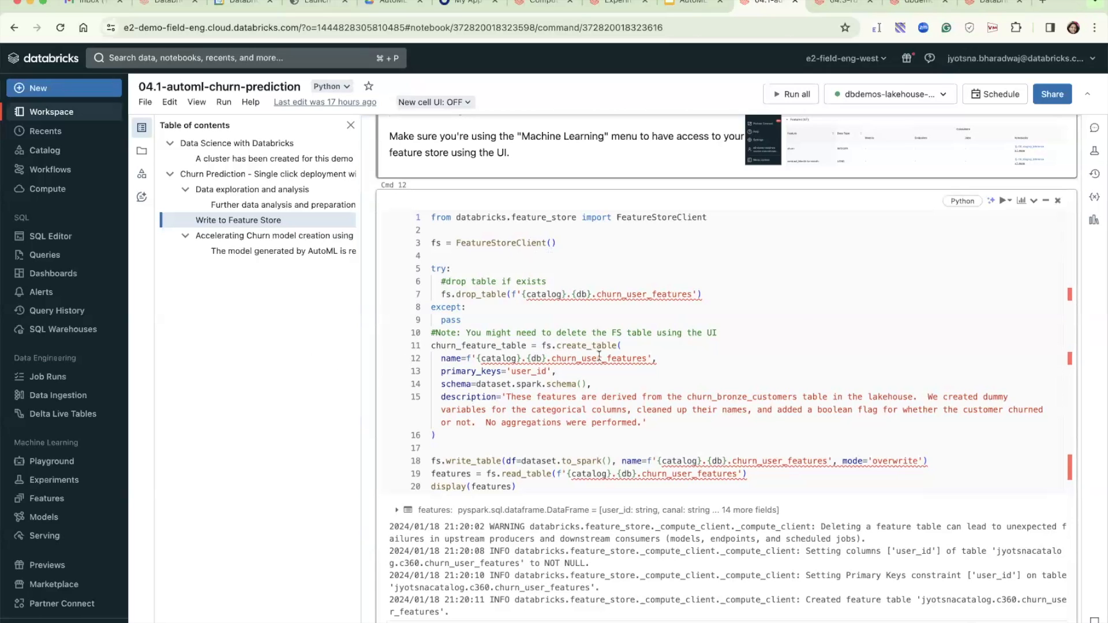
pyautogui.moveTo(615, 358)
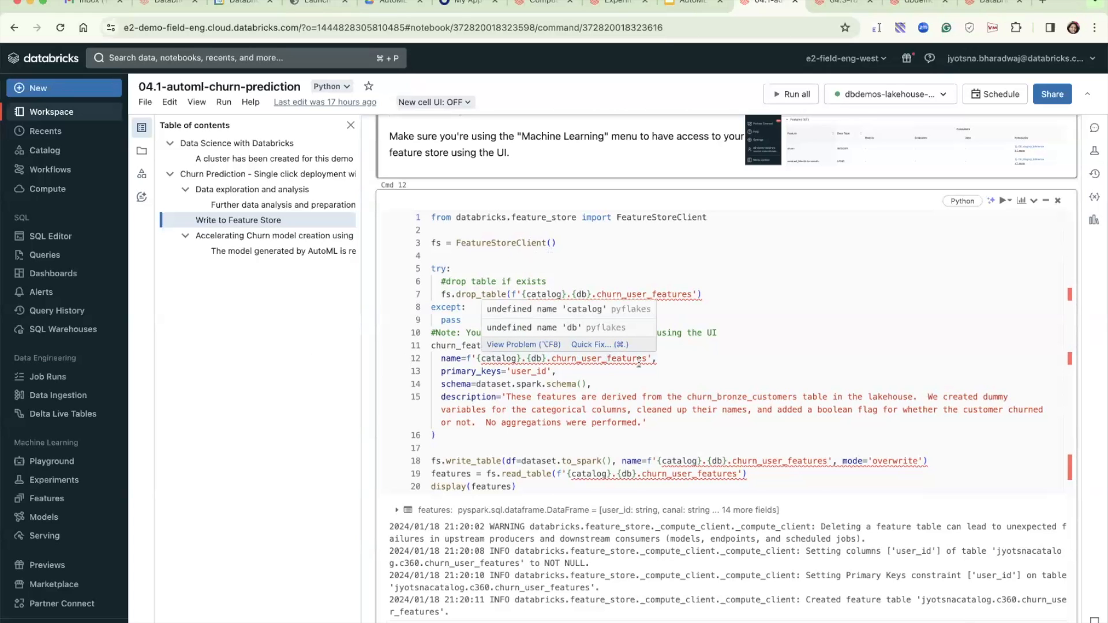
# Open the Catalog Explorer in a separate browser tab and find and open the notebook owner's personal catalog.
pyautogui.rightClick(69, 155)
pyautogui.click(98, 162)
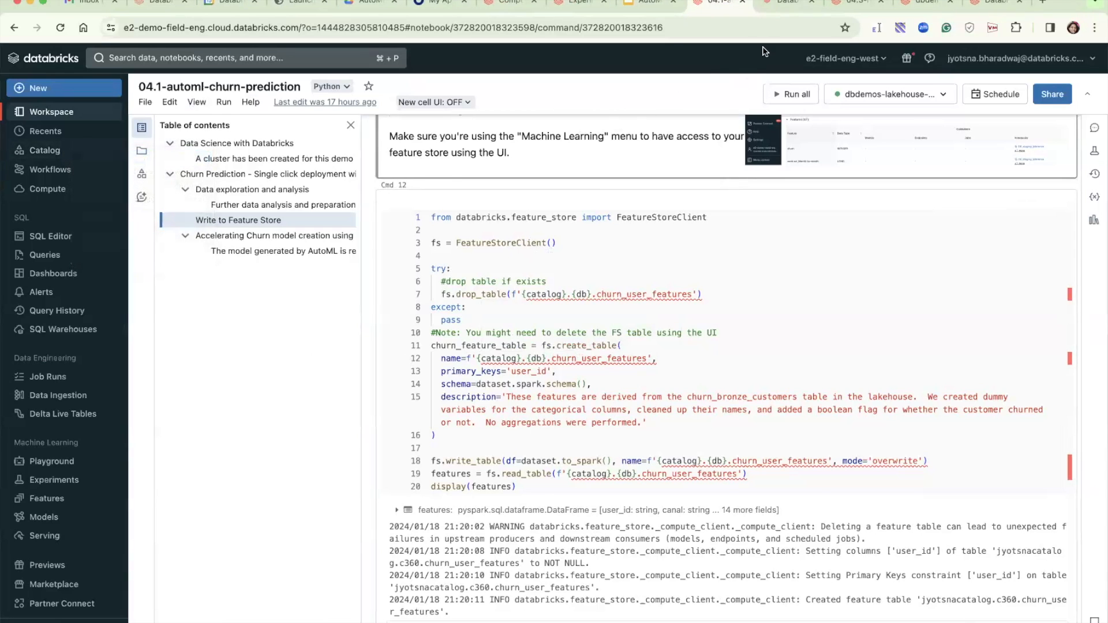
pyautogui.click(774, 18)
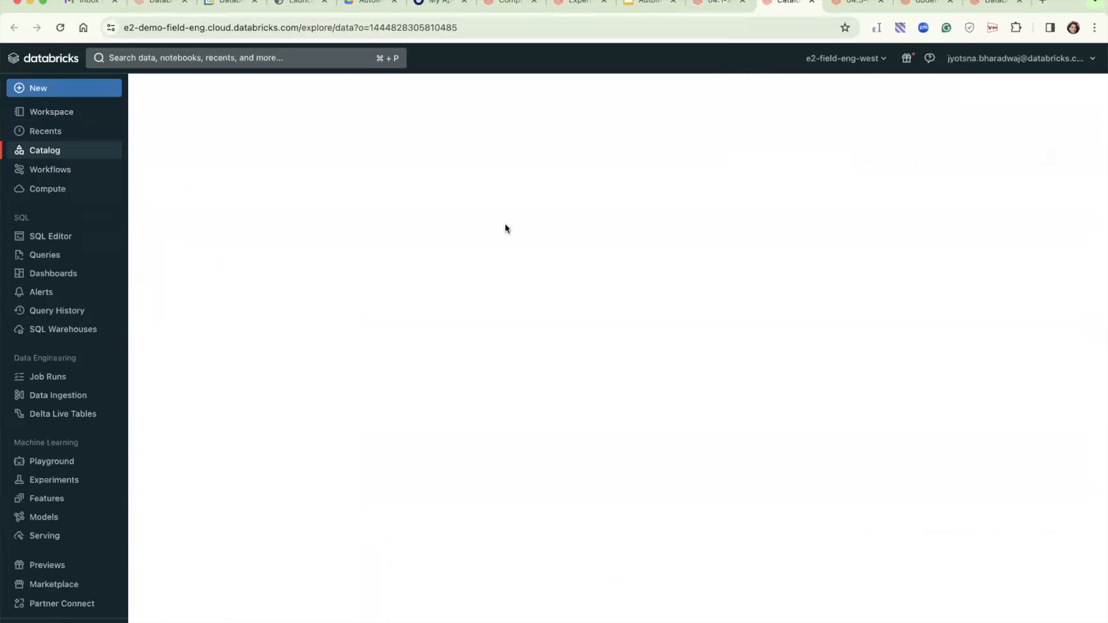
pyautogui.click(524, 160)
pyautogui.write('jyo')
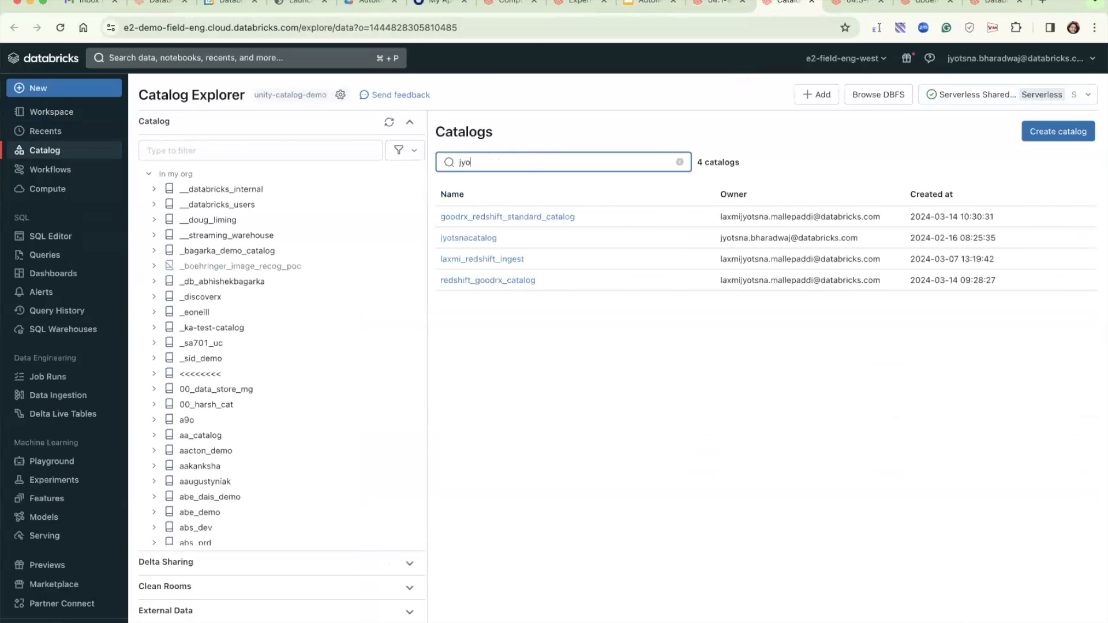
pyautogui.click(468, 242)
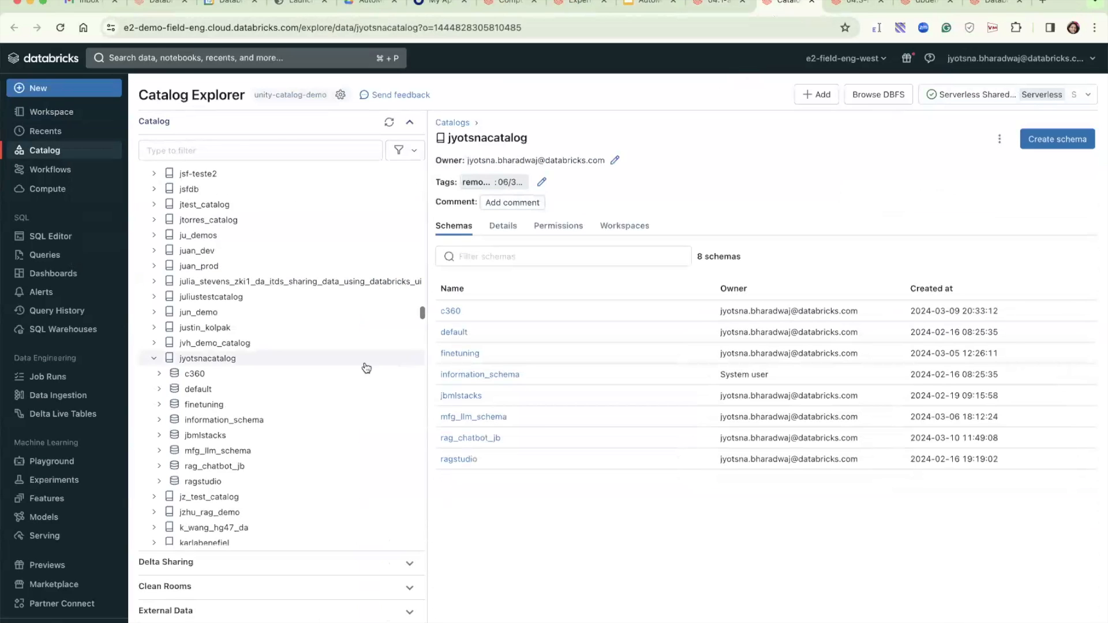
# Expand the c360 schema to list its tables and models.
pyautogui.click(159, 375)
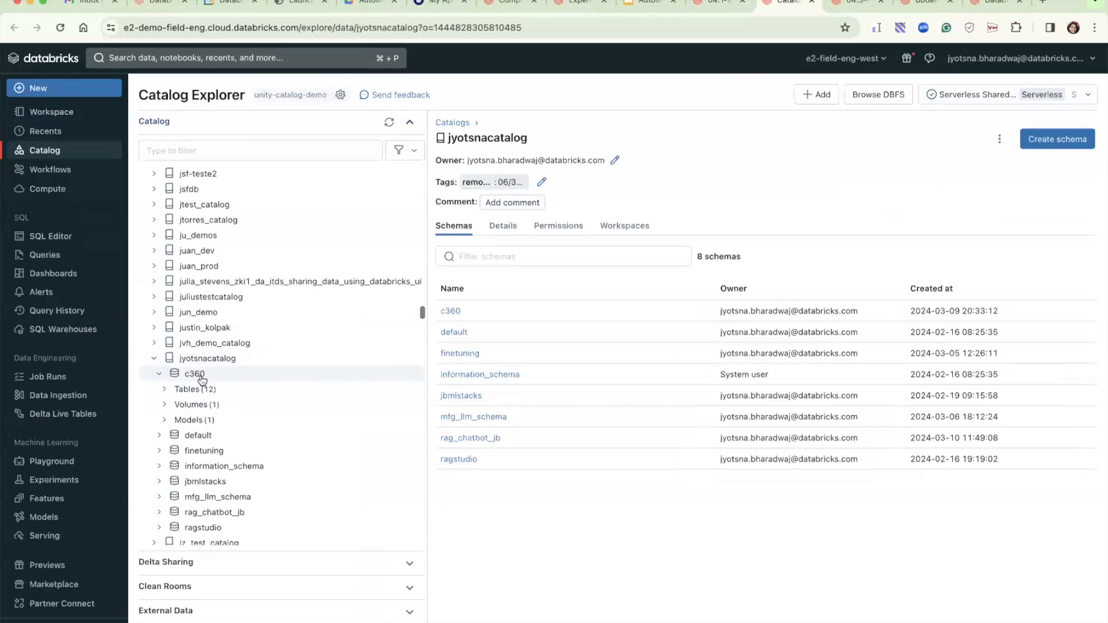
pyautogui.click(171, 391)
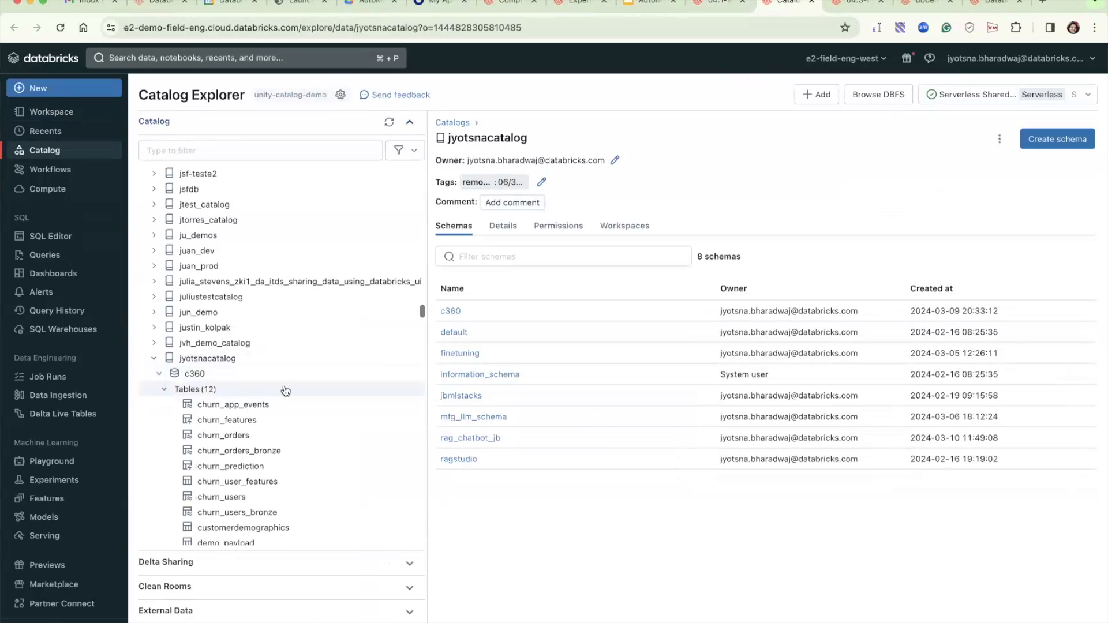
pyautogui.scroll(-3, 284, 388)
pyautogui.scroll(-1, 284, 391)
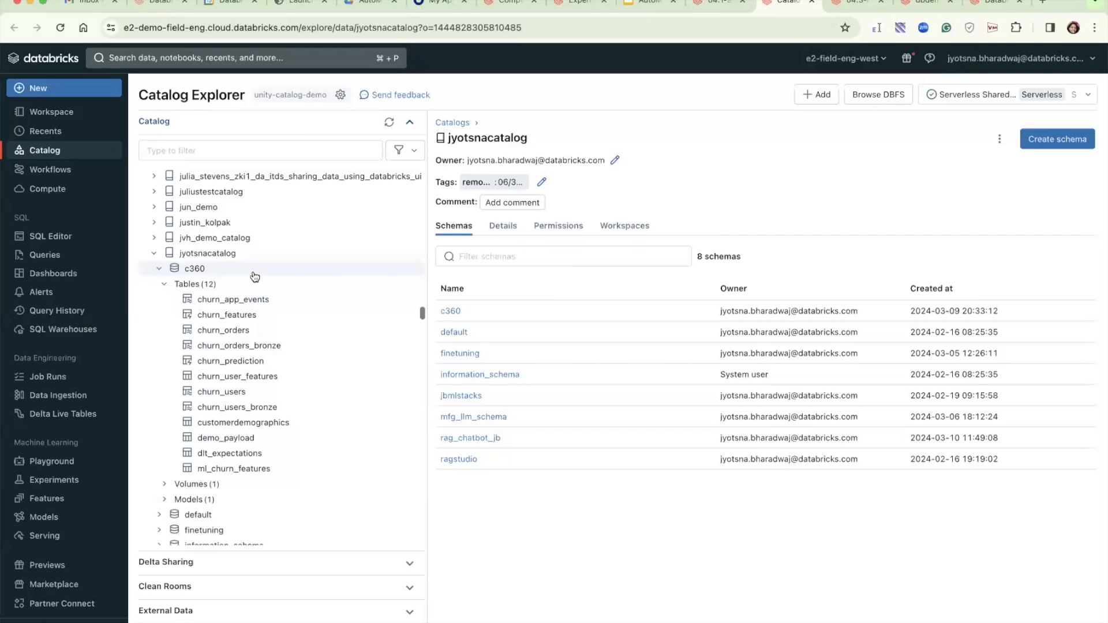
pyautogui.click(162, 501)
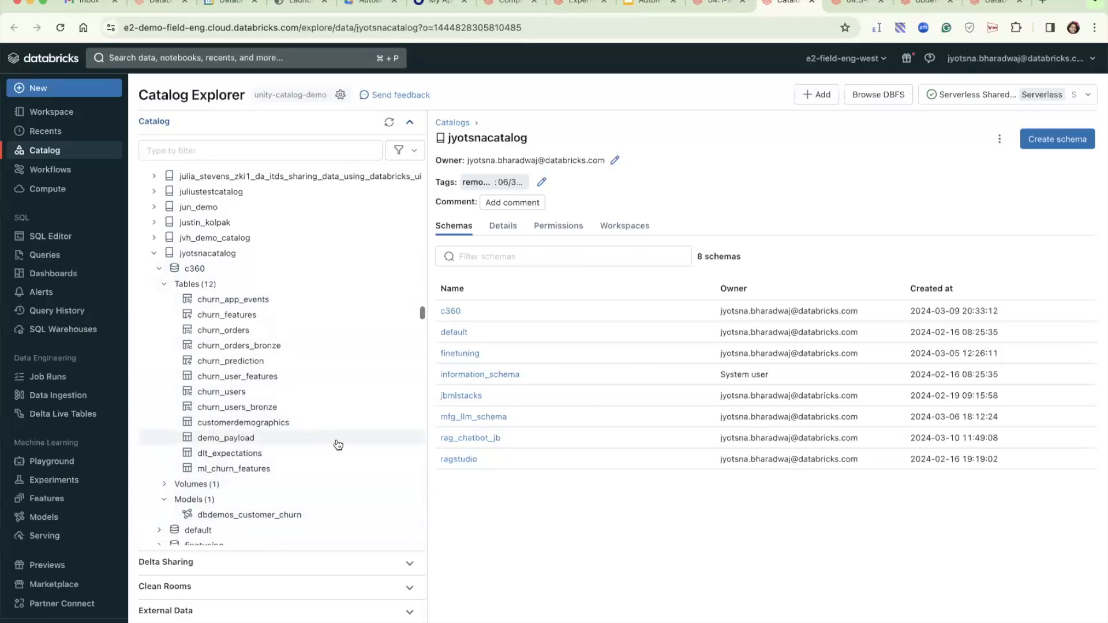
# Open the churn_user_features table and display its sample data.
pyautogui.click(288, 382)
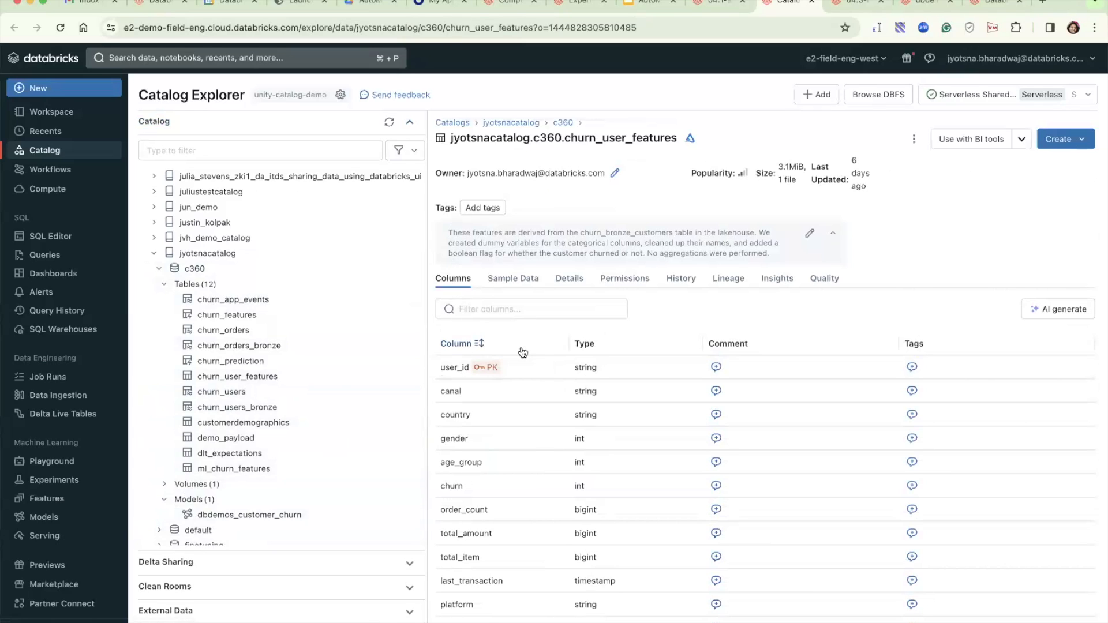
pyautogui.click(520, 280)
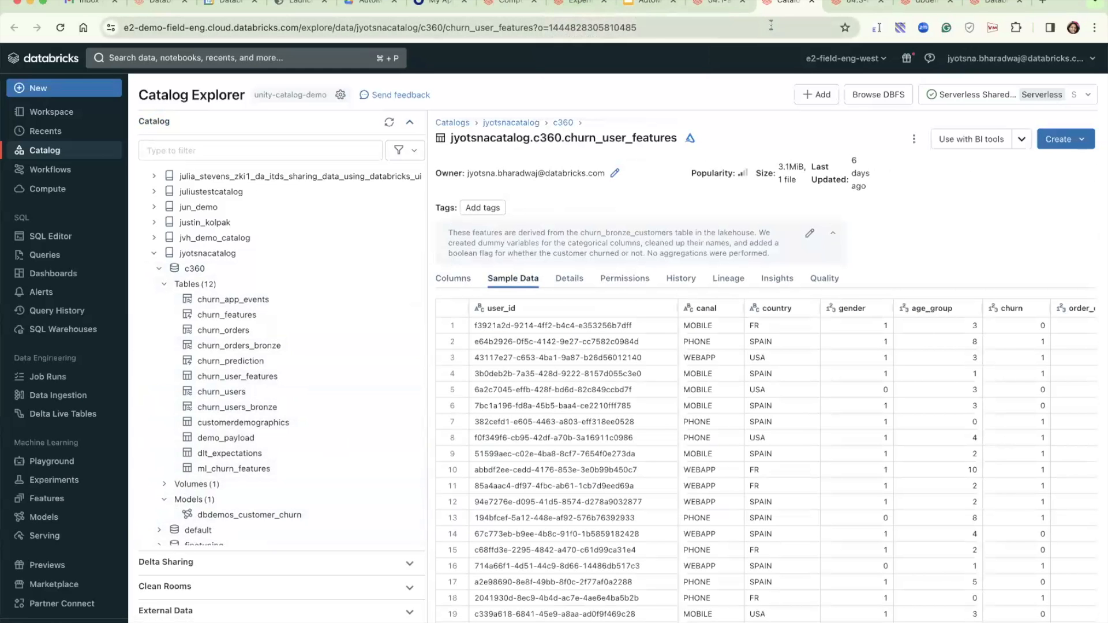
# Start a new AutoML experiment on the dbdemos-lakehouse-retail-c360 cluster with Classification as the ML problem type.
pyautogui.click(581, 19)
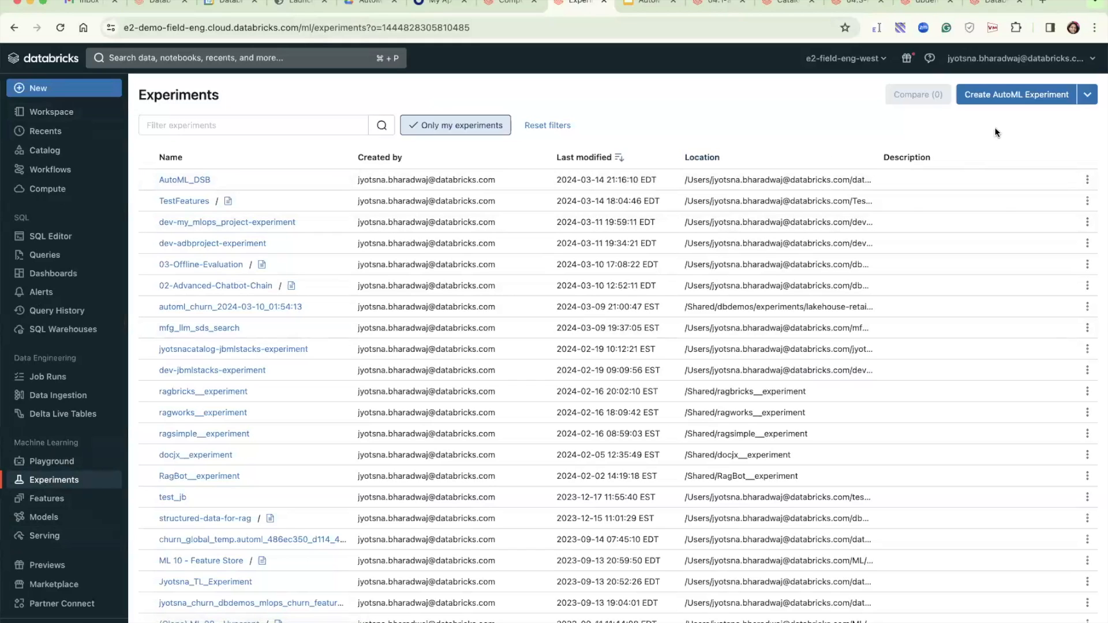
pyautogui.click(1001, 97)
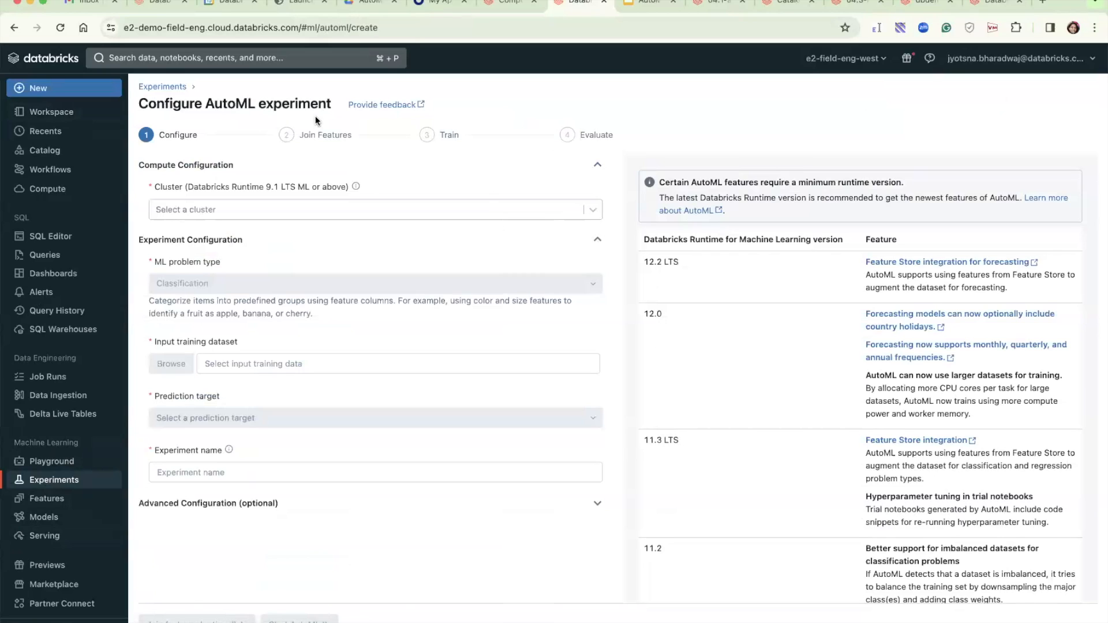
pyautogui.click(338, 210)
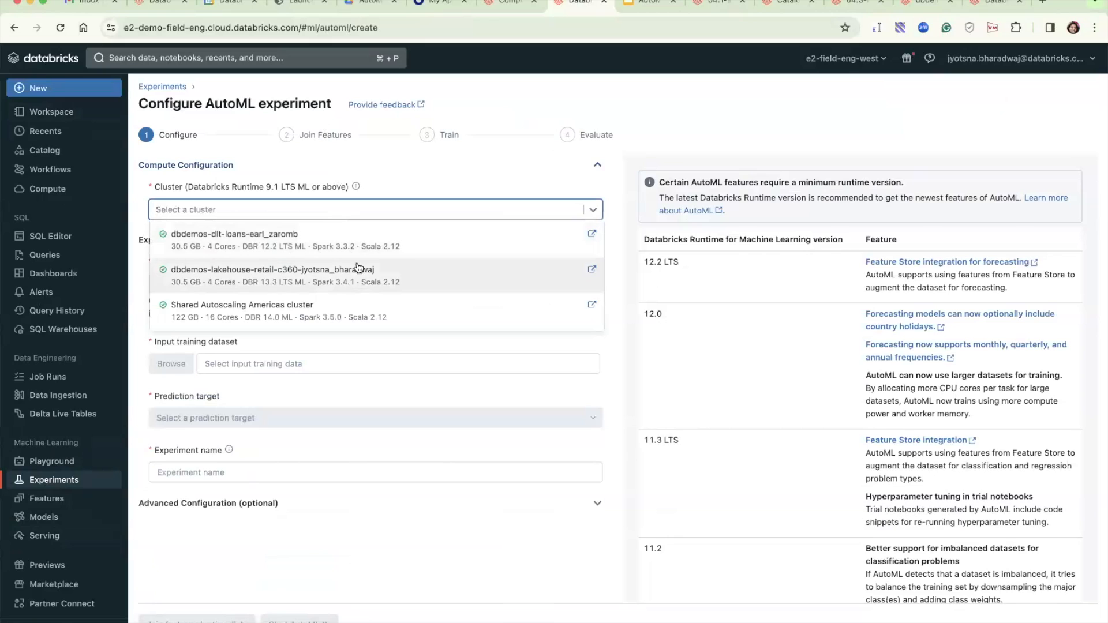
pyautogui.click(338, 282)
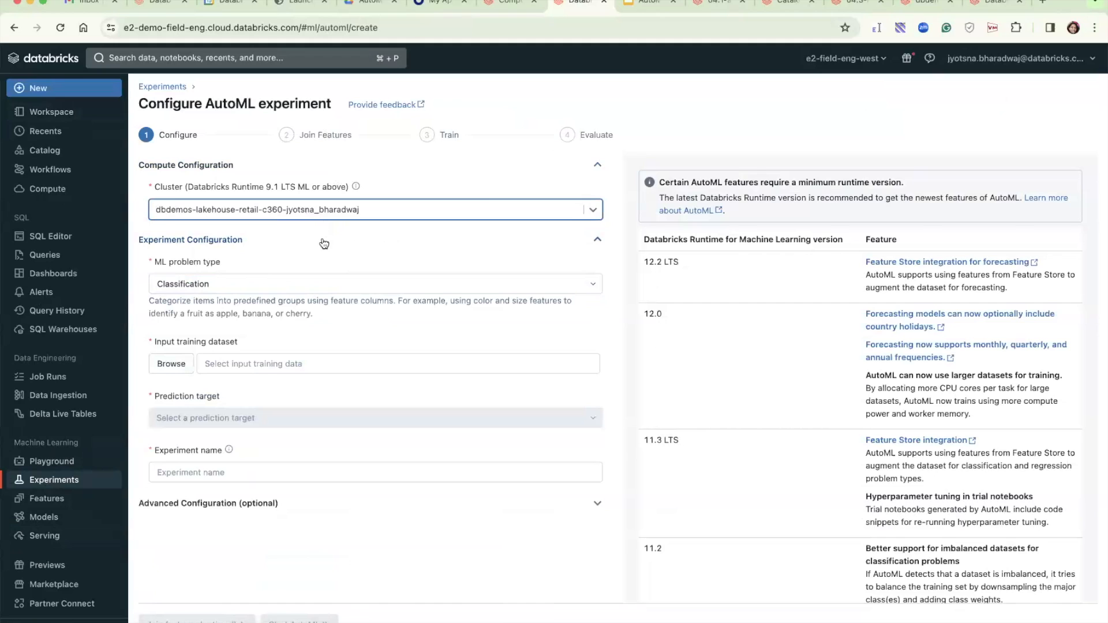
pyautogui.click(309, 283)
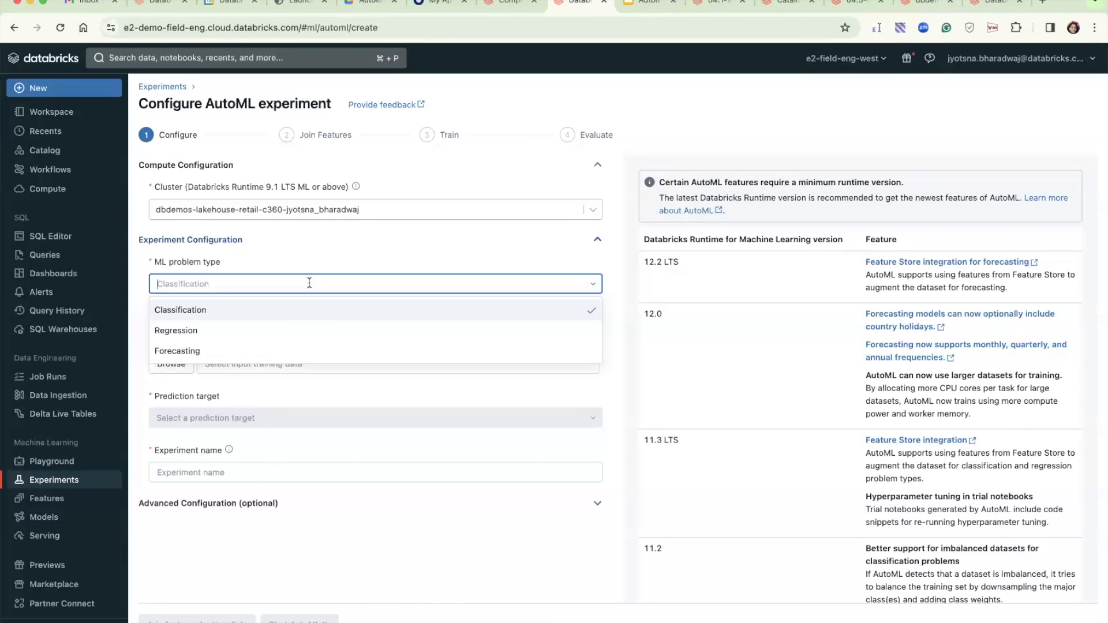
pyautogui.click(290, 312)
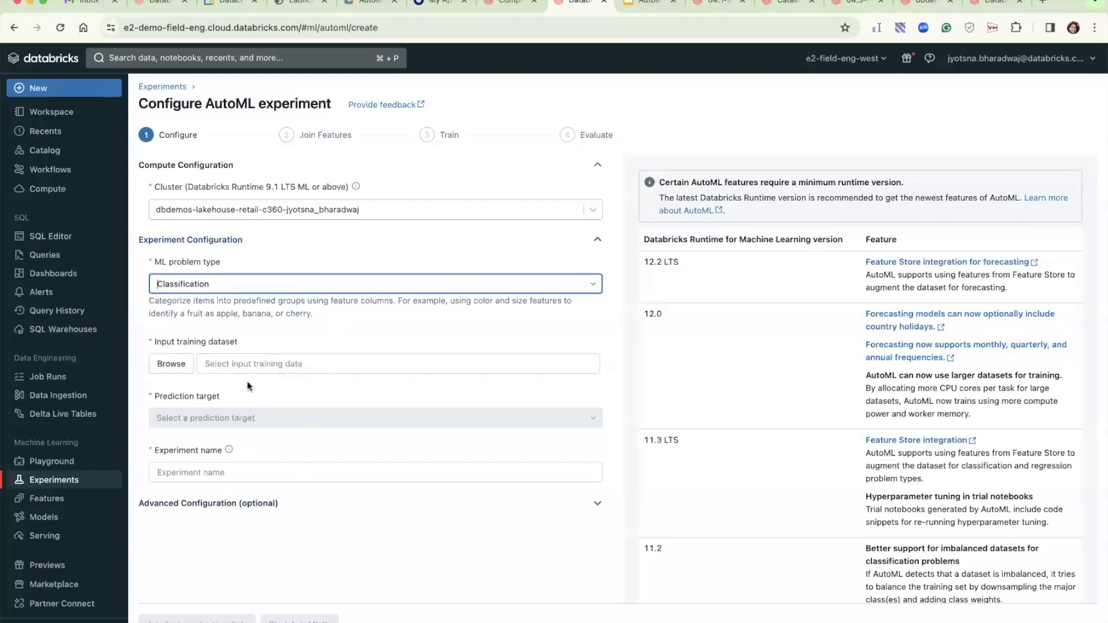
# Select the churn_user_features table from the c360 database in the owner's personal catalog as the input training dataset.
pyautogui.click(179, 365)
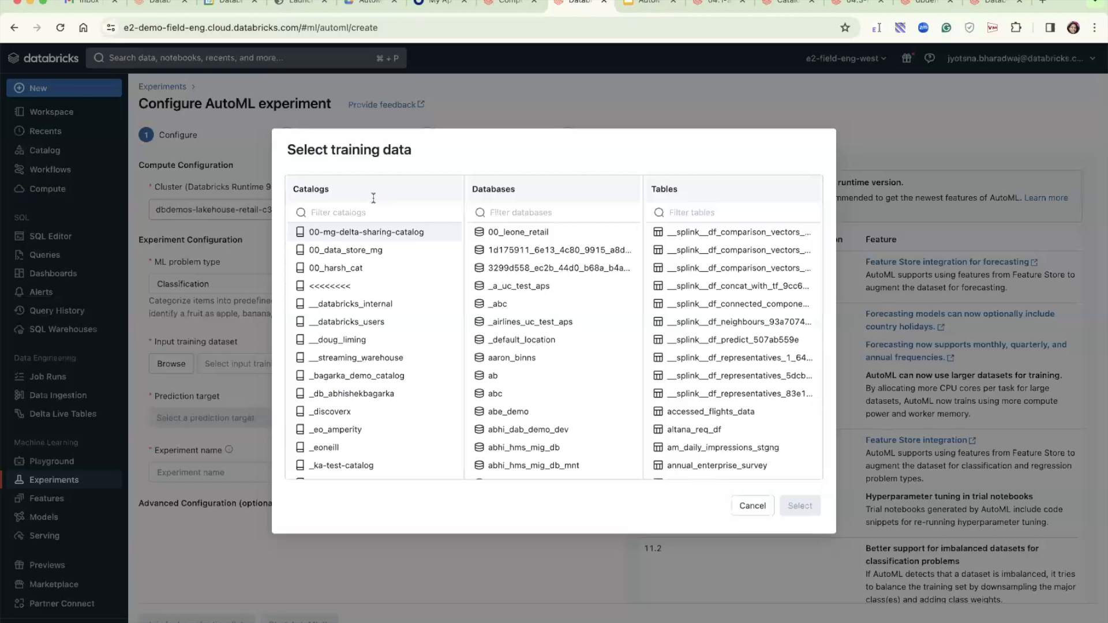
pyautogui.click(359, 210)
pyautogui.write('jy')
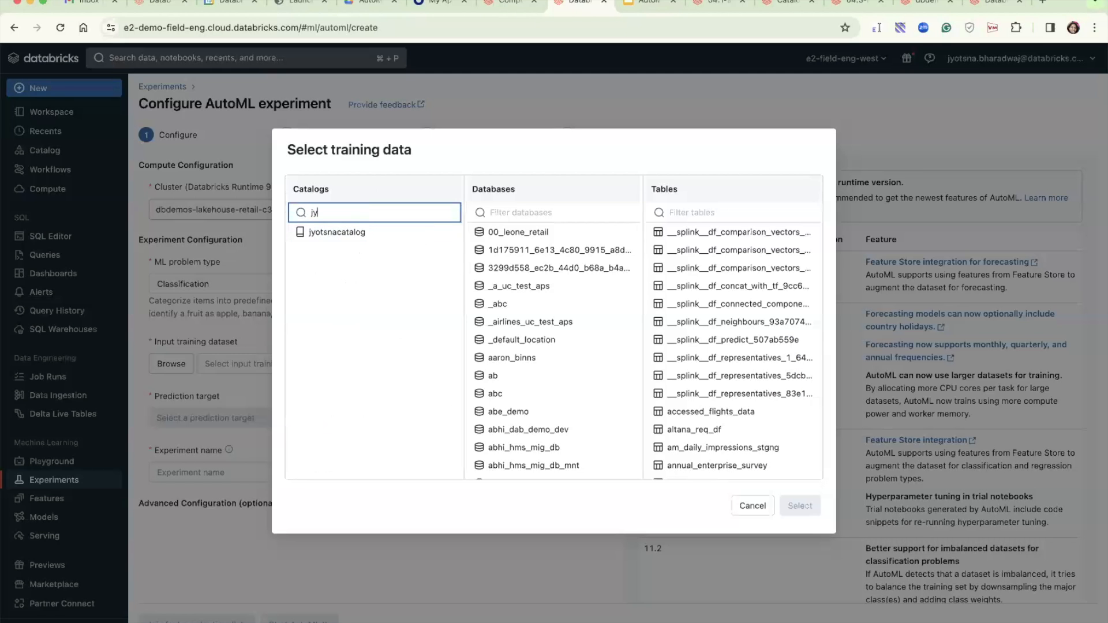
pyautogui.click(351, 233)
pyautogui.click(535, 211)
pyautogui.click(515, 233)
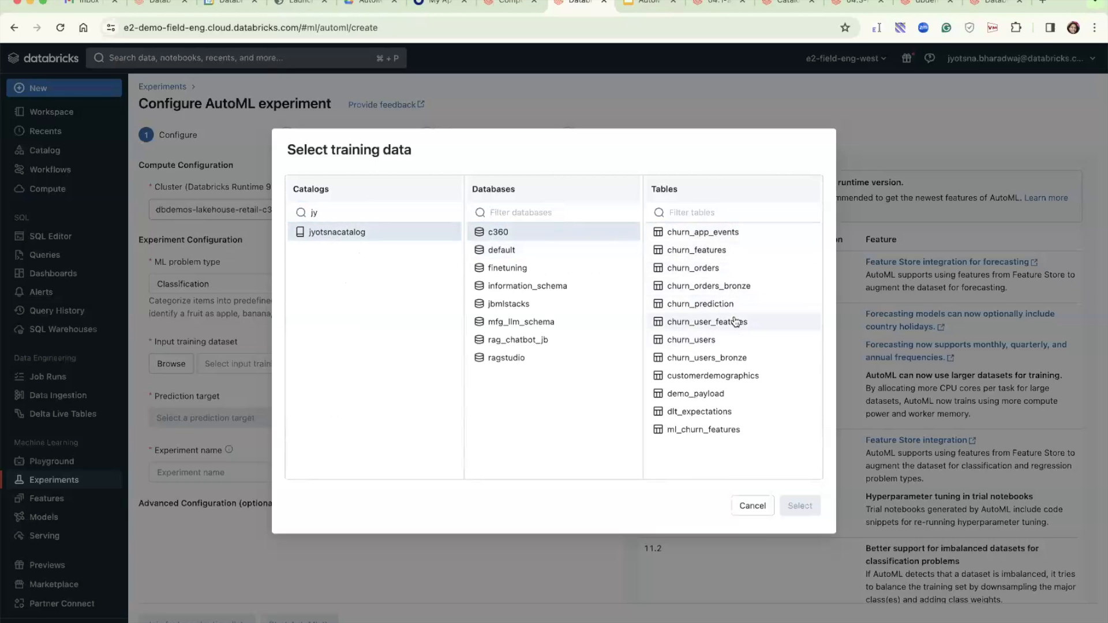
pyautogui.click(780, 324)
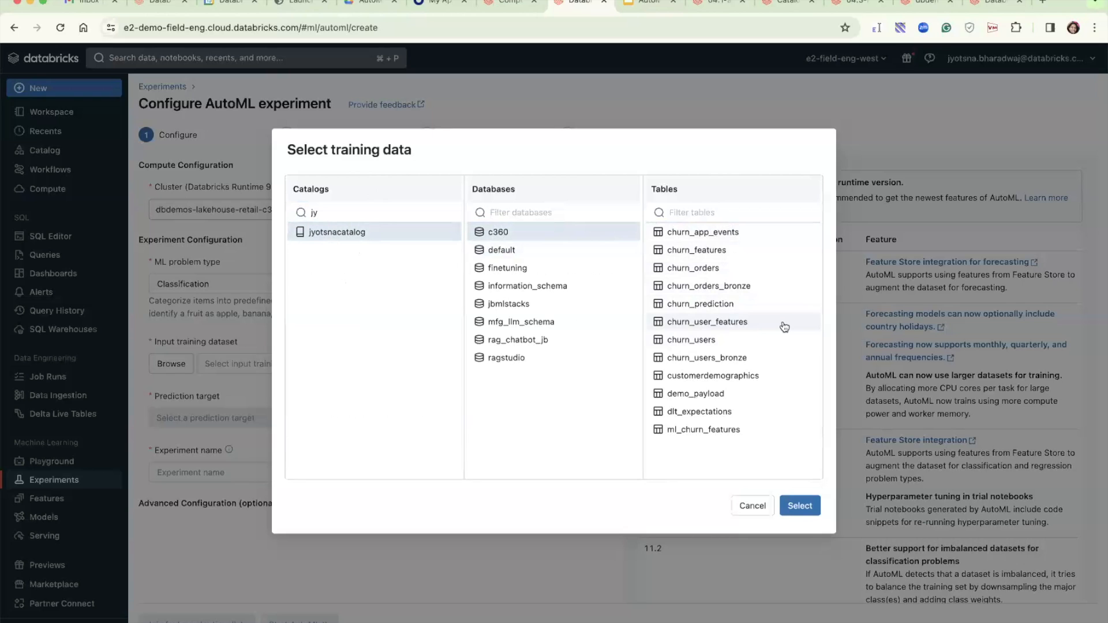
pyautogui.click(806, 509)
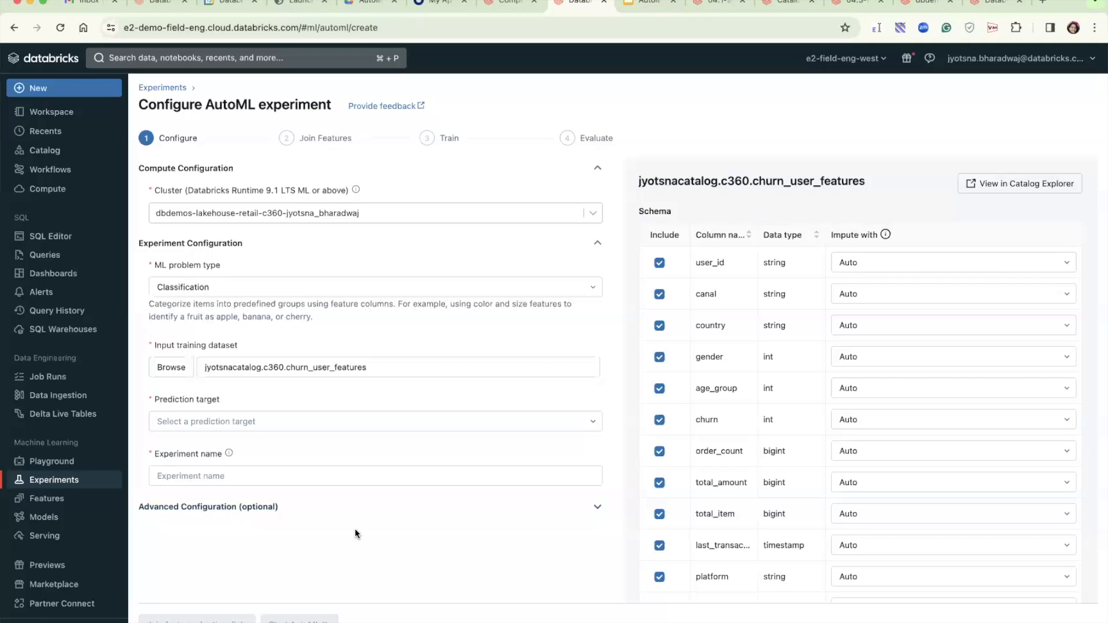
# Set the experiment's prediction target to the churn column.
pyautogui.click(231, 422)
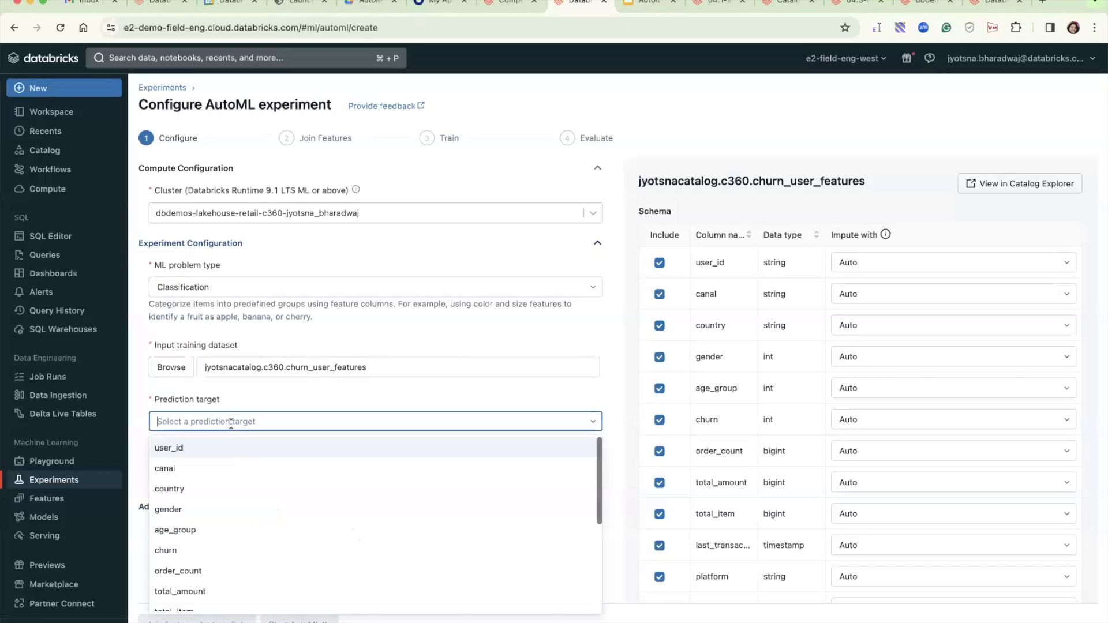
pyautogui.click(217, 551)
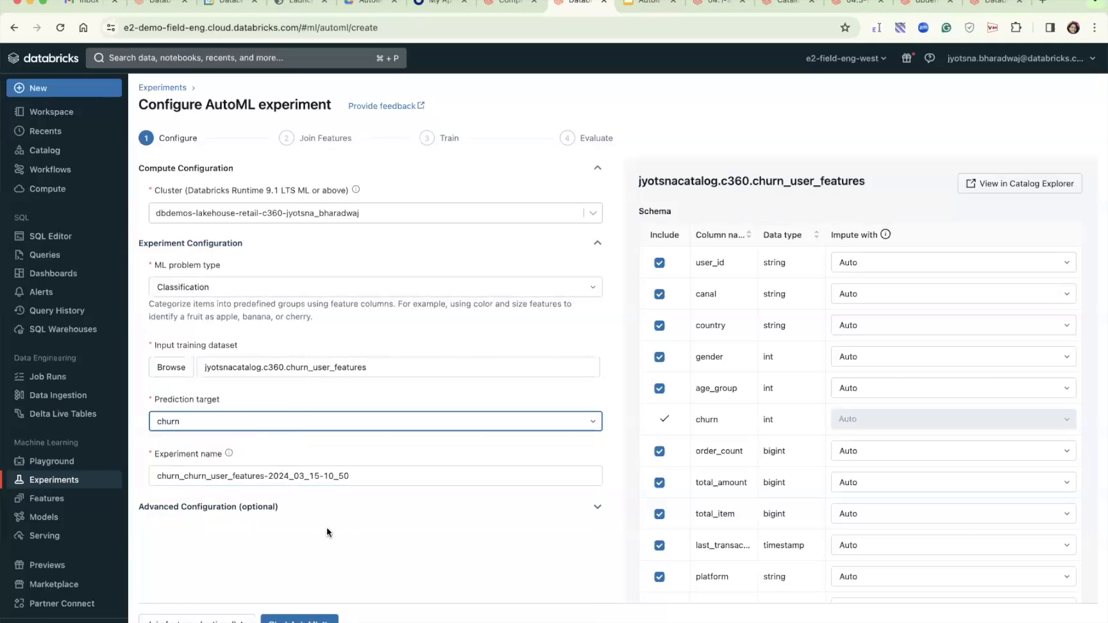
pyautogui.scroll(-1, 326, 527)
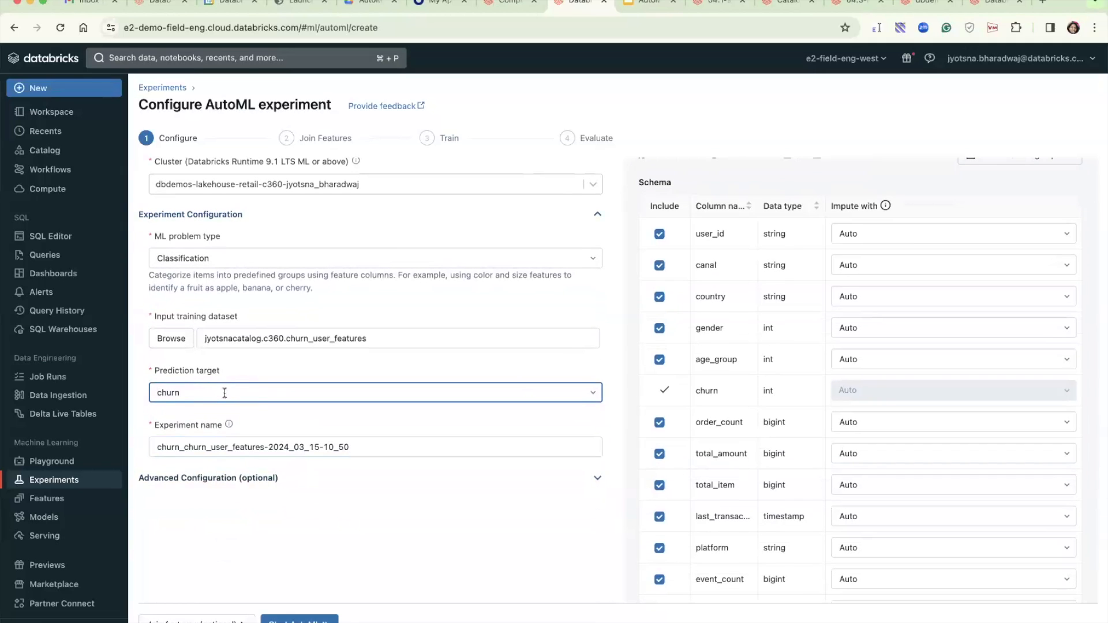
pyautogui.scroll(1, 816, 324)
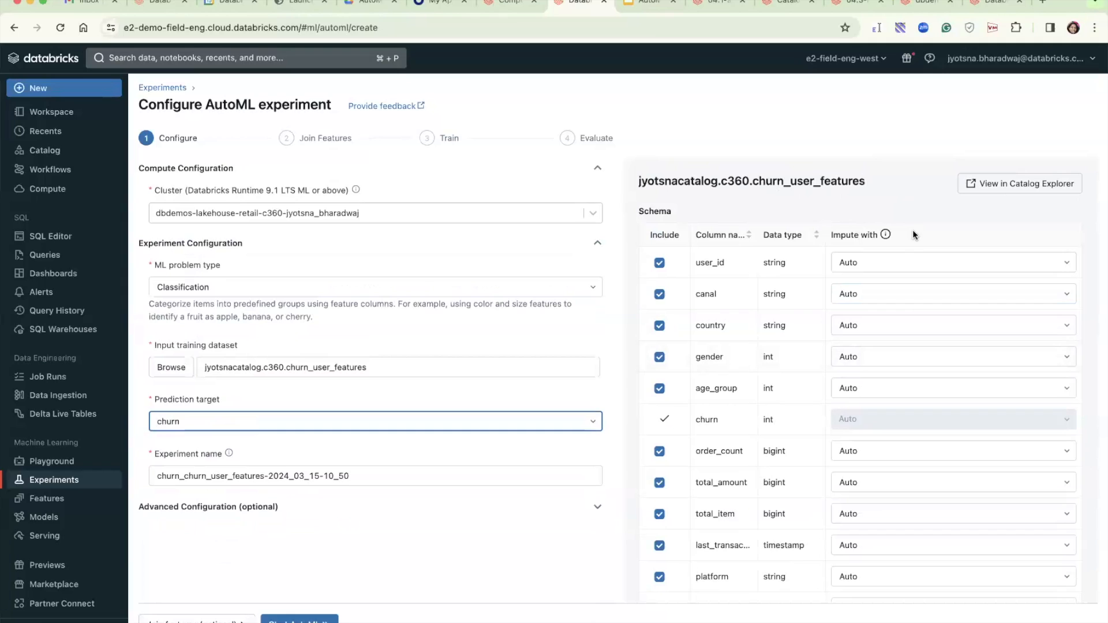
# Examine the imputation options offered for the user_id and gender columns in the schema without changing them.
pyautogui.moveTo(886, 234)
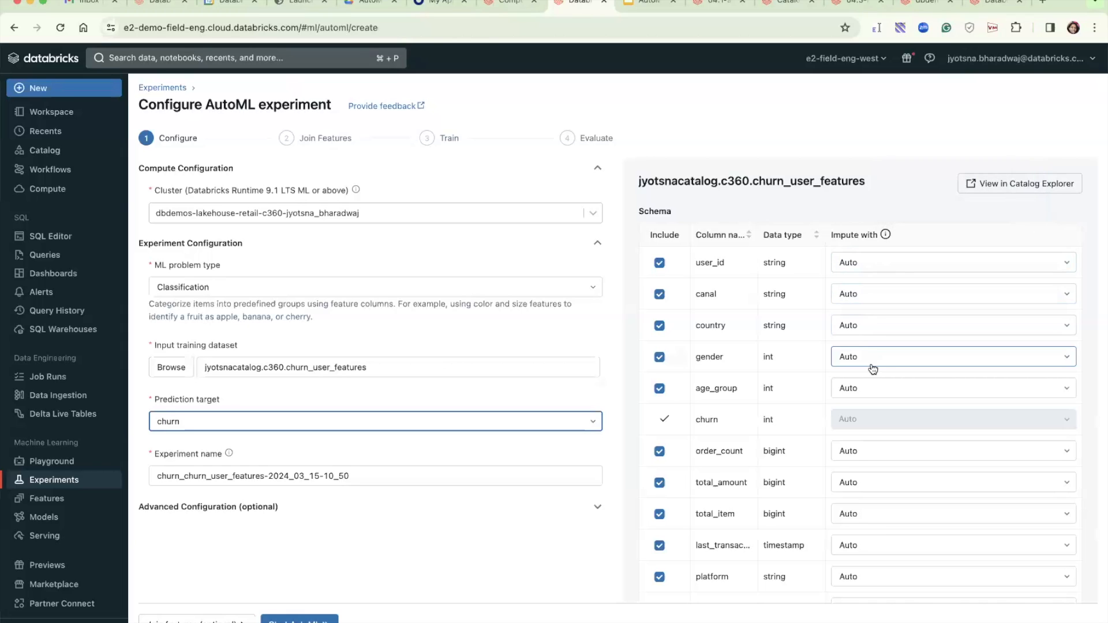
pyautogui.click(886, 267)
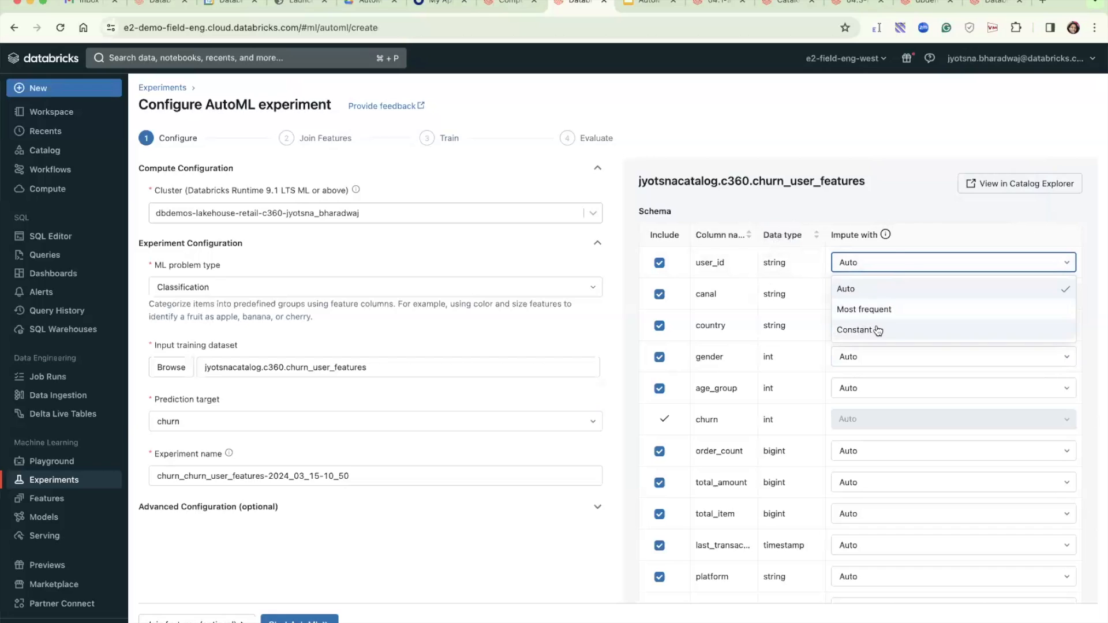
pyautogui.click(930, 226)
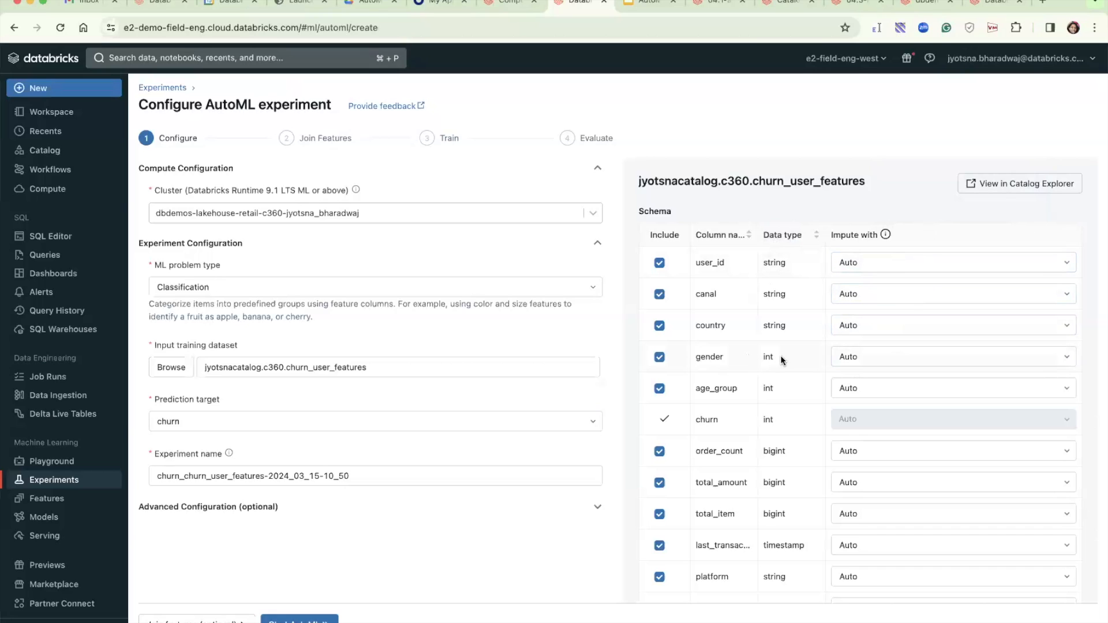
pyautogui.click(874, 362)
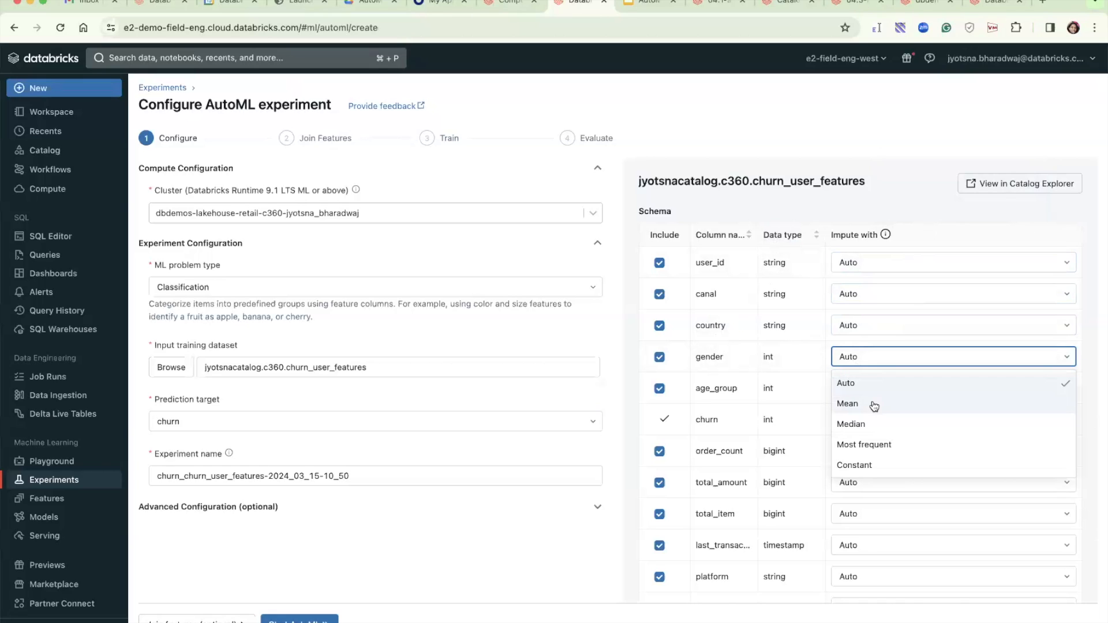
pyautogui.click(868, 207)
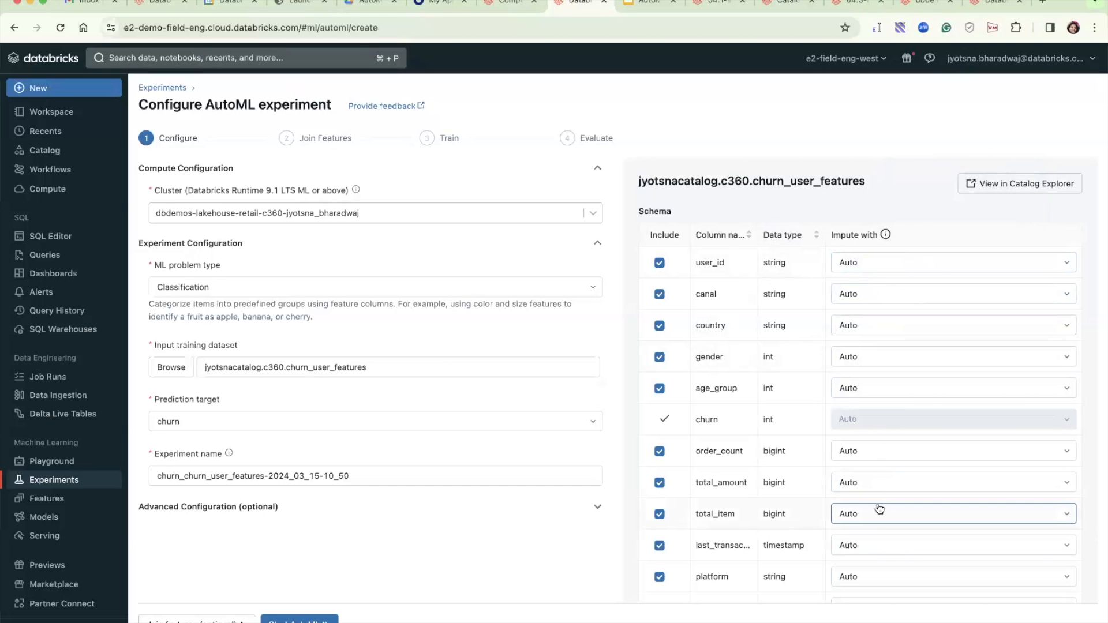
# Expand the experiment's advanced configuration and examine the available evaluation metrics, keeping F1 score.
pyautogui.scroll(-2, 258, 522)
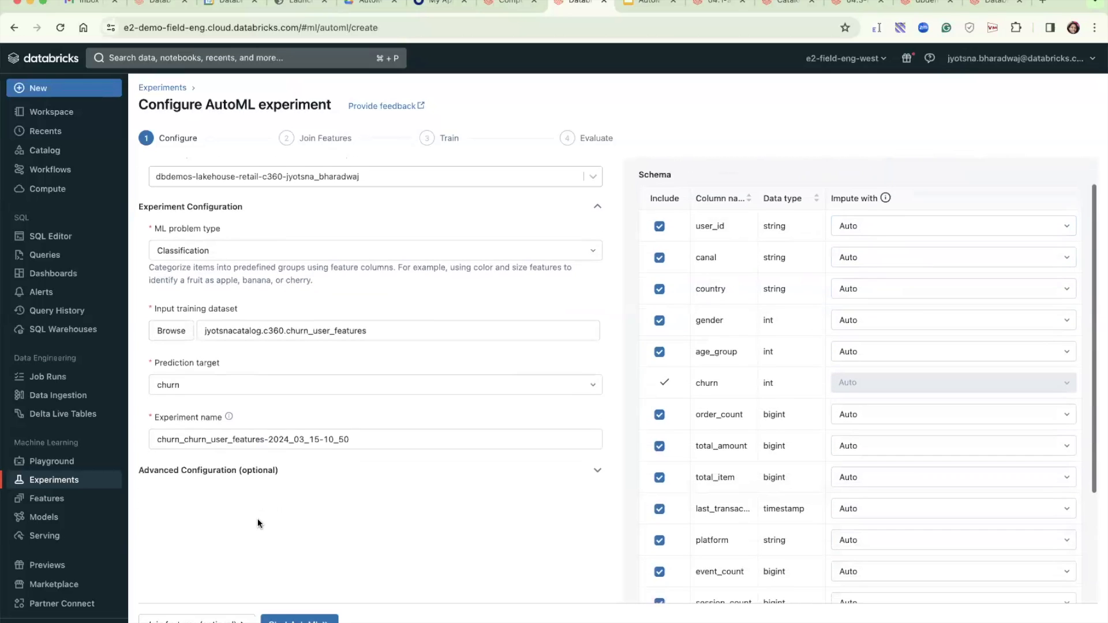
pyautogui.click(229, 472)
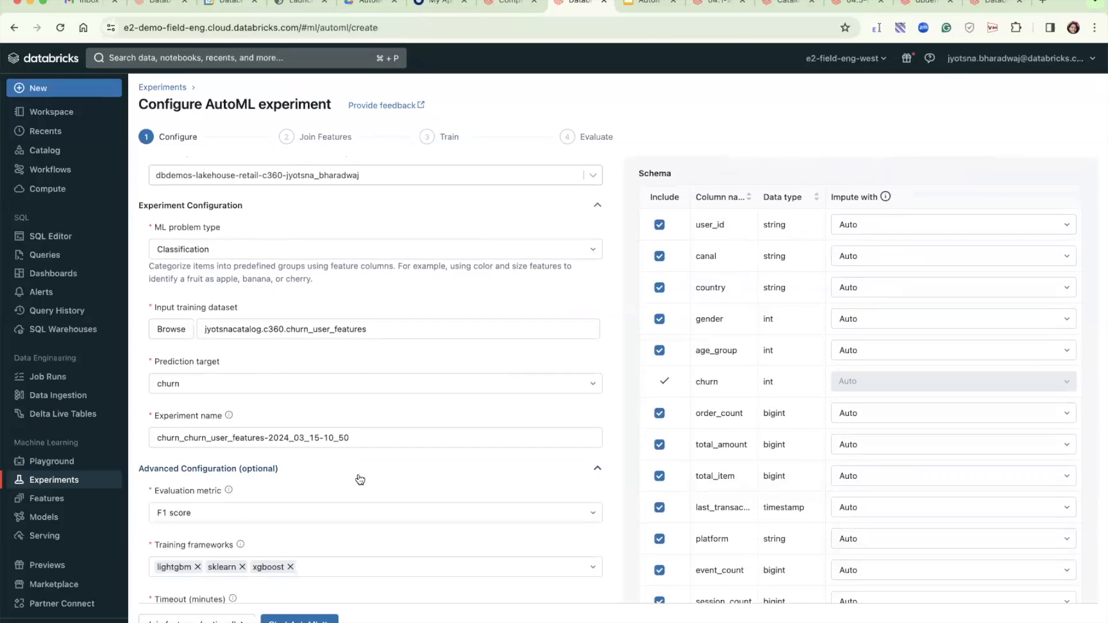
pyautogui.scroll(-4, 358, 473)
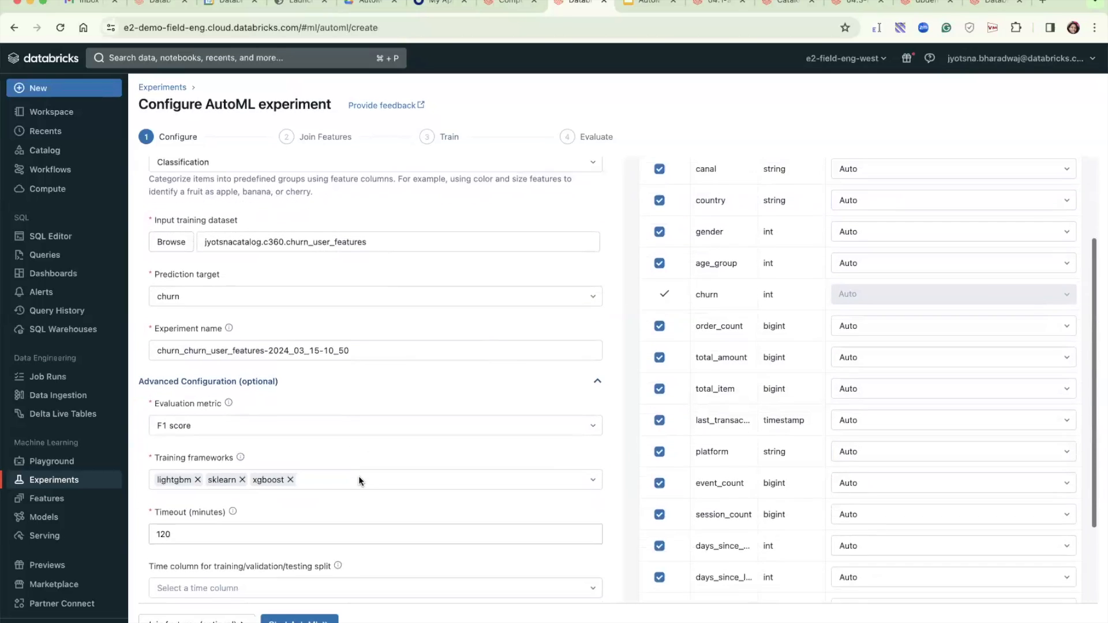
pyautogui.scroll(-1, 359, 477)
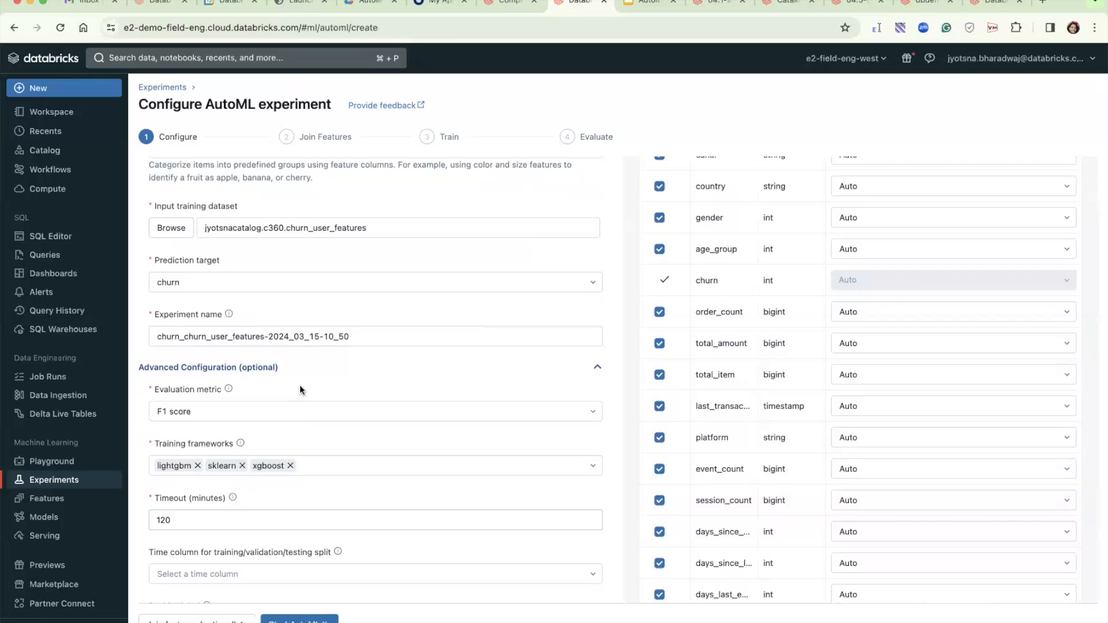
pyautogui.scroll(1, 300, 387)
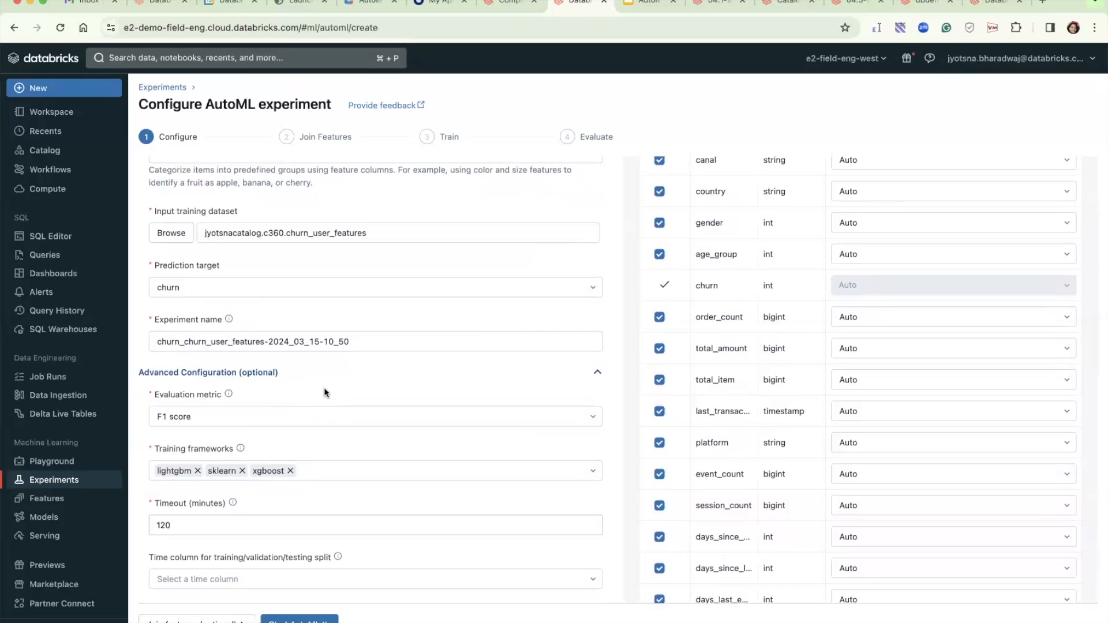
pyautogui.click(291, 416)
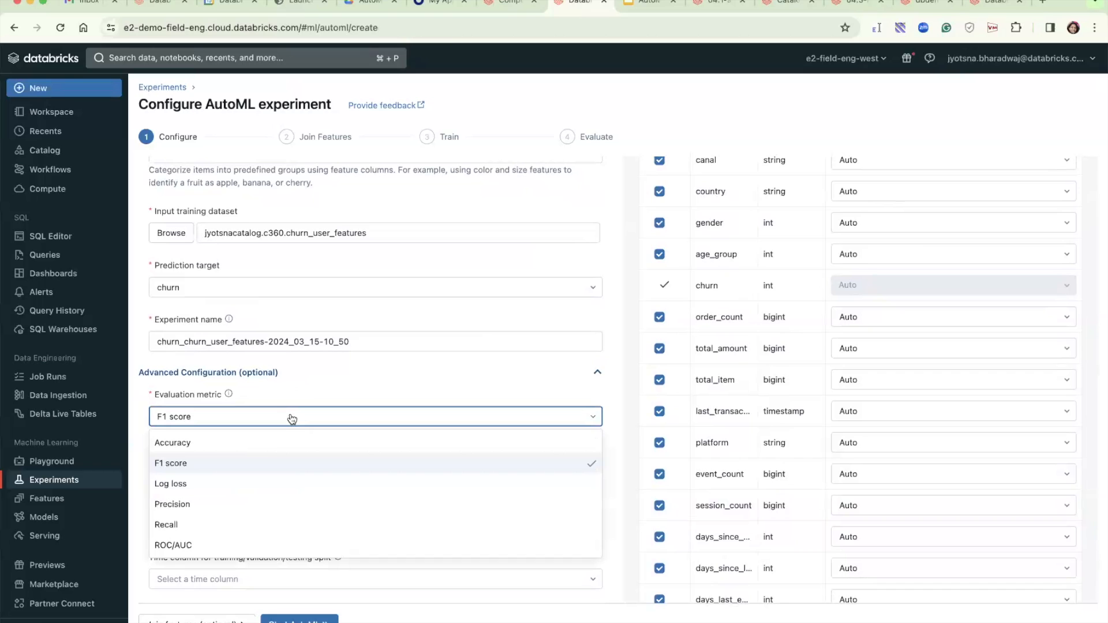
pyautogui.click(323, 386)
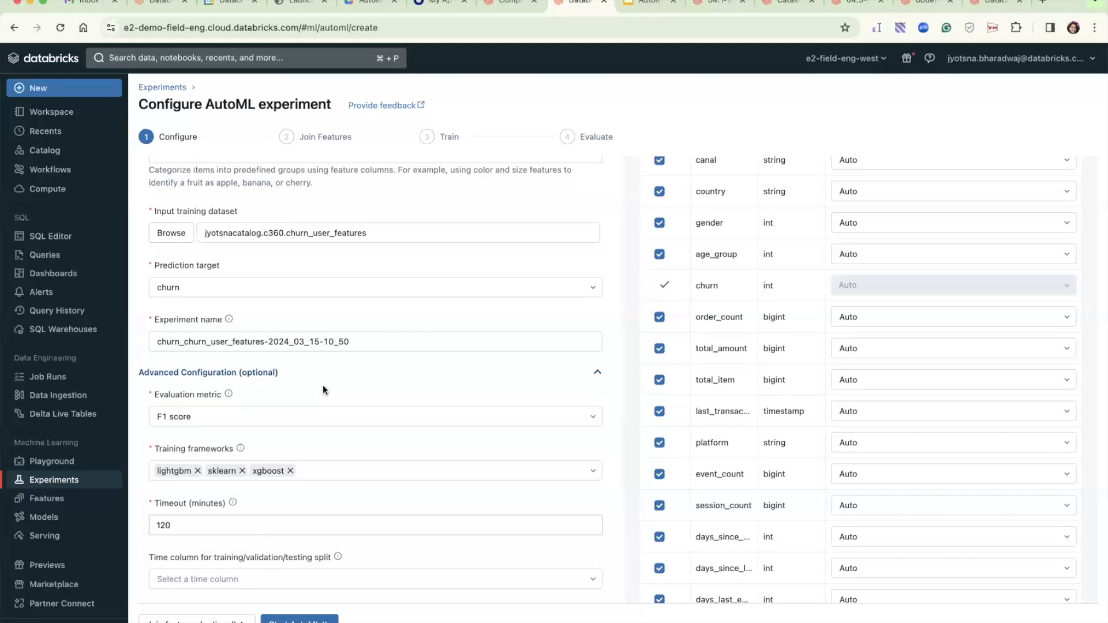
# Review the remaining advanced settings: timeout, time column for the data split, positive label and intermediate data storage location.
pyautogui.scroll(-1, 324, 385)
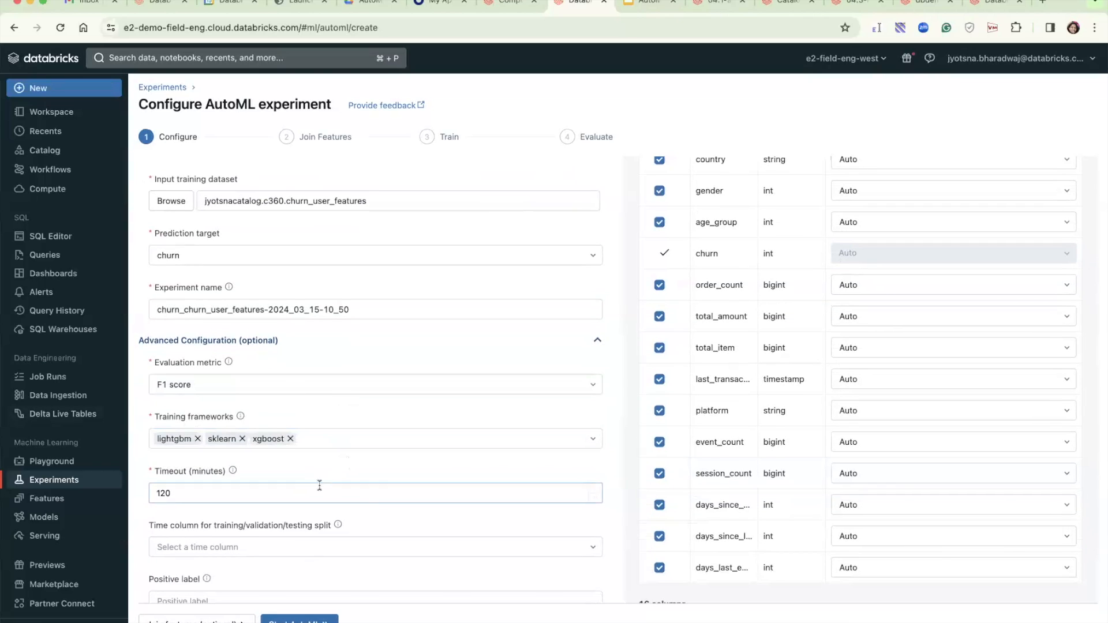
pyautogui.scroll(-2, 398, 545)
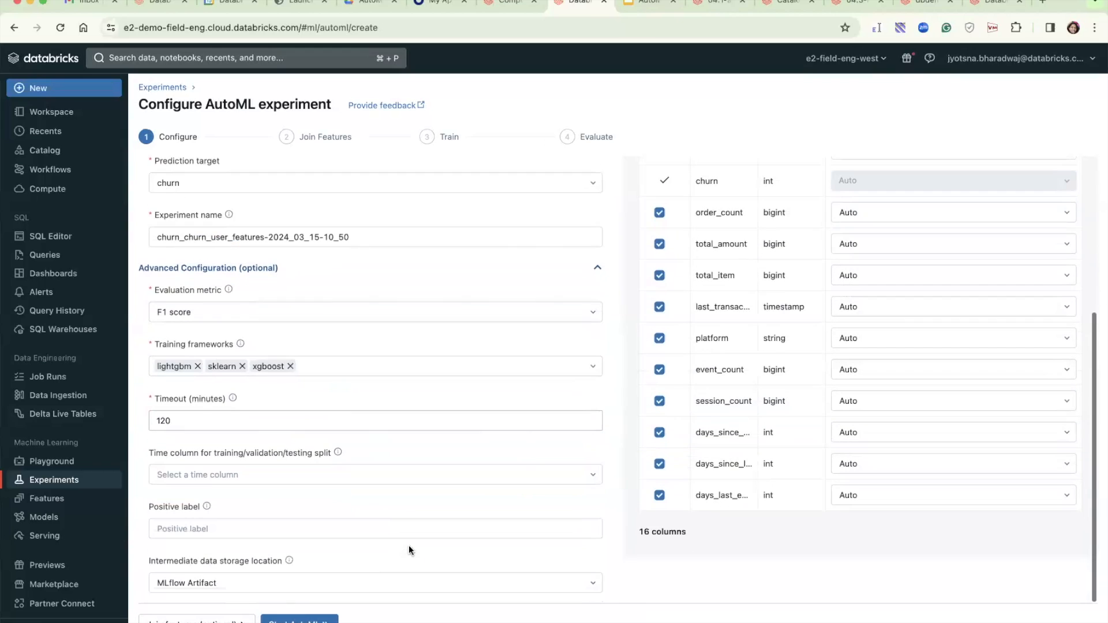
pyautogui.moveTo(338, 453)
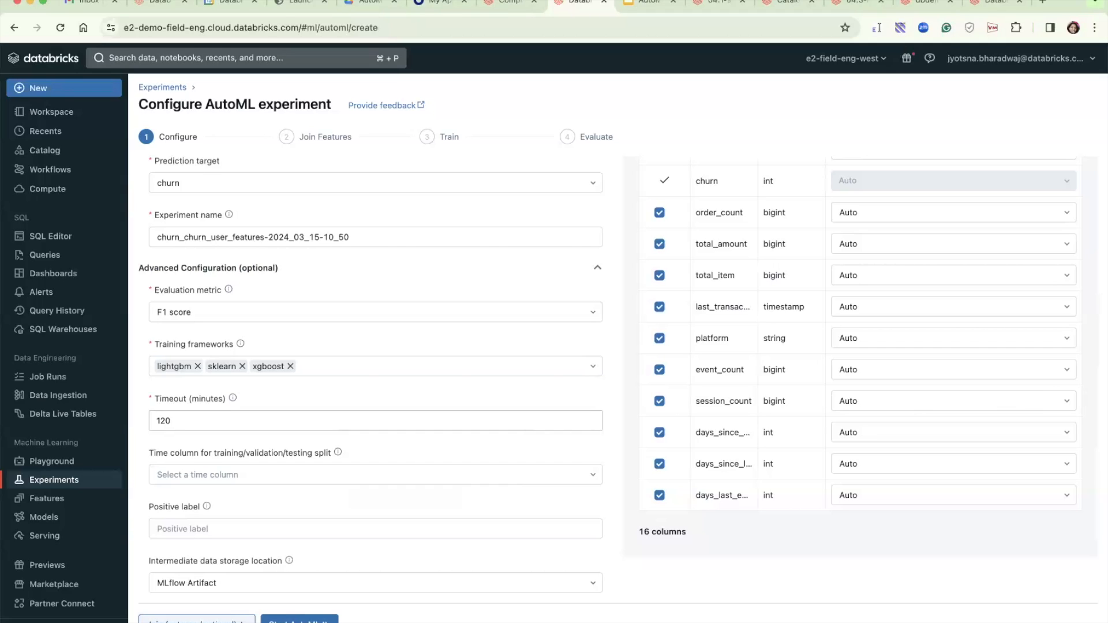
# Proceed to joining additional features and replace the default Hive Metastore feature table entry with a new blank one.
pyautogui.click(196, 619)
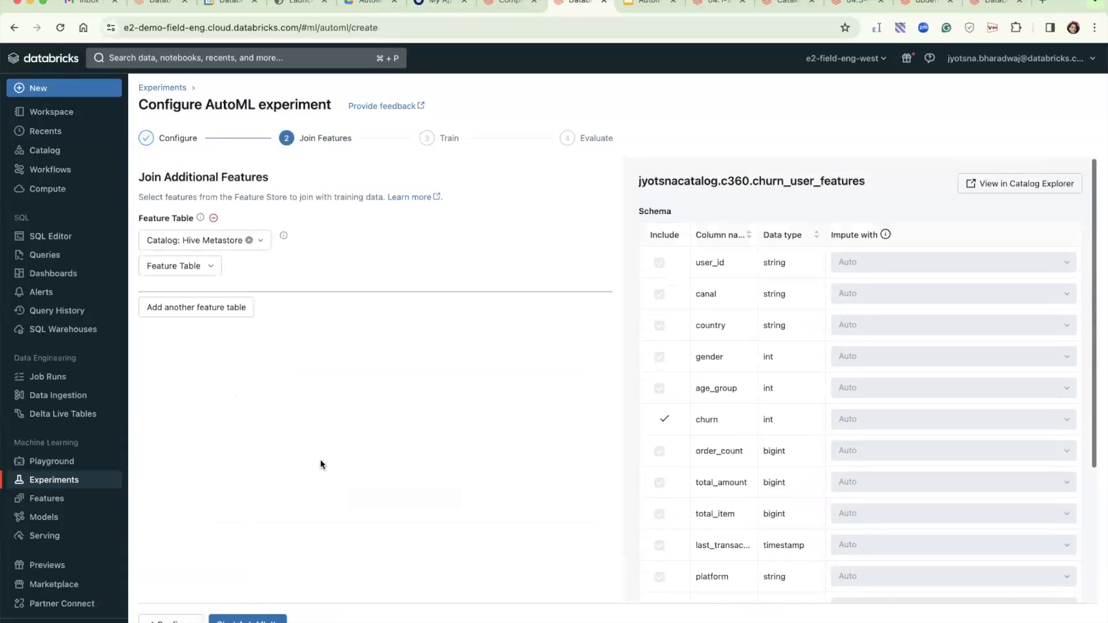
pyautogui.click(215, 222)
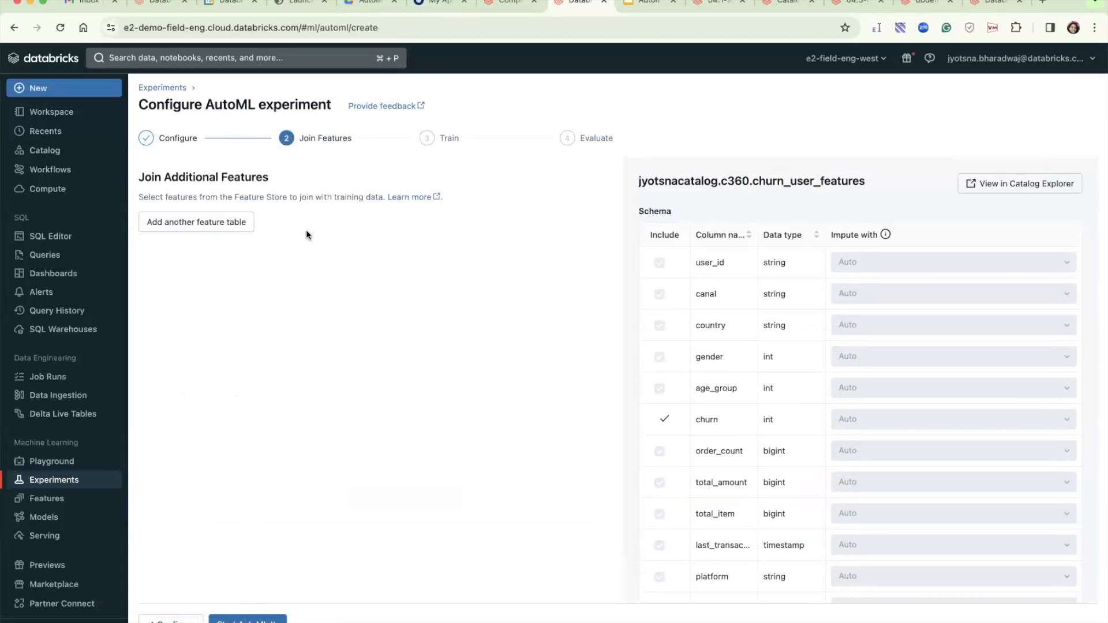
pyautogui.click(226, 232)
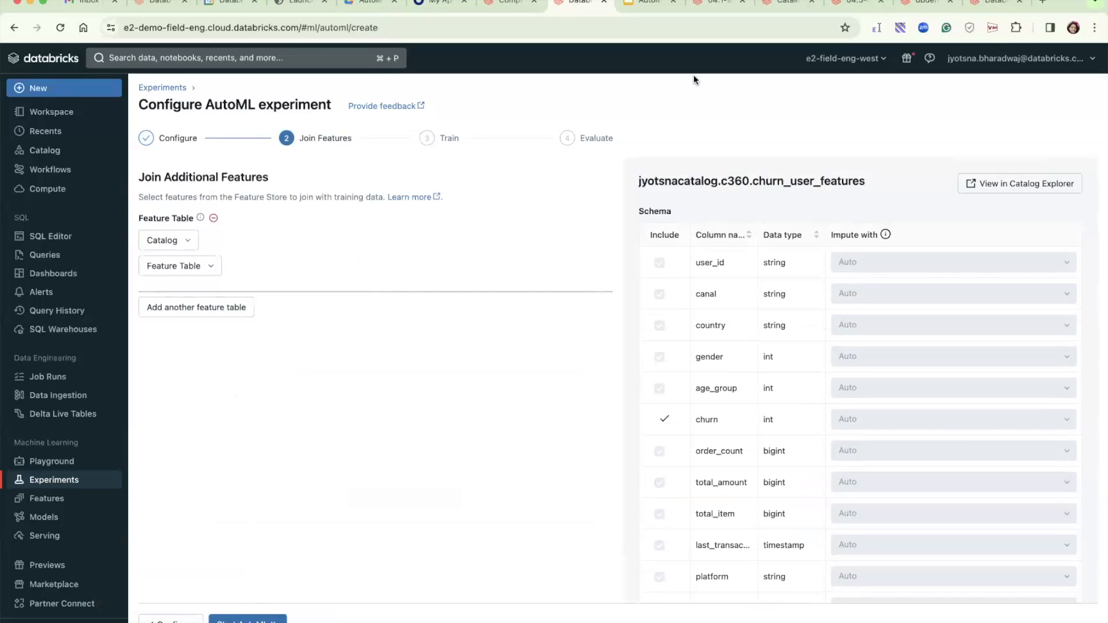
# View the customerdemographics table's columns in the Catalog Explorer browser tab, and return to the AutoML experiment.
pyautogui.click(787, 5)
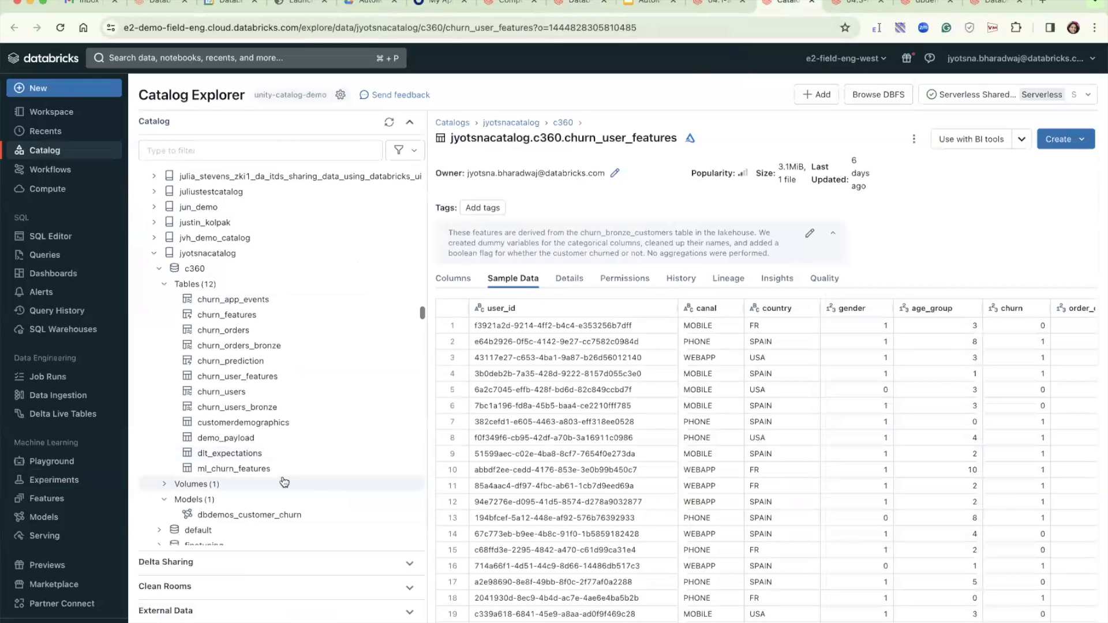
pyautogui.click(248, 424)
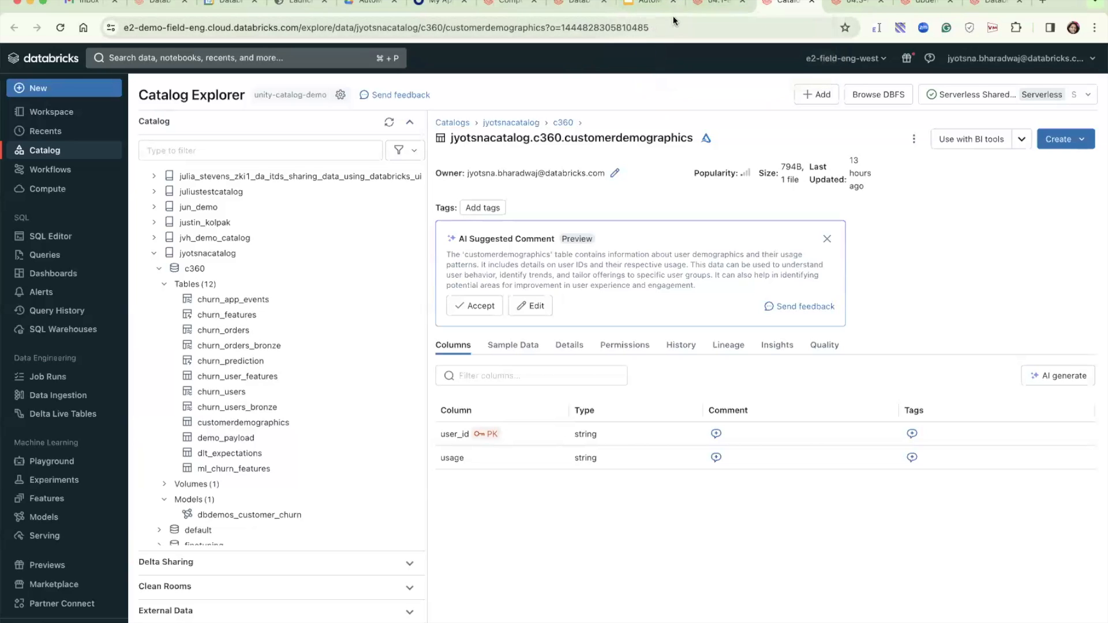
pyautogui.click(580, 4)
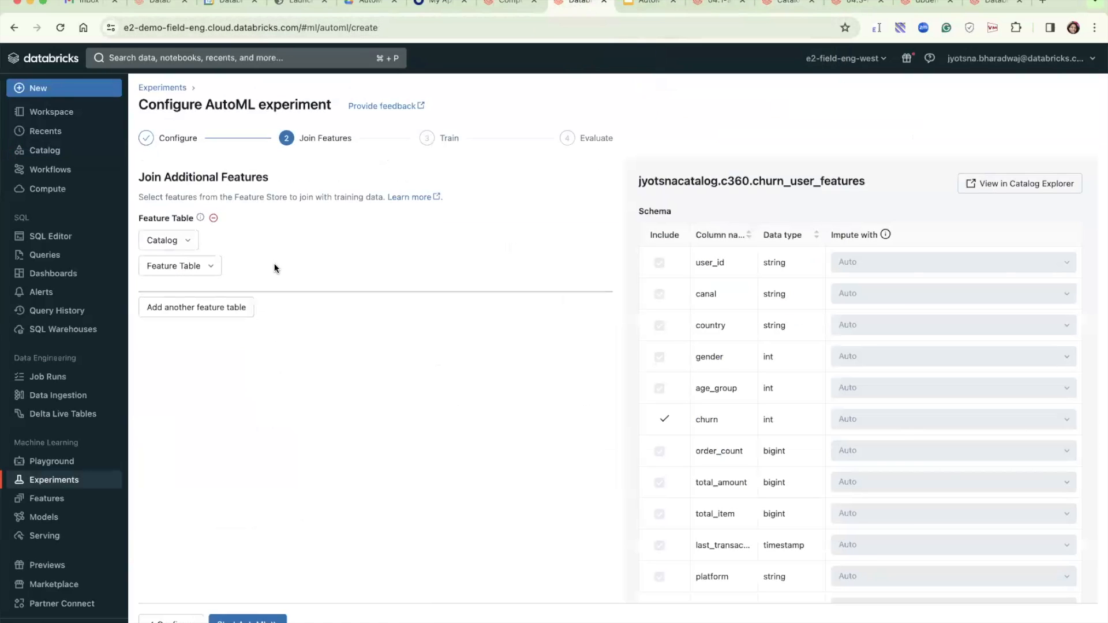
# Choose the owner's personal catalog and its c360.churn_user_features table as the feature table to join.
pyautogui.click(168, 241)
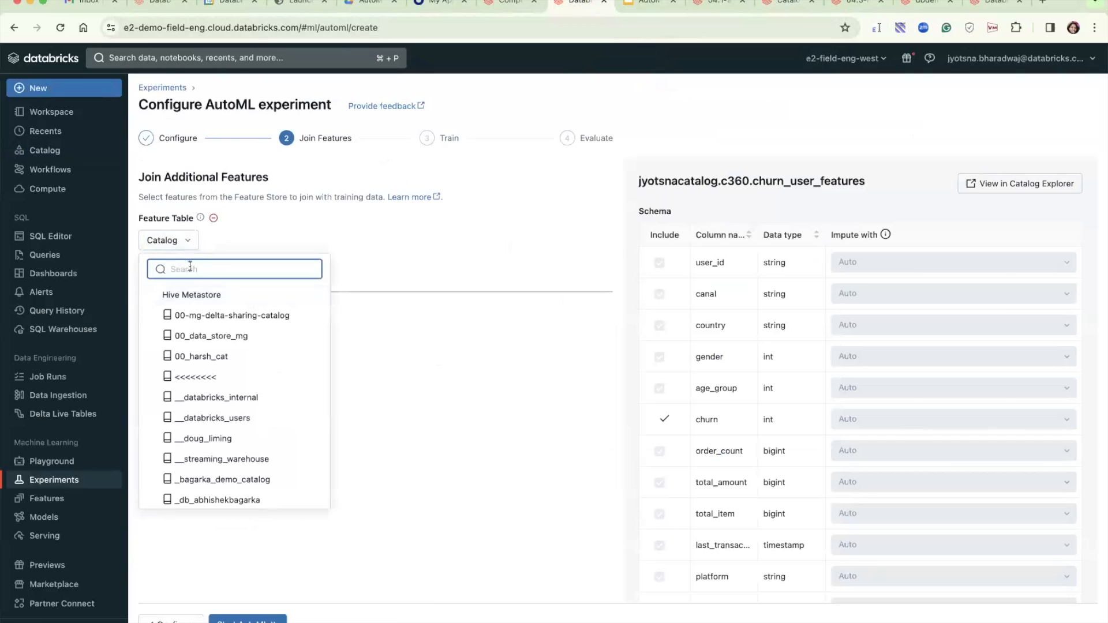
pyautogui.write('jy')
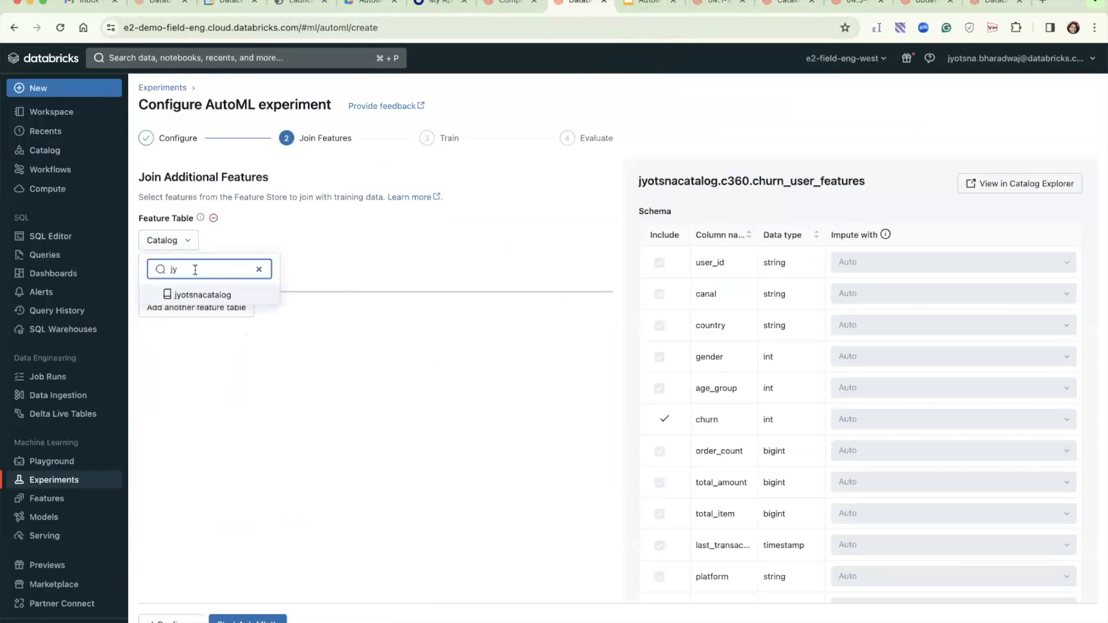
pyautogui.click(210, 295)
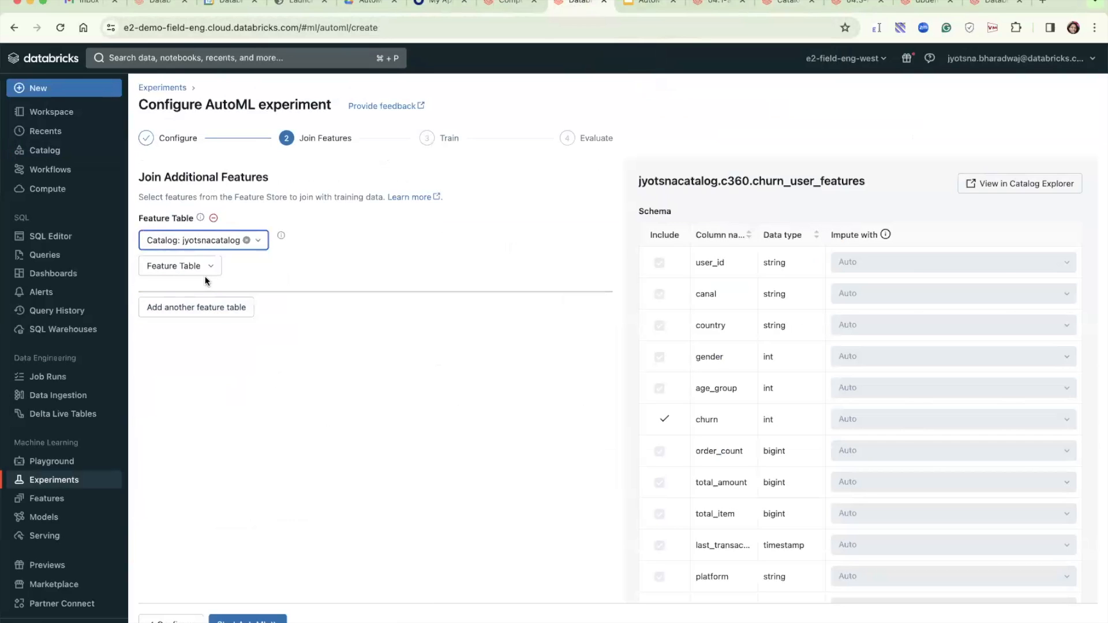
pyautogui.click(206, 269)
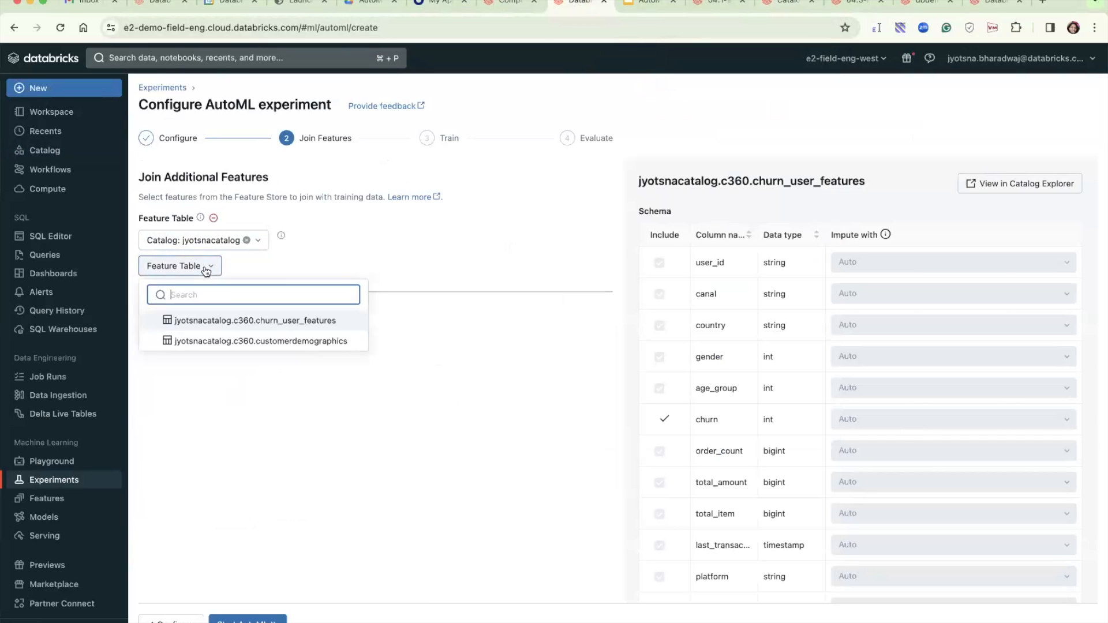
pyautogui.click(327, 320)
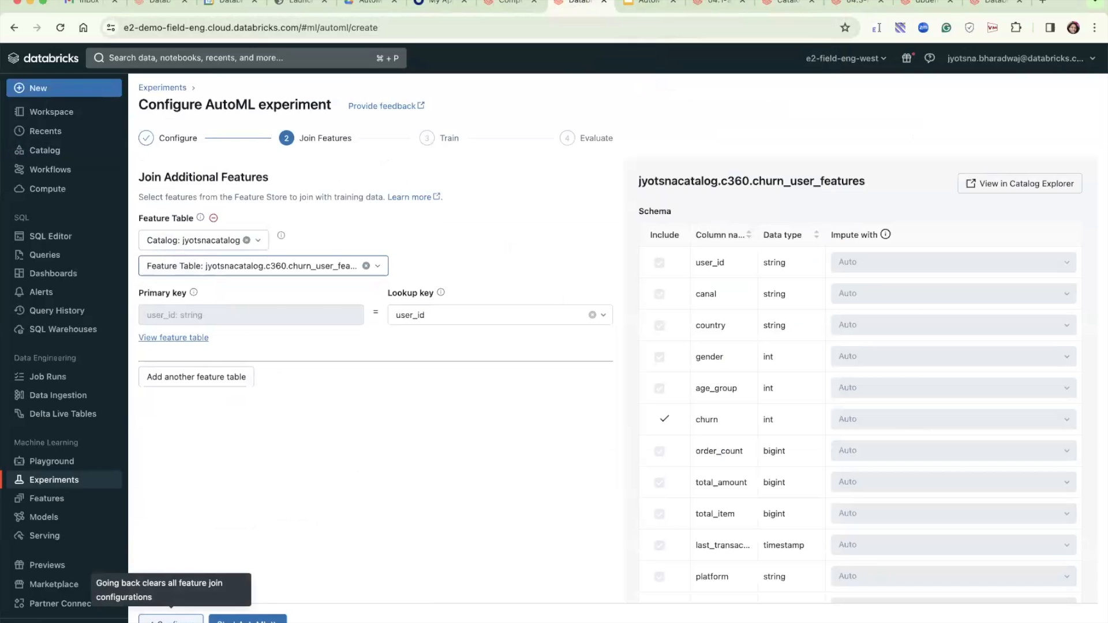
# Go back to the experiment's Configure stage, discarding the feature join configuration.
pyautogui.click(171, 619)
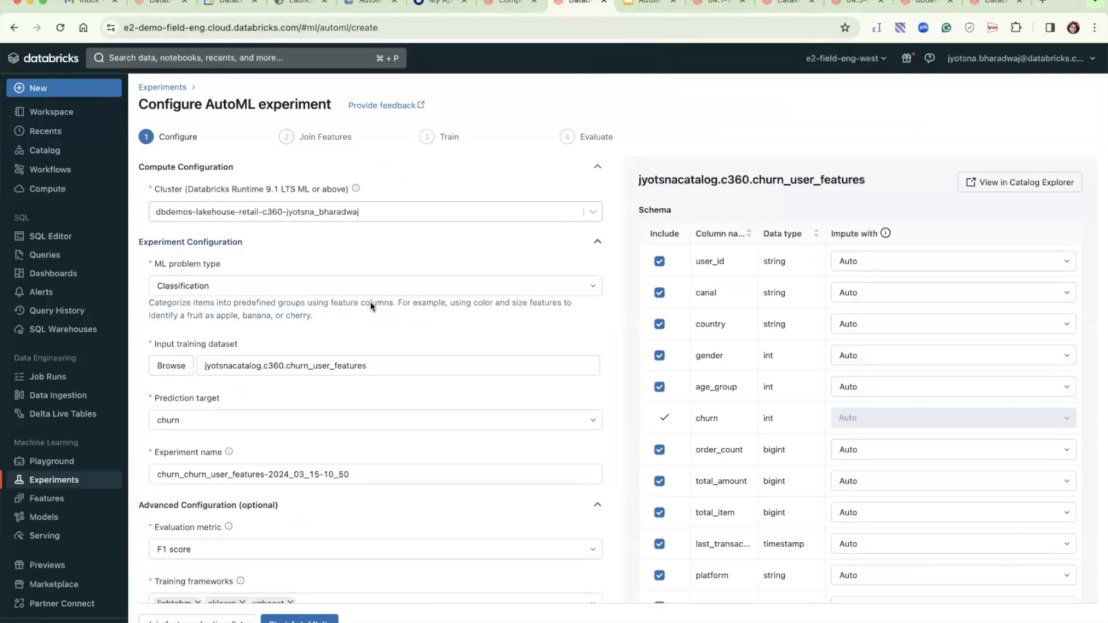
# Change the ML problem type to Regression and review its configuration fields and available evaluation metrics.
pyautogui.click(371, 286)
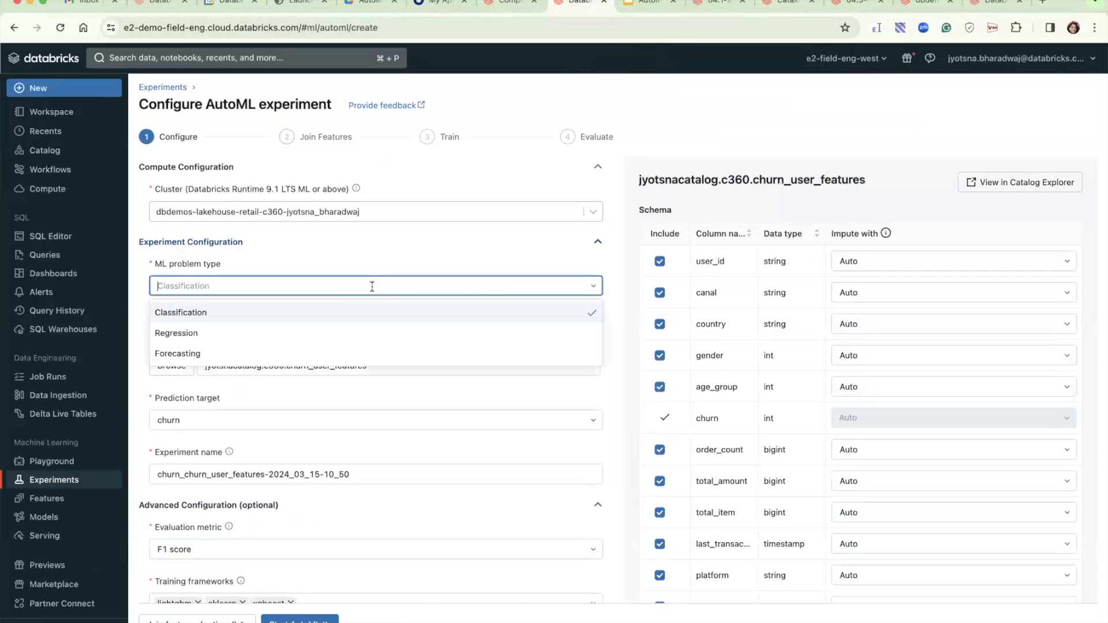
pyautogui.click(301, 333)
pyautogui.scroll(-3, 343, 346)
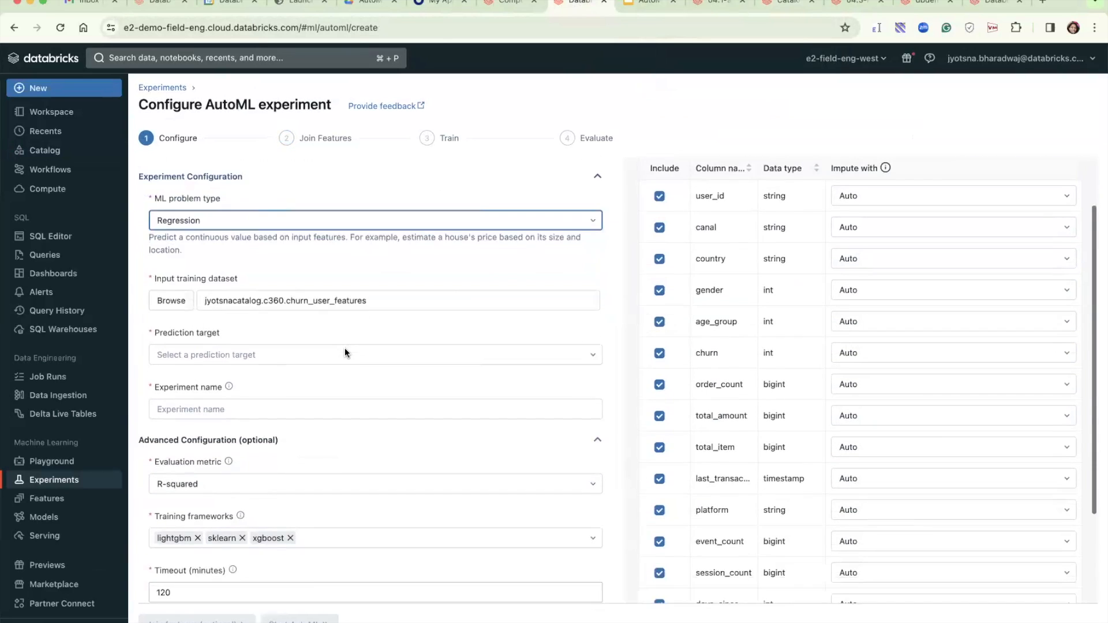
pyautogui.scroll(1, 345, 354)
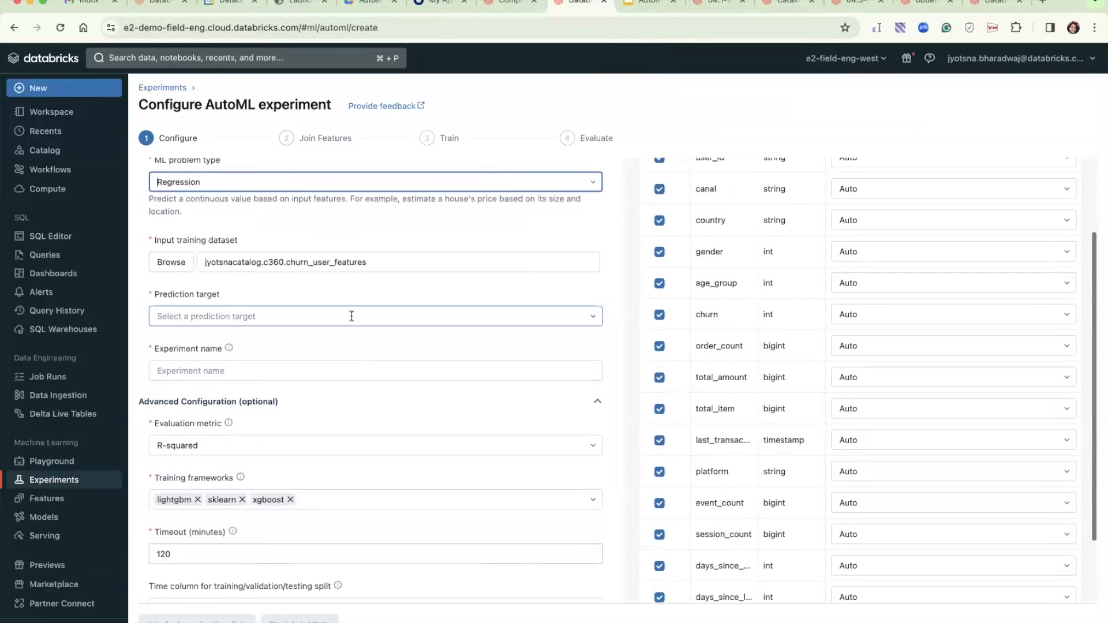
pyautogui.scroll(-1, 316, 300)
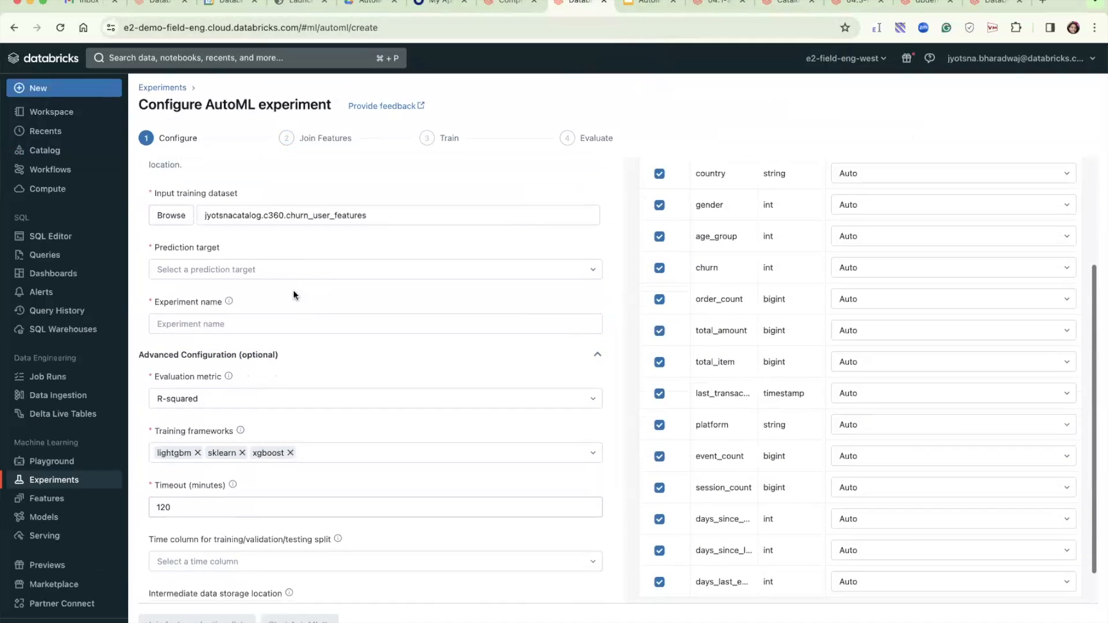
pyautogui.scroll(-1, 329, 311)
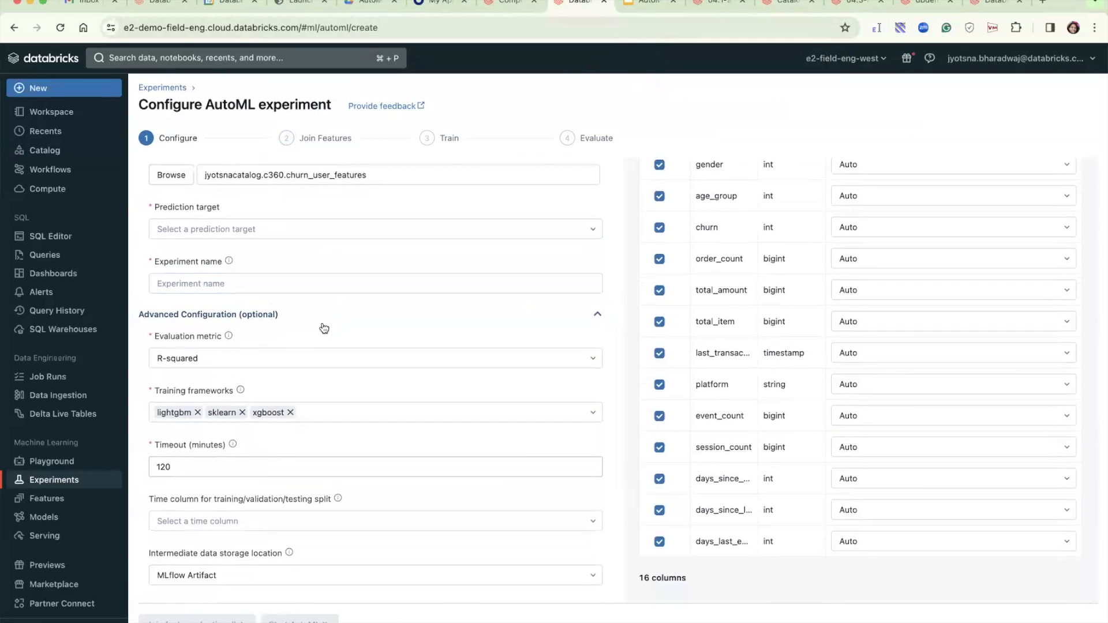
pyautogui.click(286, 362)
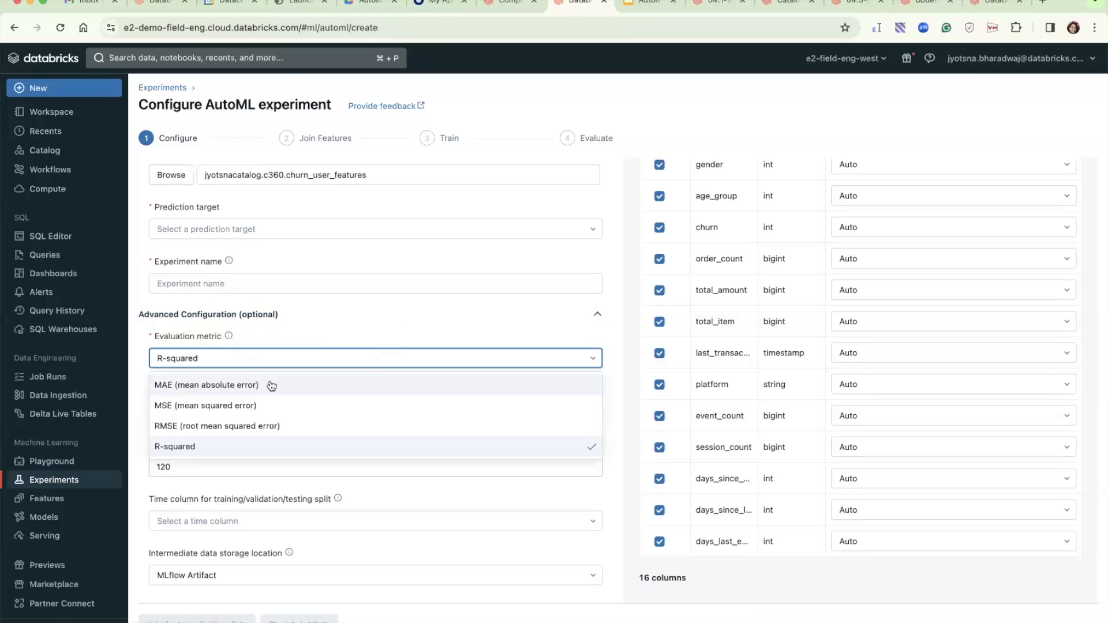
# Change the ML problem type to Forecasting and review its time series settings, training frameworks and available evaluation metrics.
pyautogui.scroll(5, 323, 344)
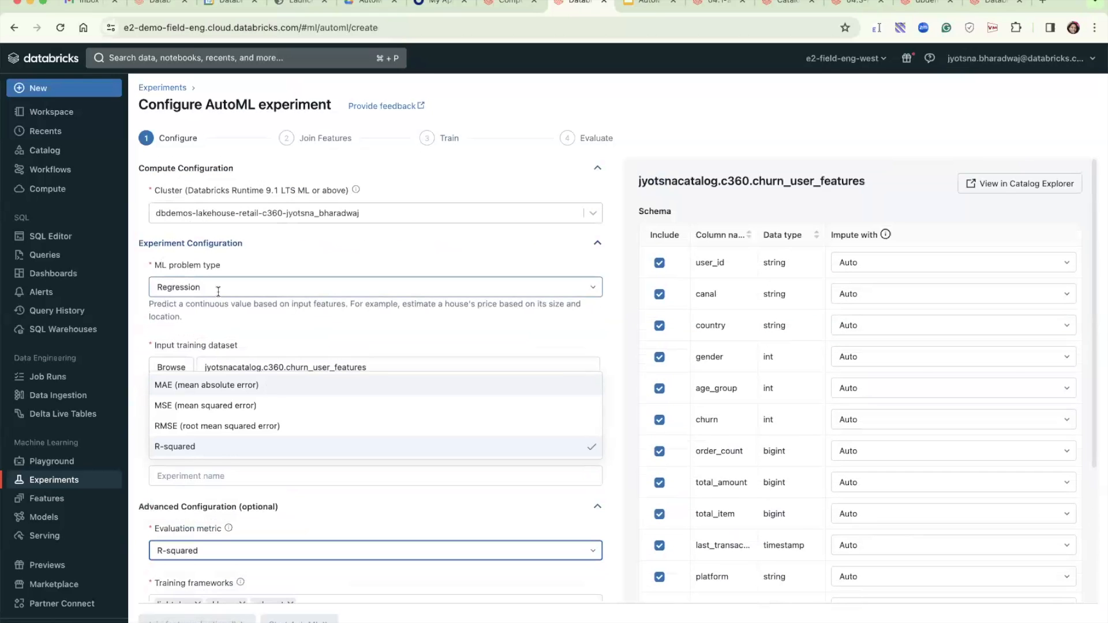
pyautogui.click(218, 288)
pyautogui.click(214, 354)
pyautogui.scroll(-5, 382, 381)
pyautogui.scroll(3, 385, 404)
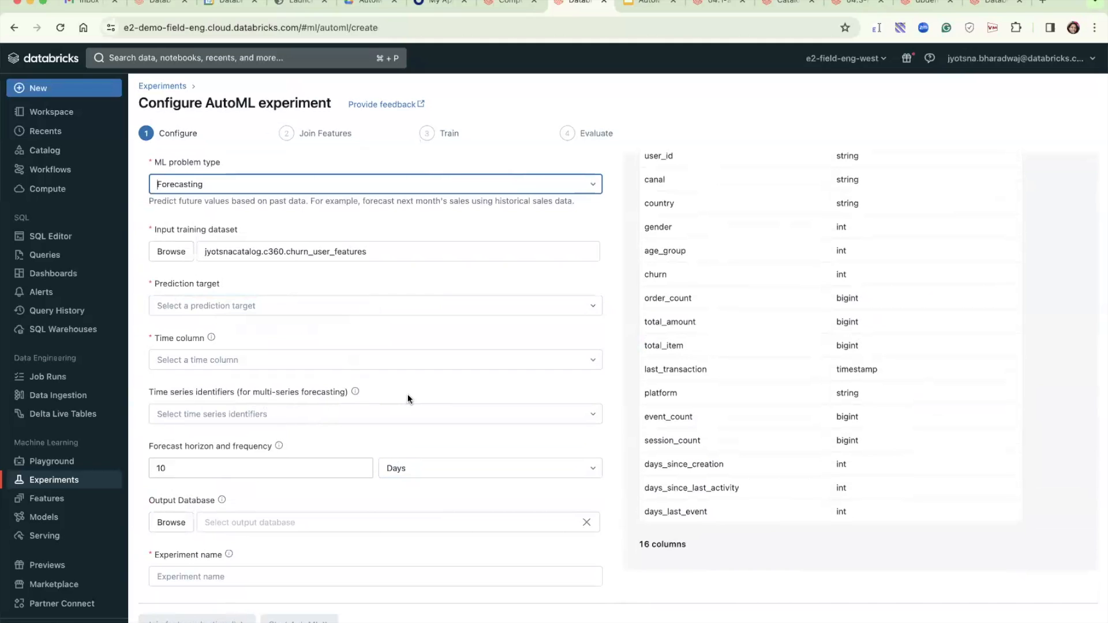
pyautogui.scroll(-5, 408, 394)
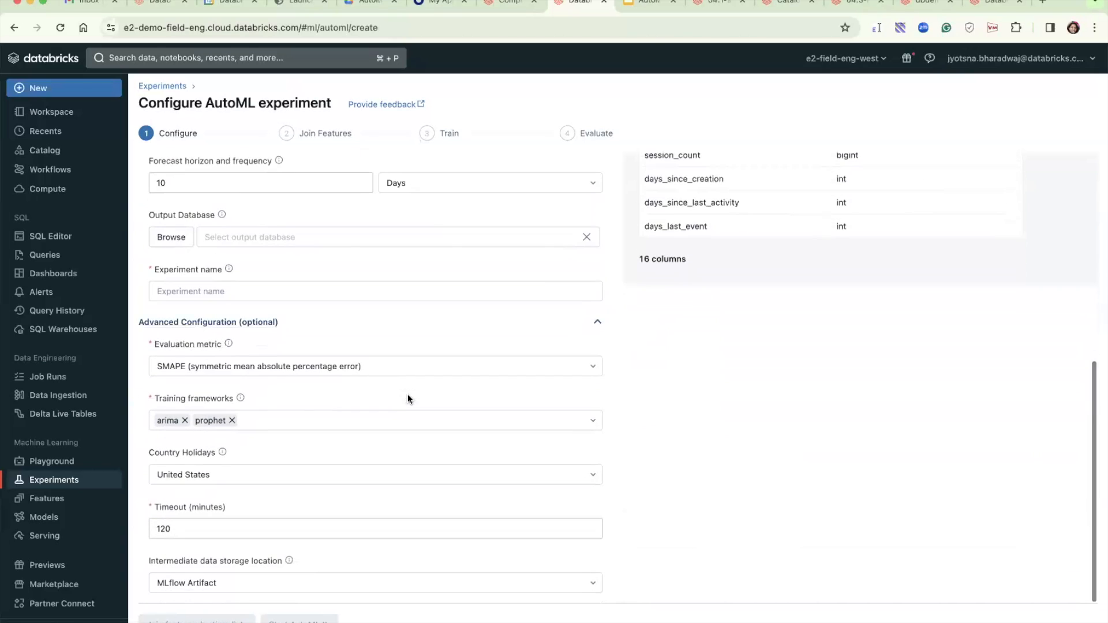
pyautogui.click(376, 373)
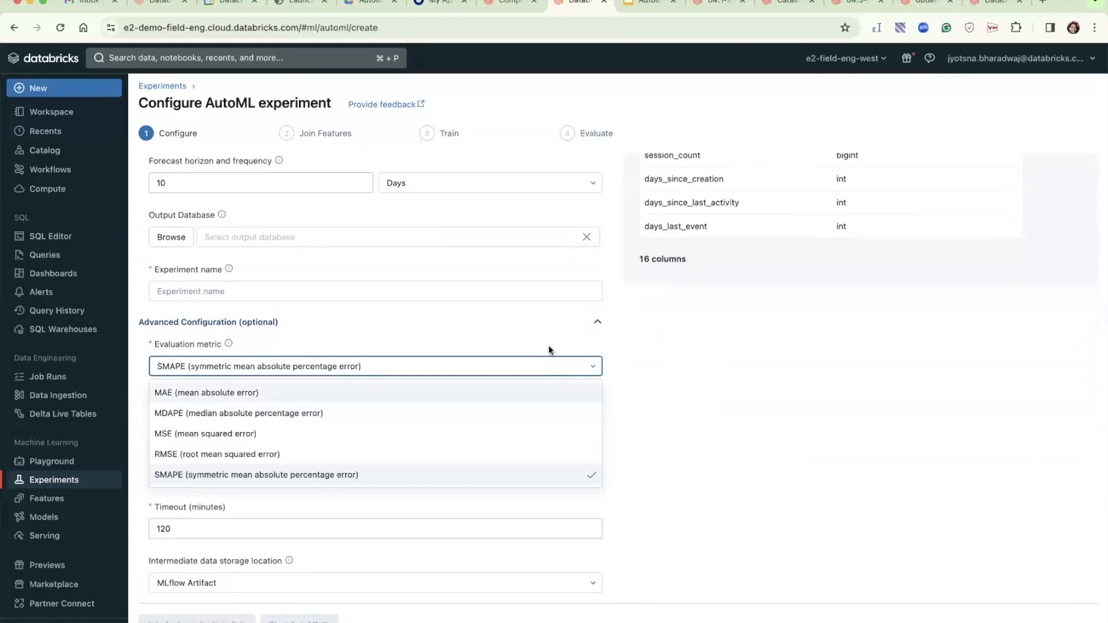
pyautogui.click(517, 343)
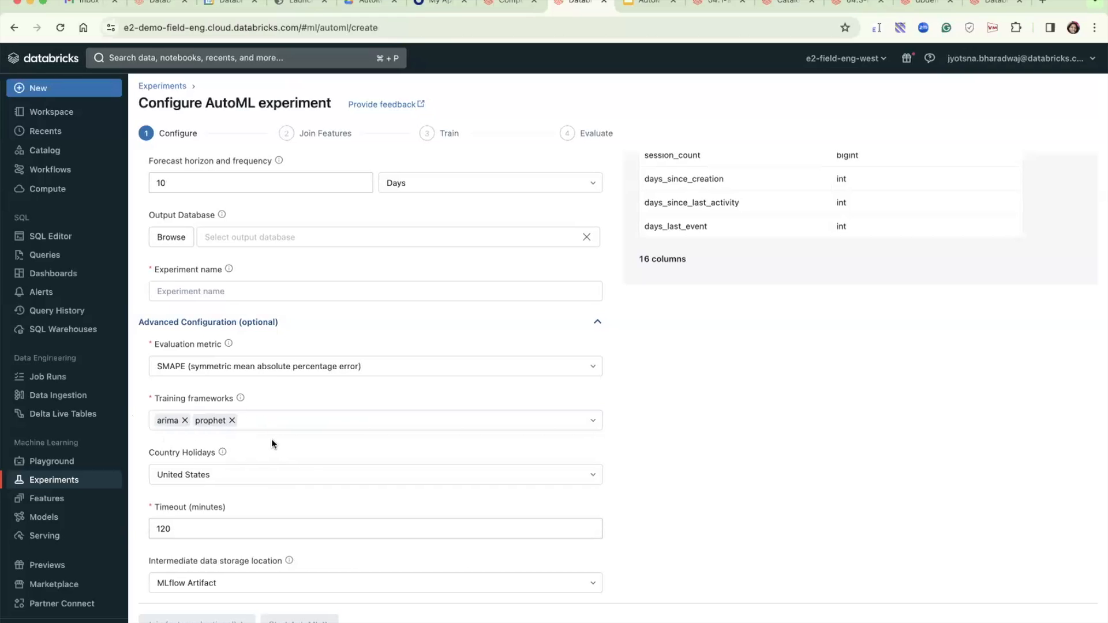
# Set the ML problem type to Classification and choose churn as the prediction target.
pyautogui.scroll(7, 271, 438)
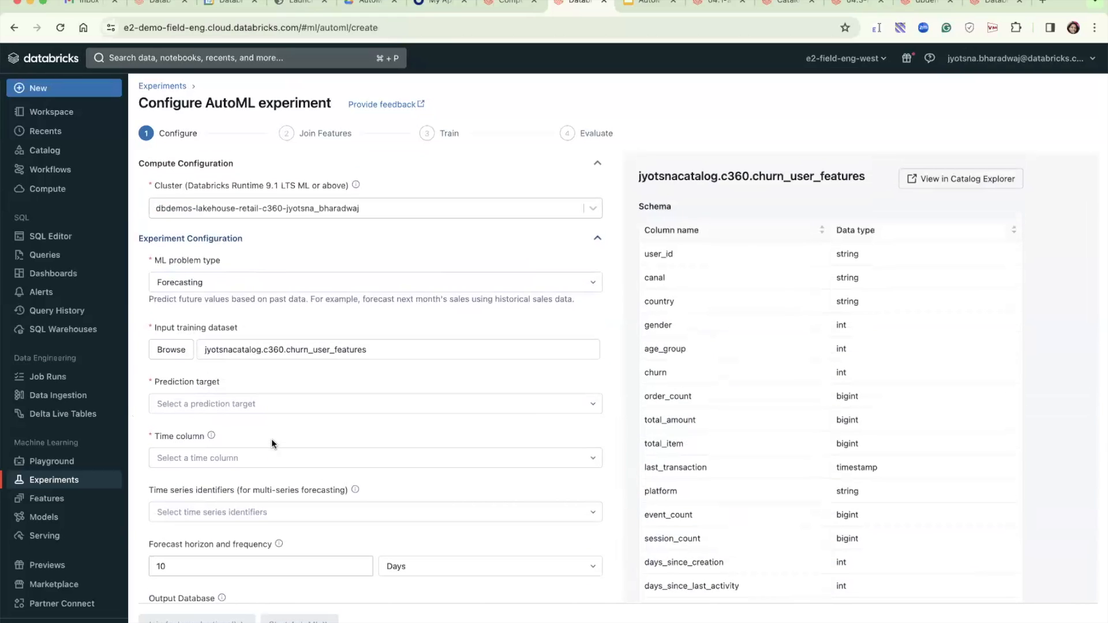
pyautogui.click(247, 285)
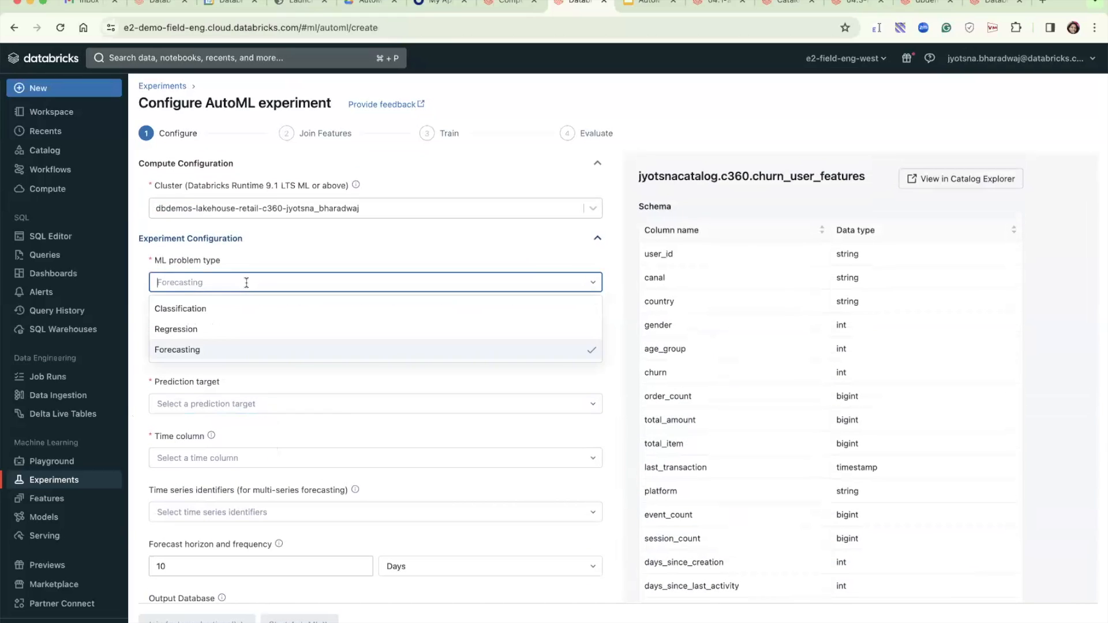
pyautogui.click(277, 312)
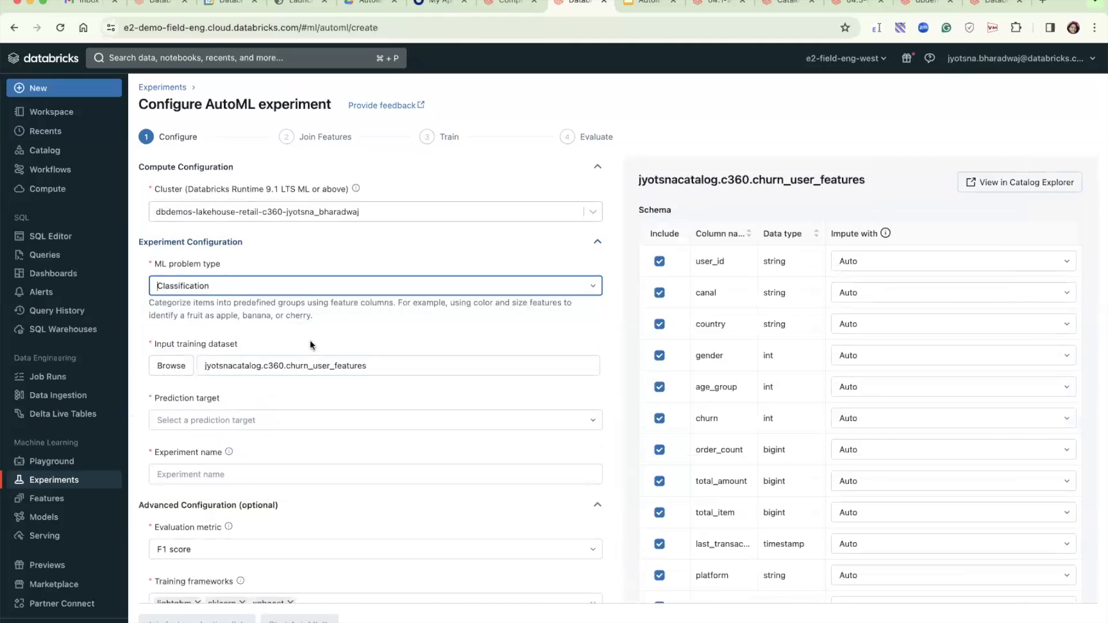
pyautogui.scroll(-2, 288, 390)
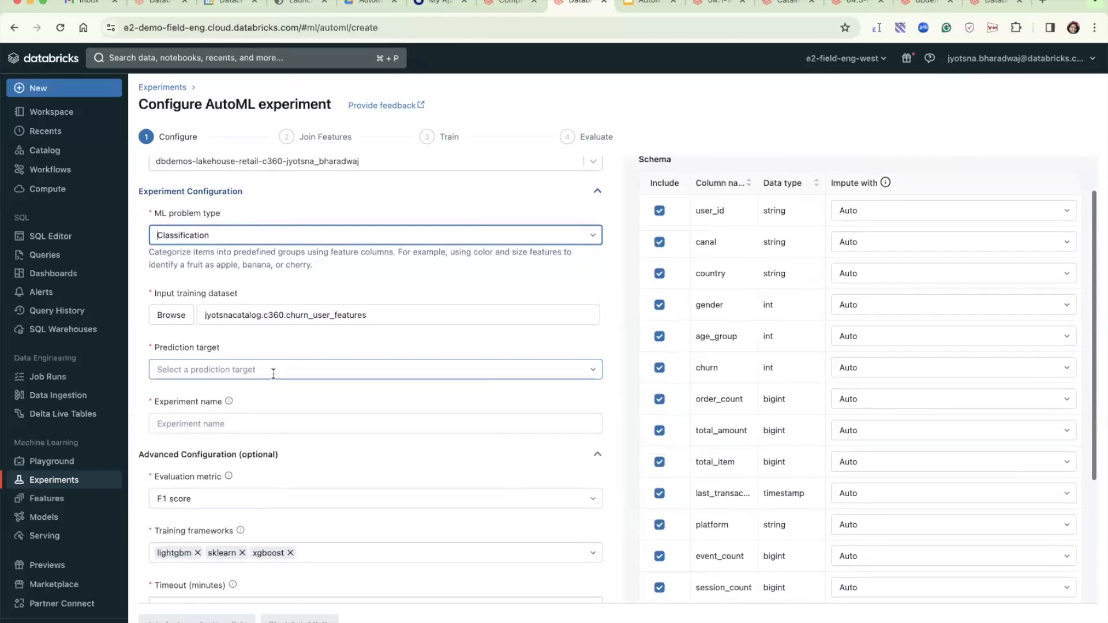
pyautogui.click(272, 371)
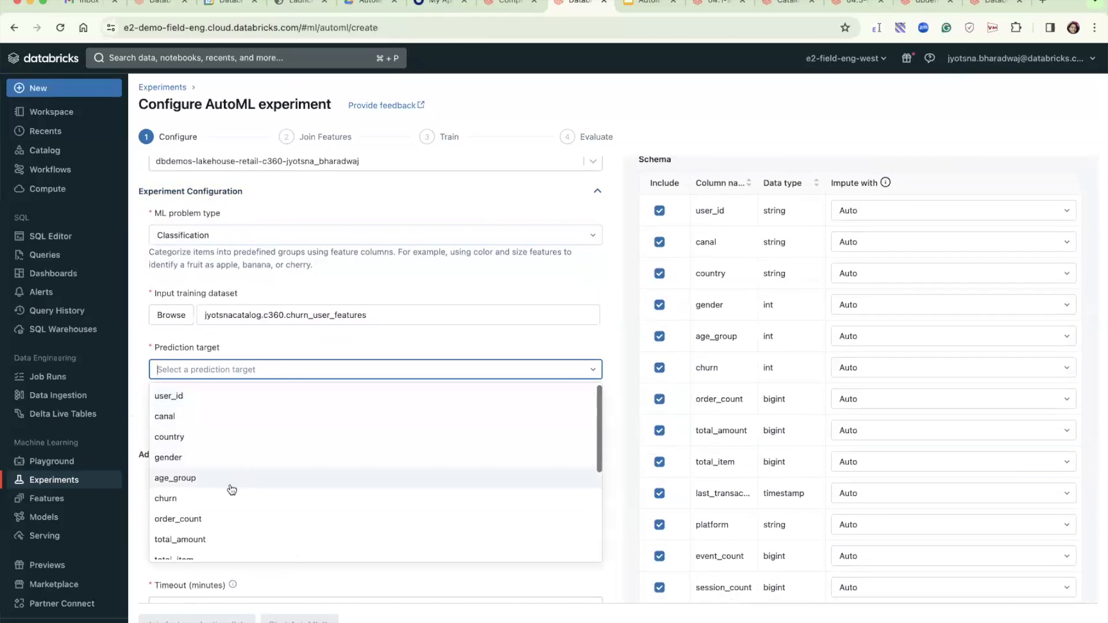
pyautogui.click(248, 498)
# Check the classification configuration and start the AutoML experiment.
pyautogui.scroll(-5, 353, 435)
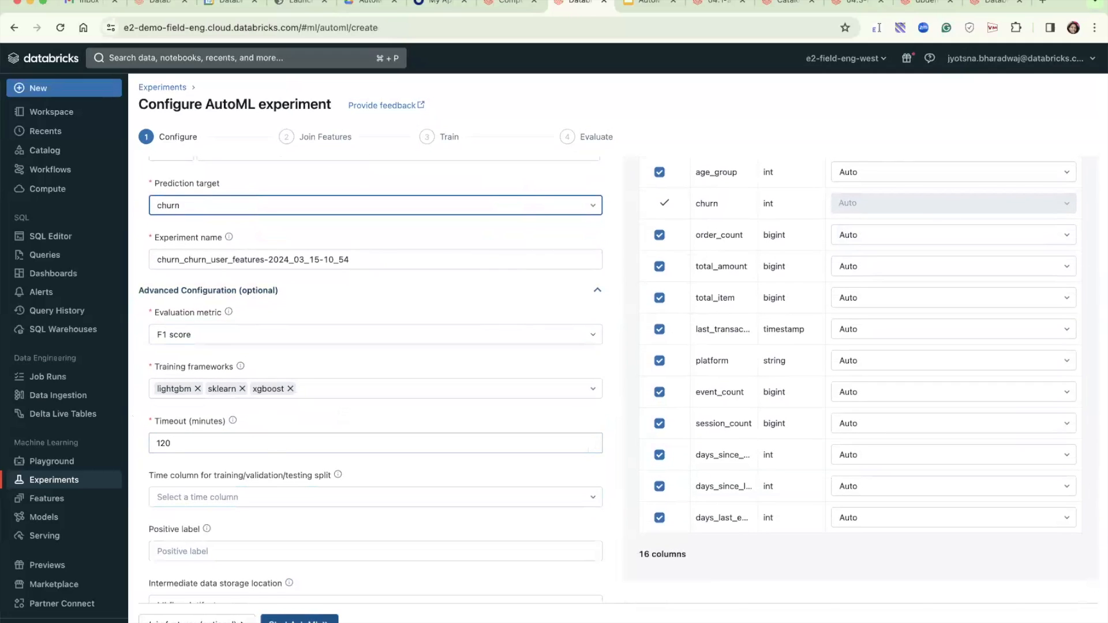
pyautogui.scroll(5, 361, 525)
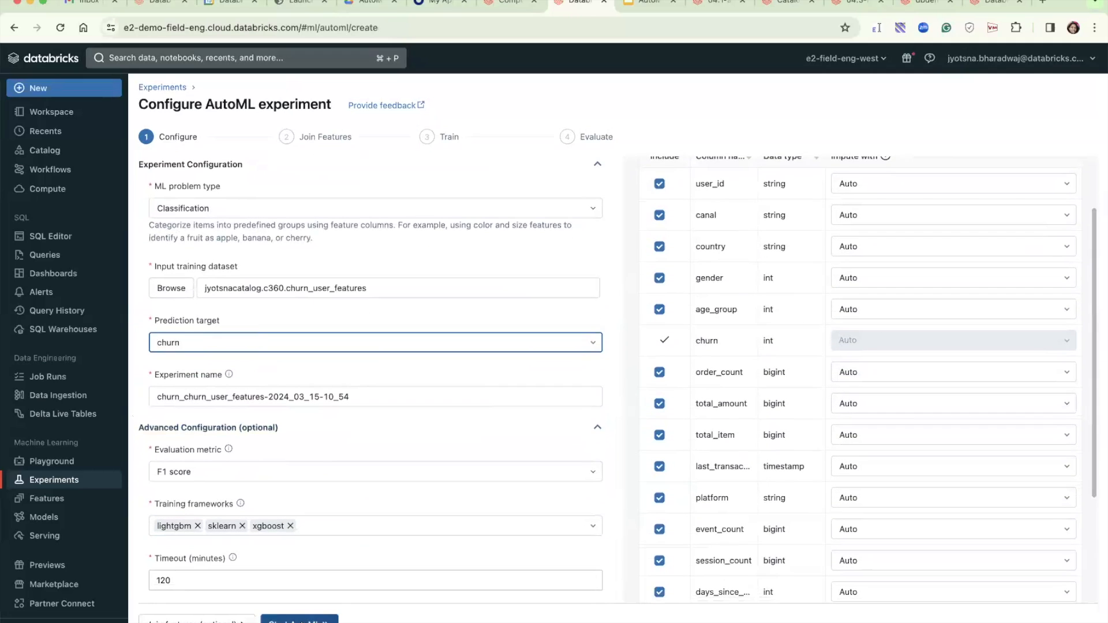
pyautogui.click(300, 620)
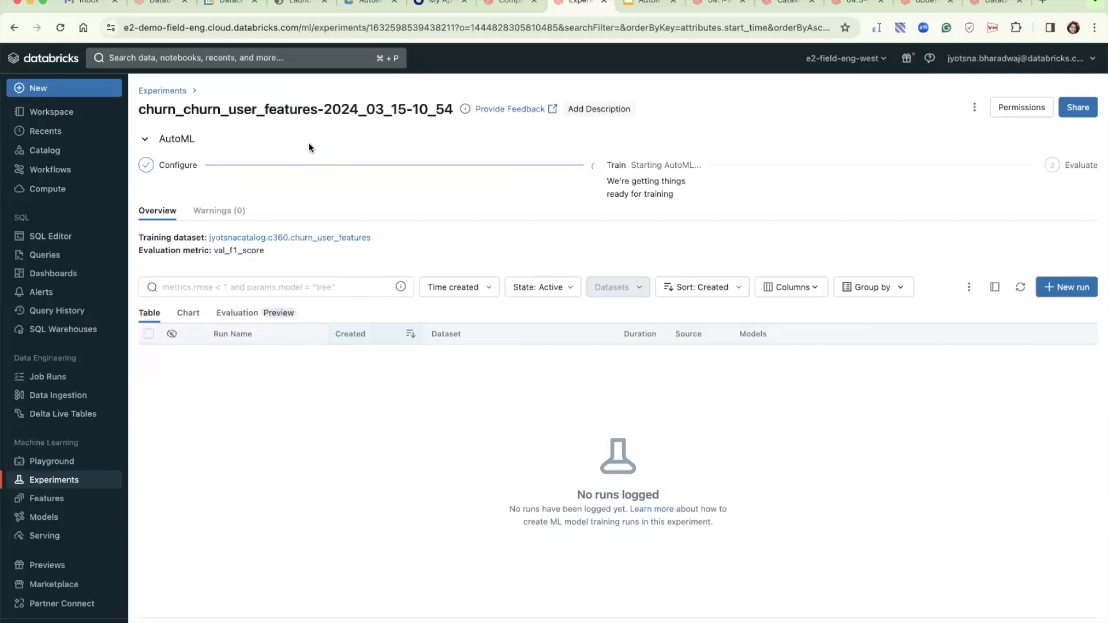
# Open the AutoML_DSB experiment from the experiments list and browse its full table of runs with the AutoML overview collapsed.
pyautogui.click(172, 97)
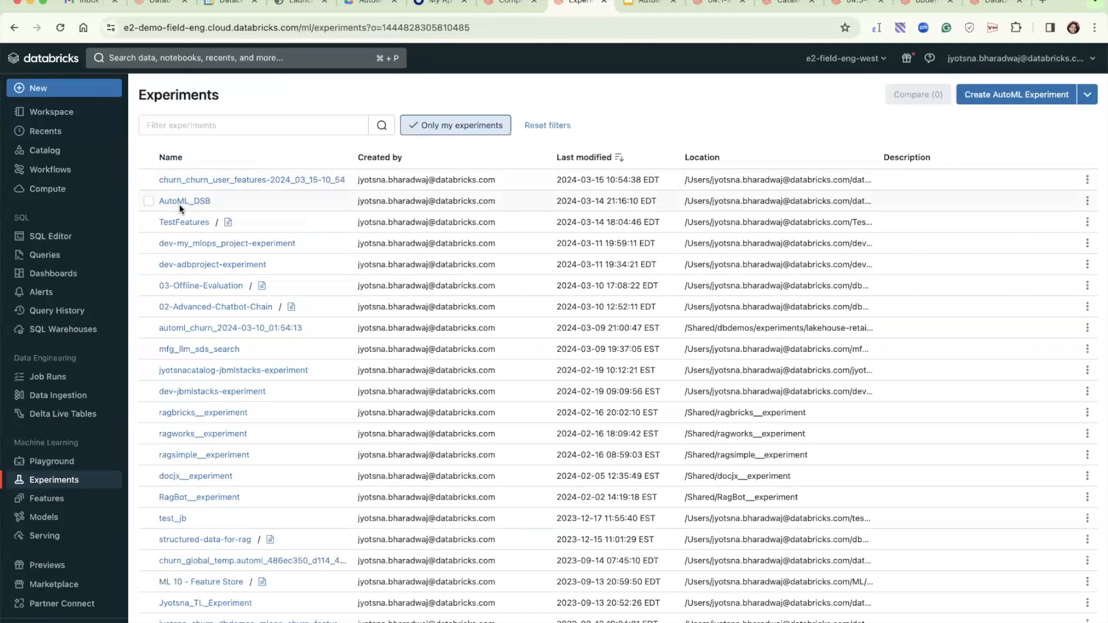
pyautogui.click(196, 202)
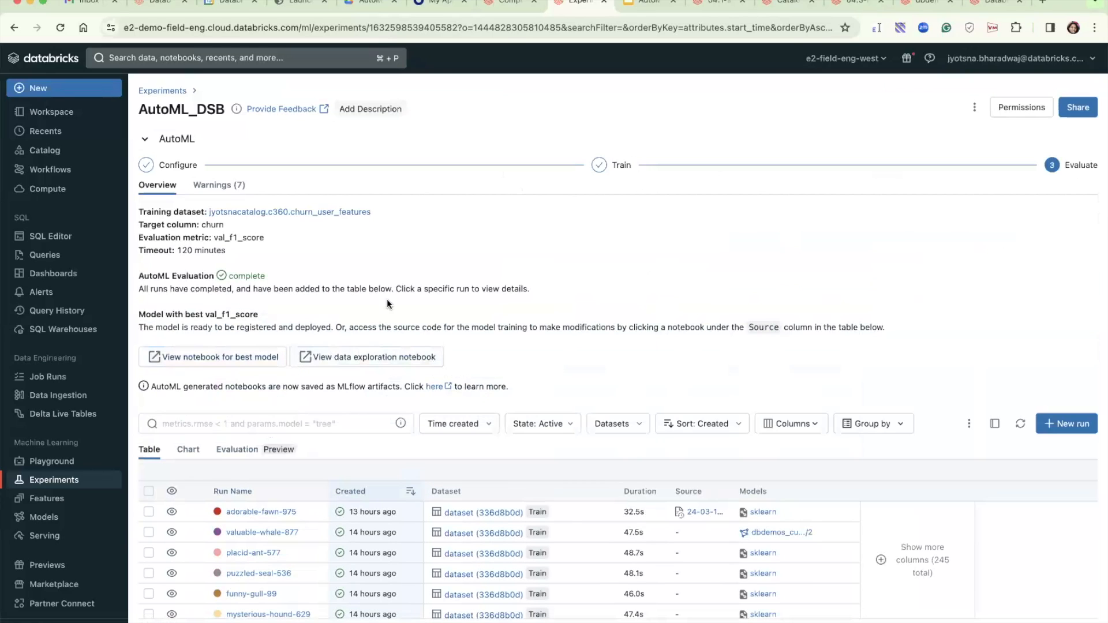
pyautogui.click(146, 141)
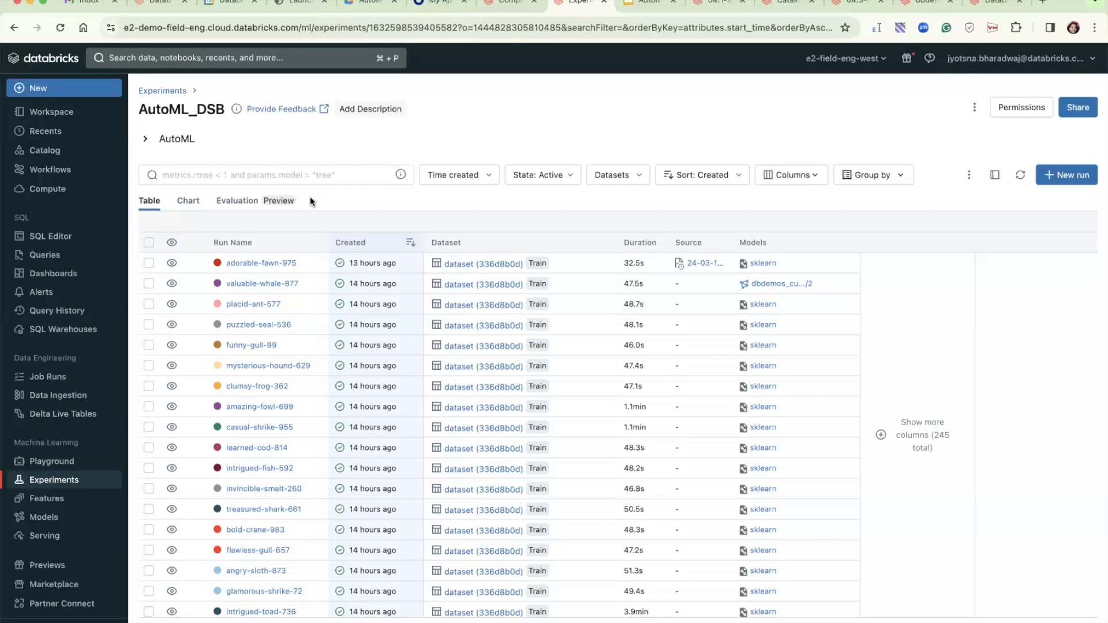
pyautogui.scroll(-10, 287, 304)
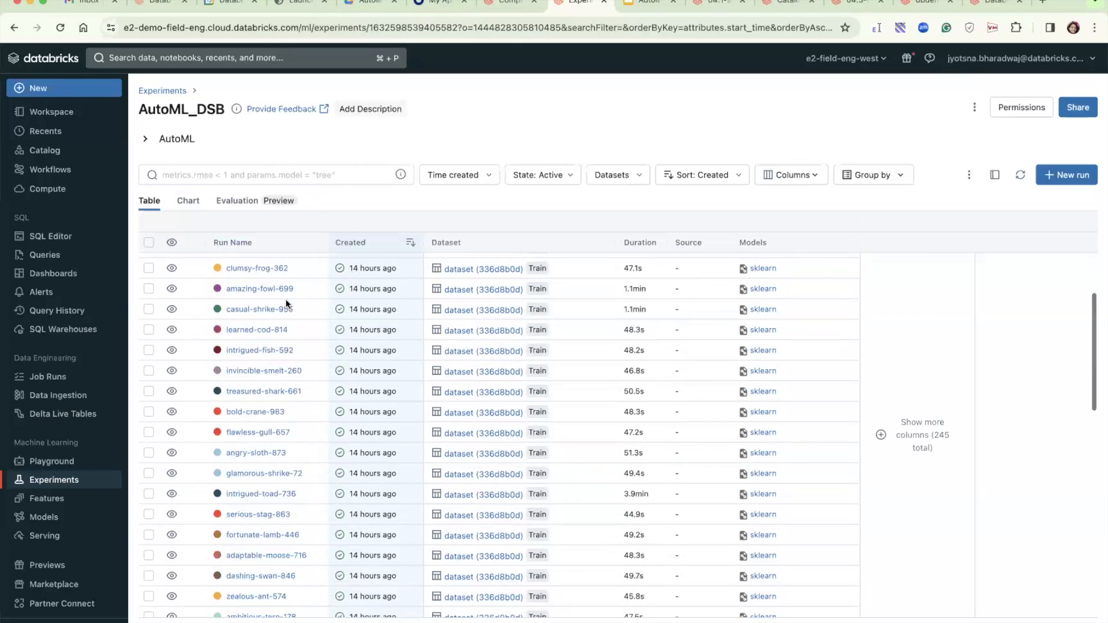
pyautogui.scroll(-3, 286, 305)
pyautogui.scroll(15, 286, 304)
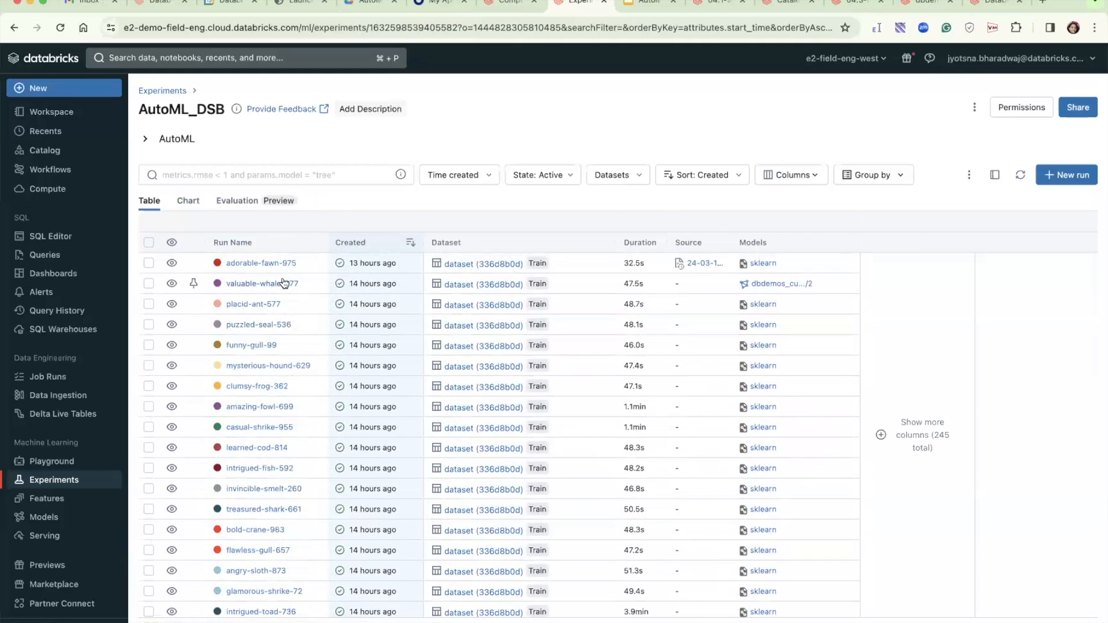
# Expand the AutoML overview again and add all the Metrics columns to the runs table.
pyautogui.click(145, 140)
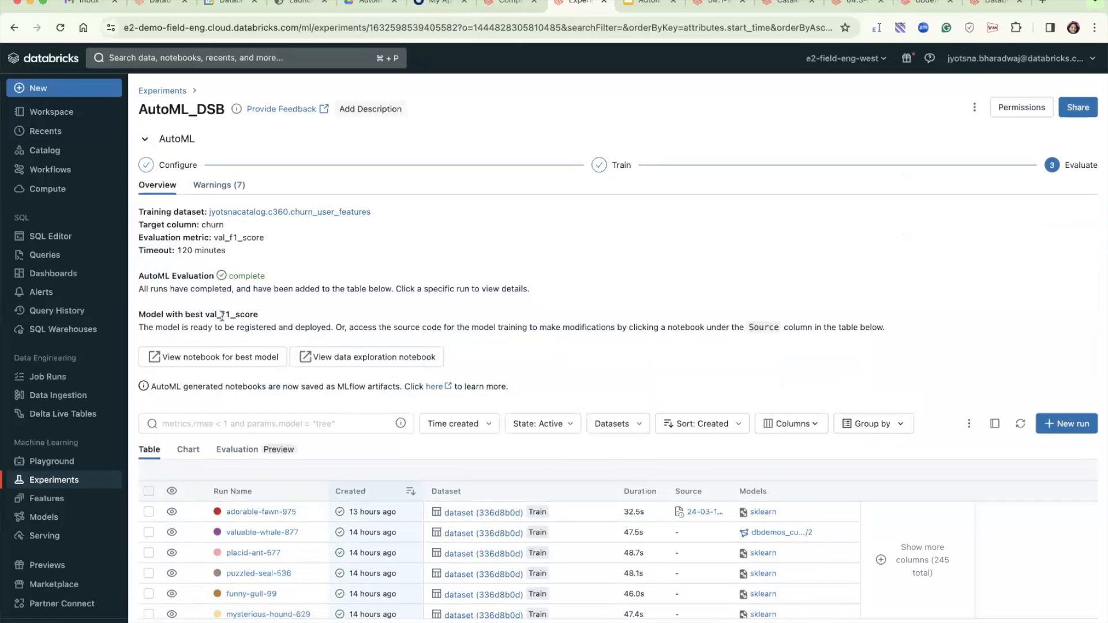
pyautogui.moveTo(223, 316); pyautogui.dragTo(269, 319)
pyautogui.click(800, 431)
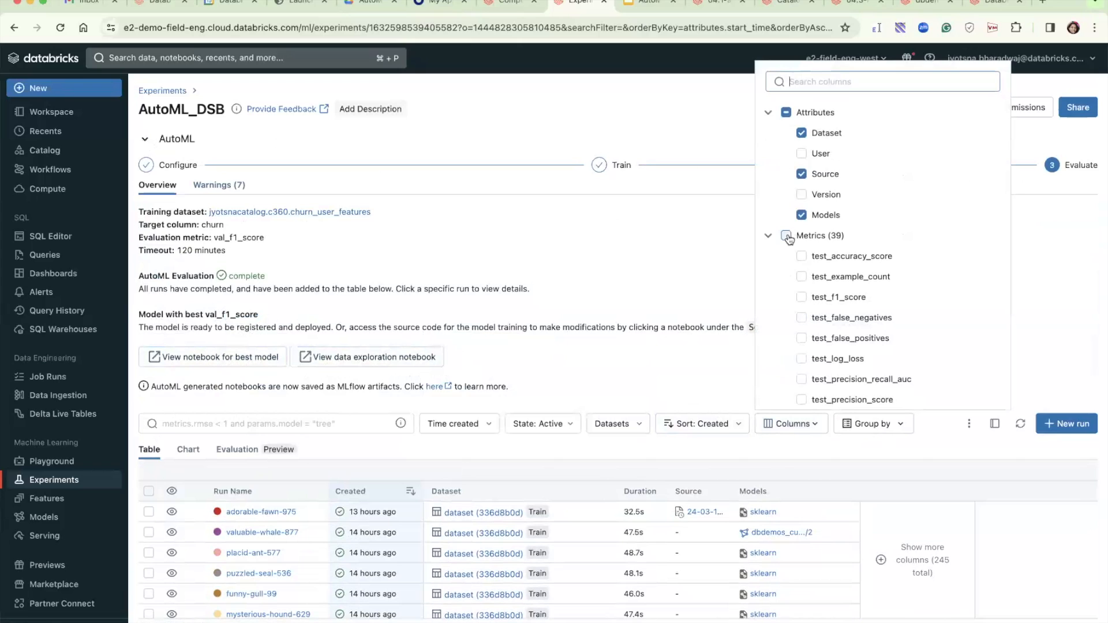
pyautogui.click(787, 236)
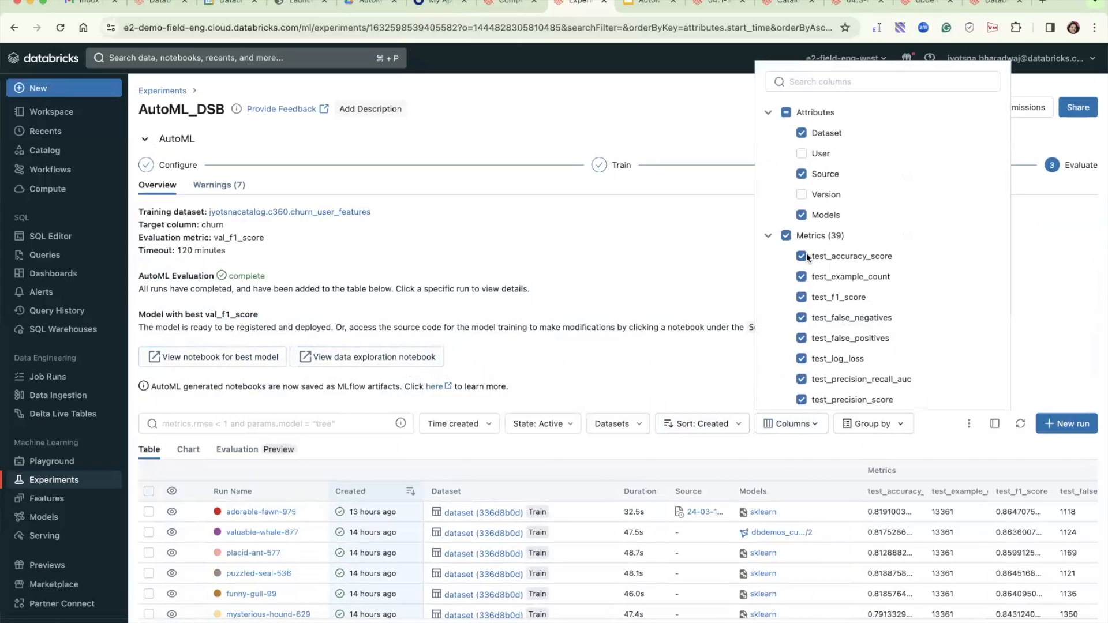
pyautogui.click(1037, 342)
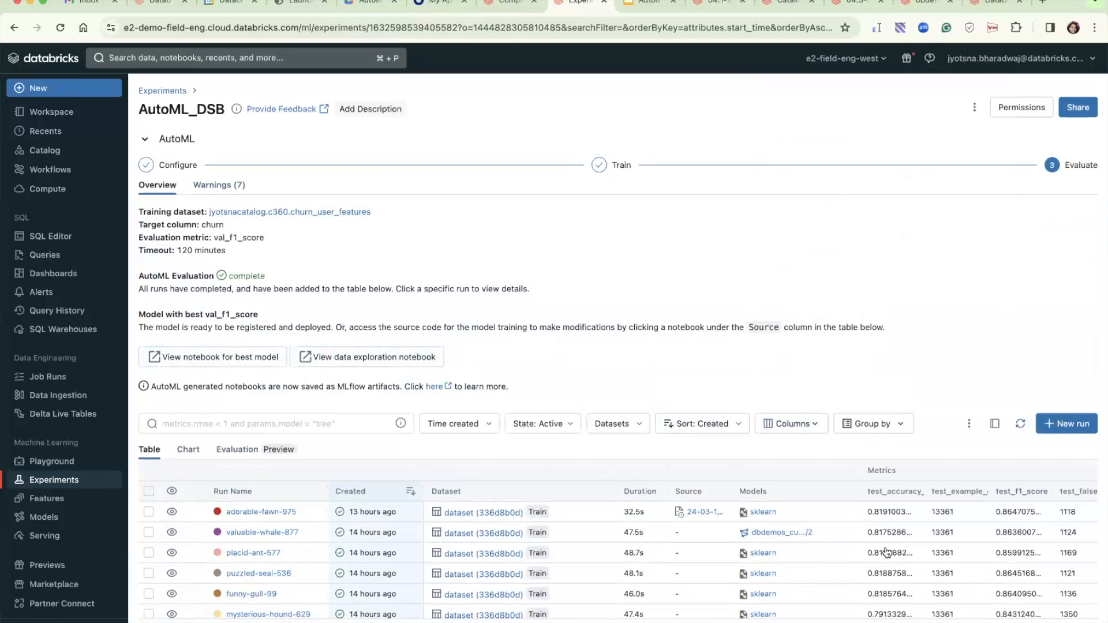
# Examine the test, training and validation metric columns across the experiment's runs.
pyautogui.hscroll(5, 887, 552)
pyautogui.hscroll(5, 887, 552)
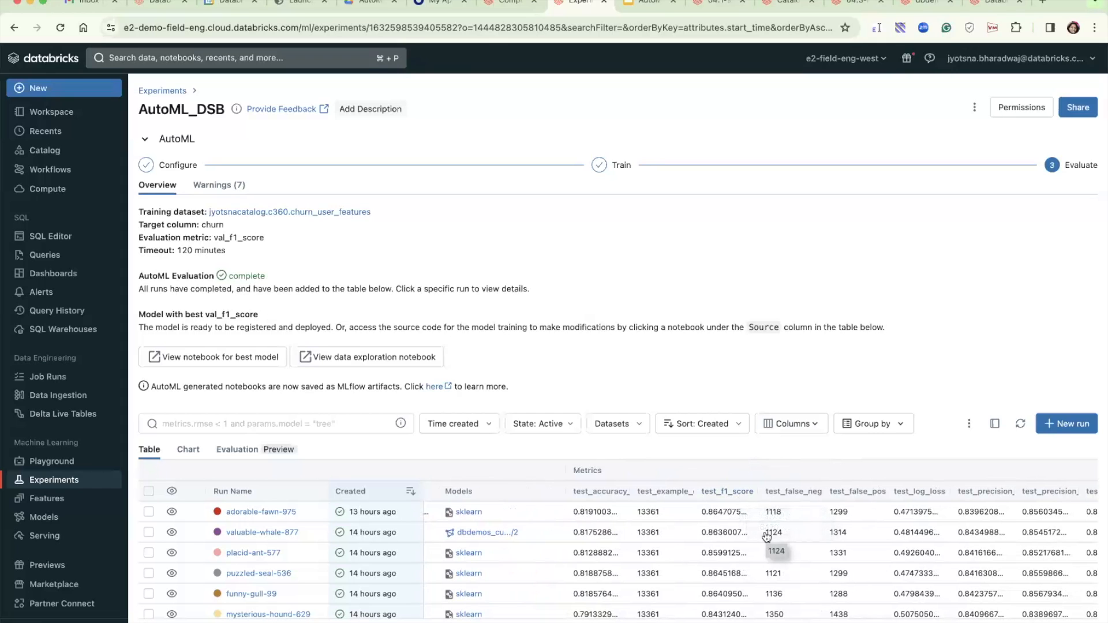
pyautogui.hscroll(1, 767, 537)
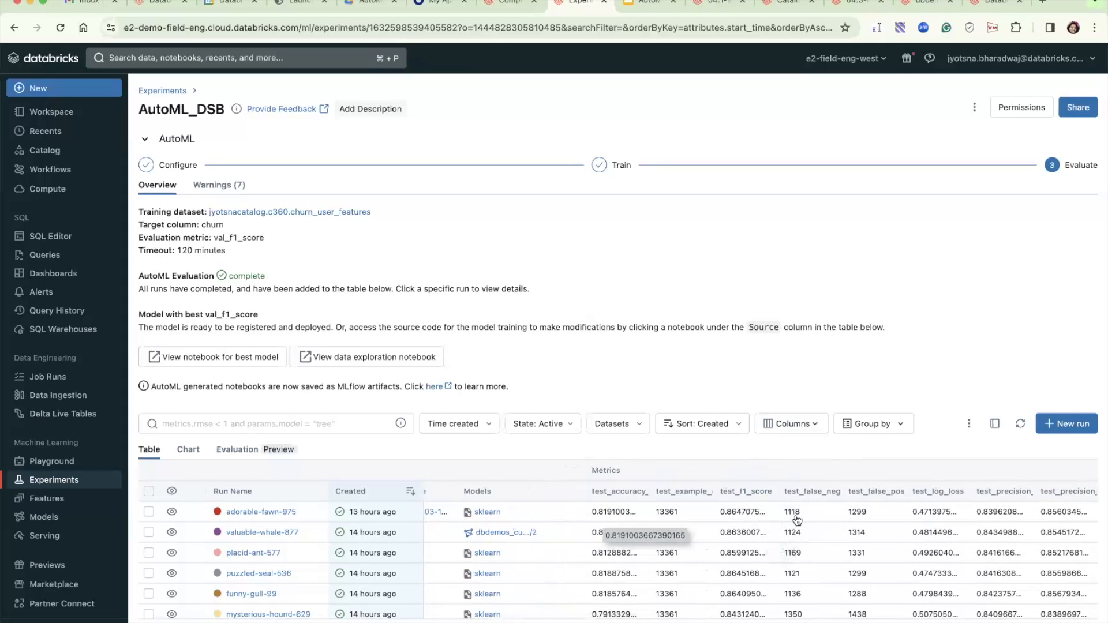
pyautogui.hscroll(5, 797, 521)
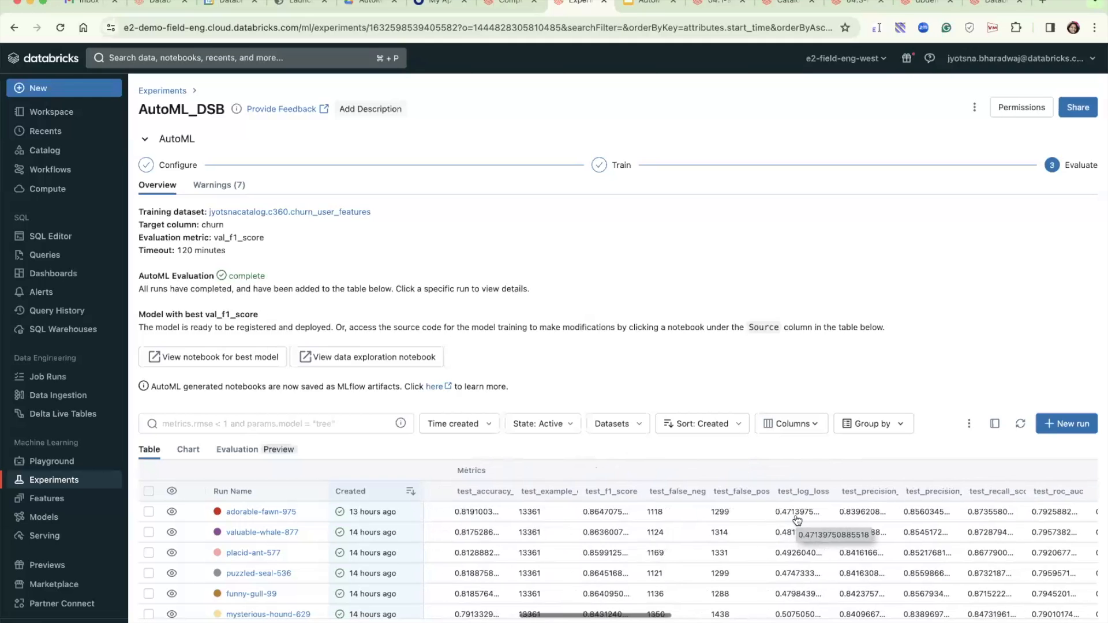
pyautogui.hscroll(13, 797, 520)
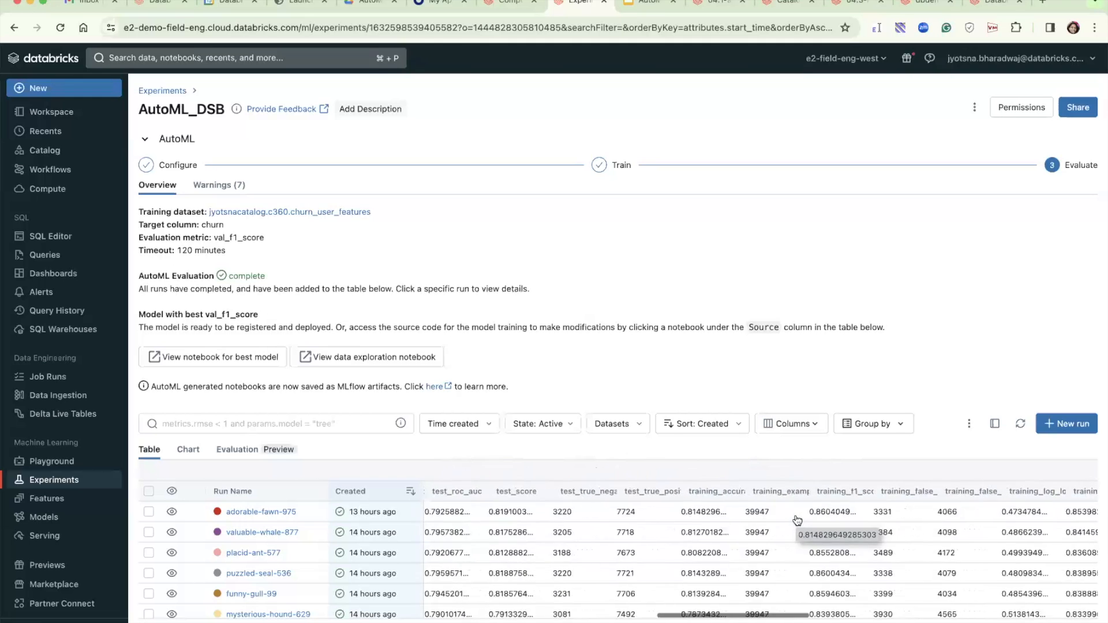
pyautogui.hscroll(9, 797, 520)
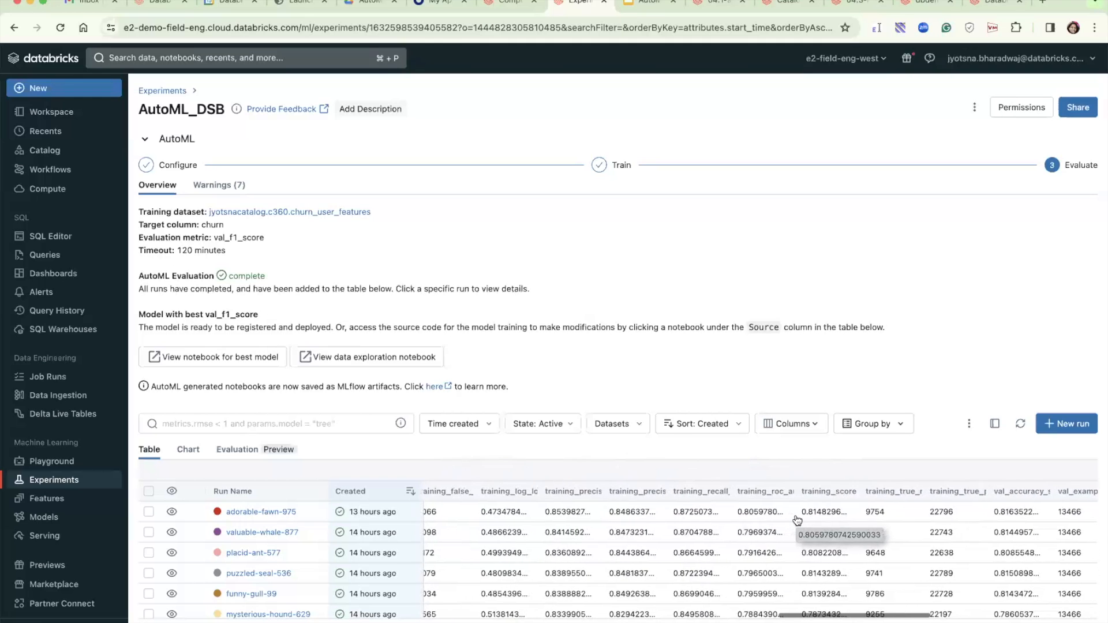
pyautogui.hscroll(4, 797, 521)
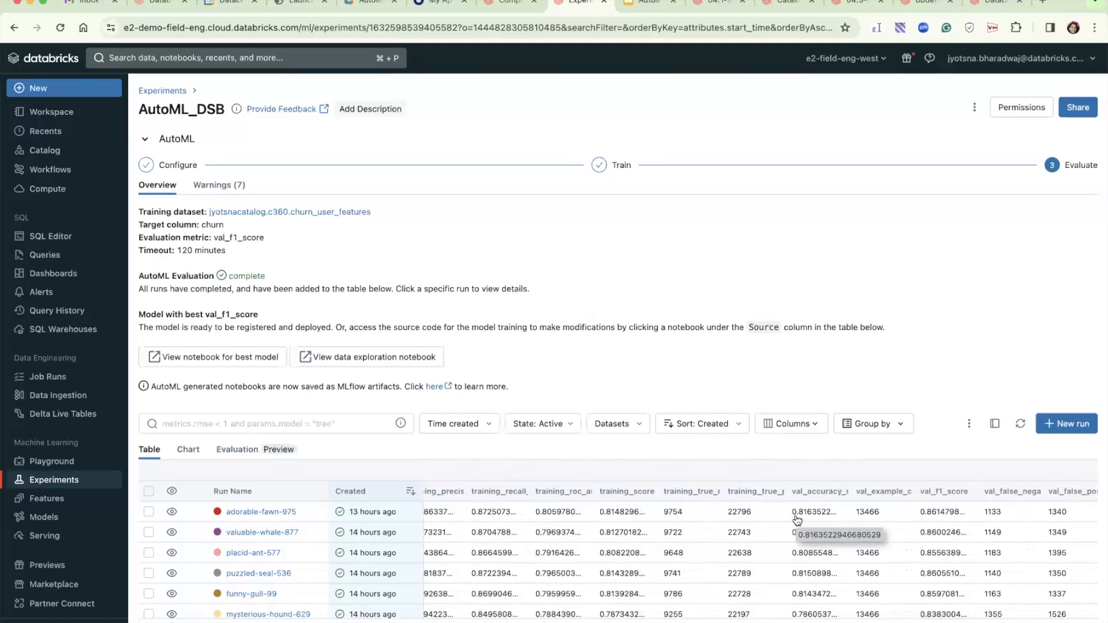
# Review the remaining validation metric columns and show the runs' metrics as charts with the AutoML overview collapsed.
pyautogui.hscroll(6, 797, 521)
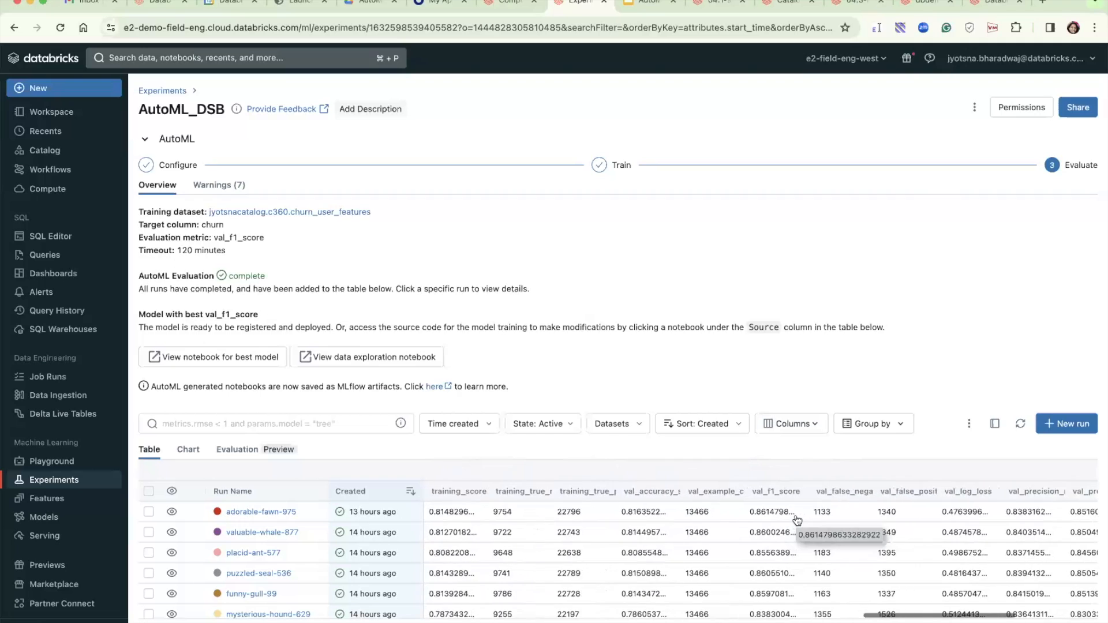
pyautogui.hscroll(-8, 797, 521)
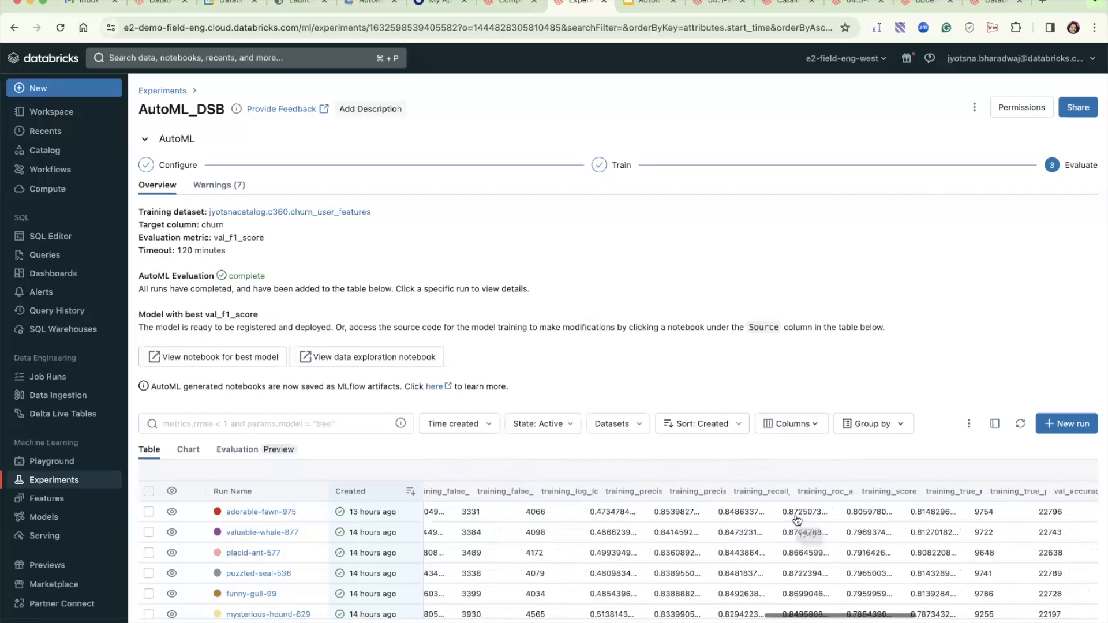
pyautogui.hscroll(-6, 797, 520)
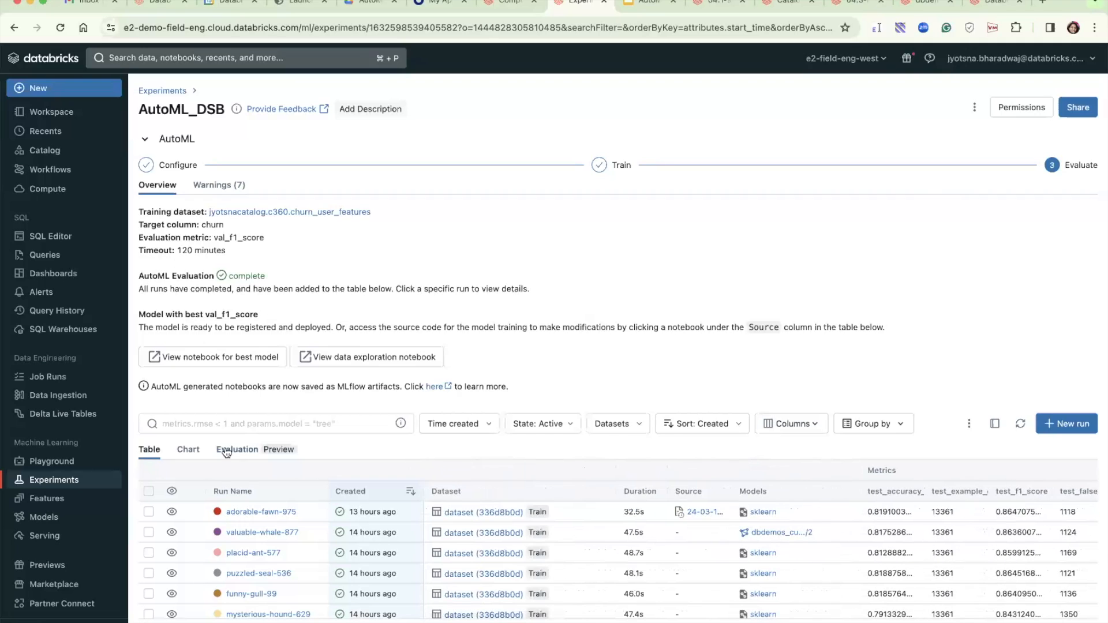
pyautogui.click(187, 450)
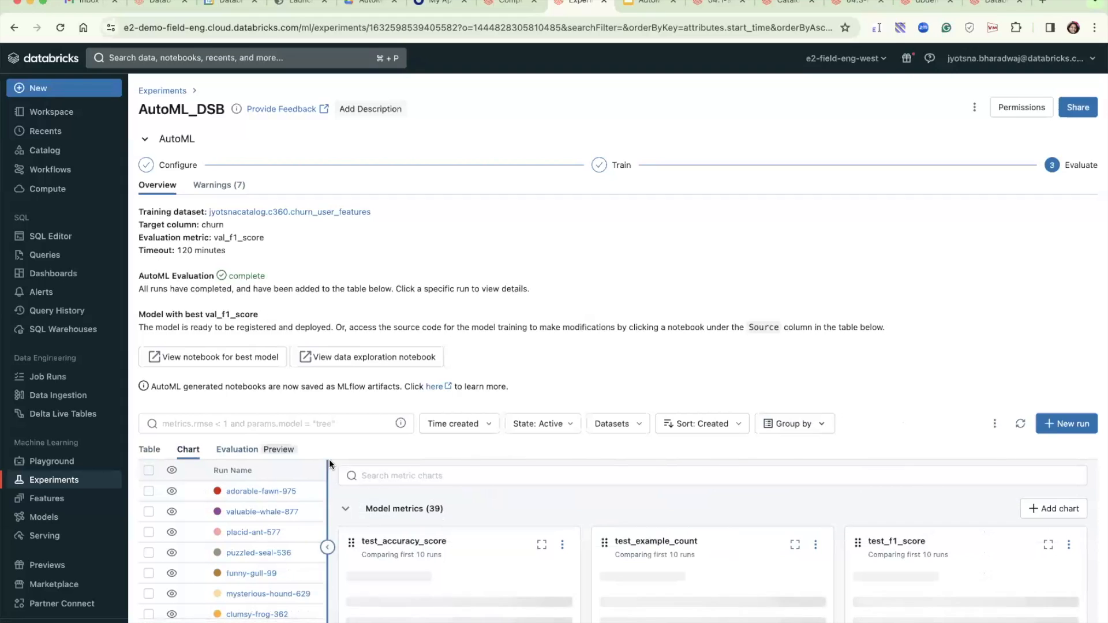
pyautogui.click(146, 140)
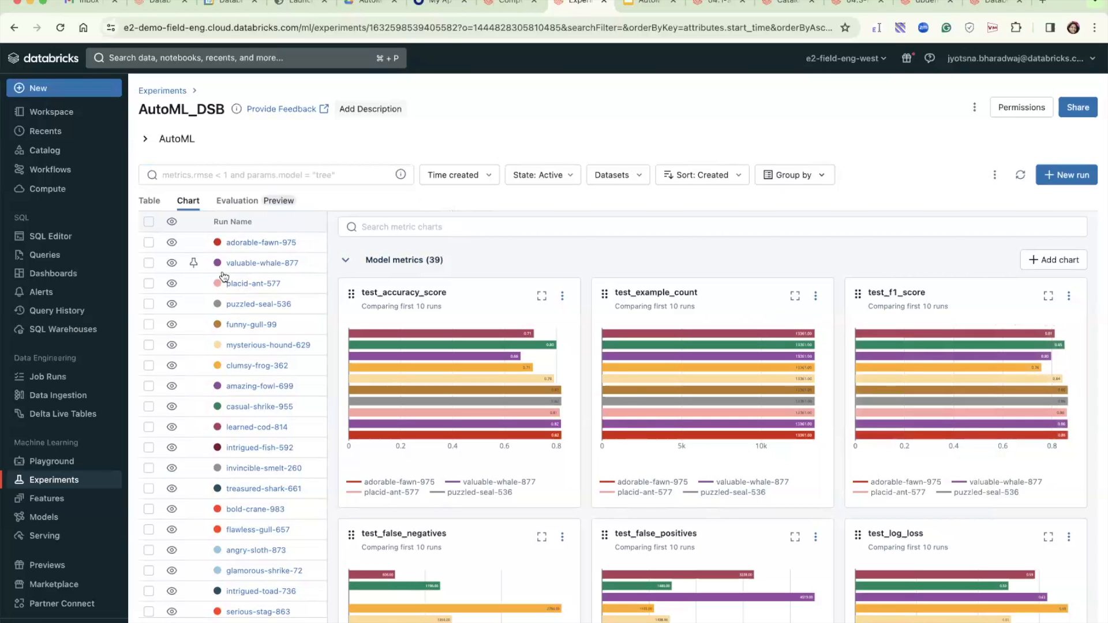
# Check the run selection options and the chart types that can be added to the model metrics.
pyautogui.click(149, 244)
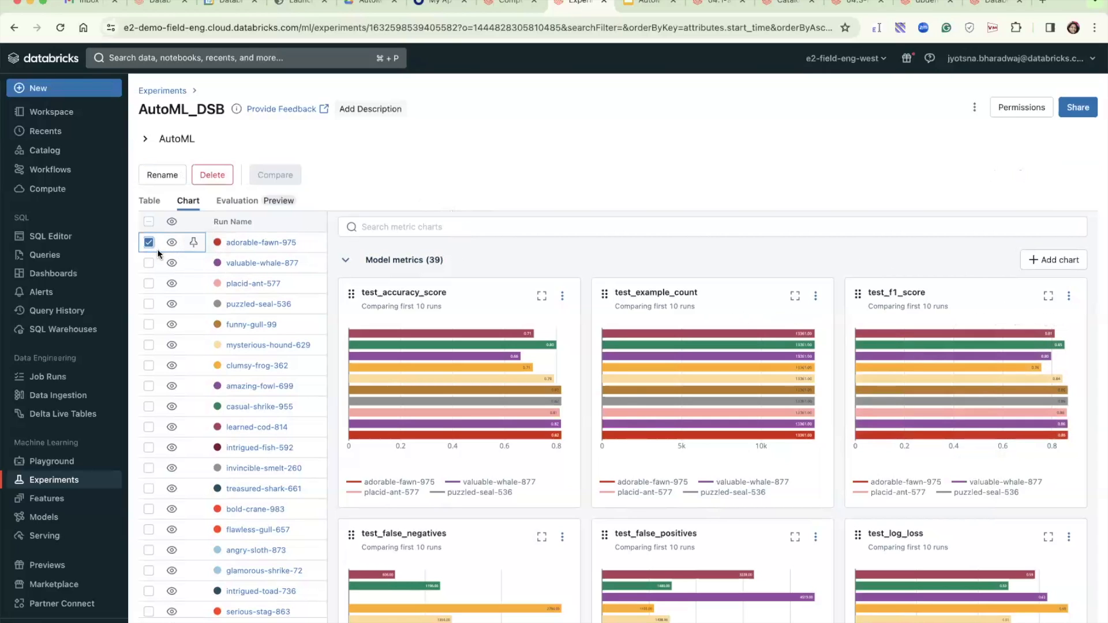
pyautogui.click(147, 242)
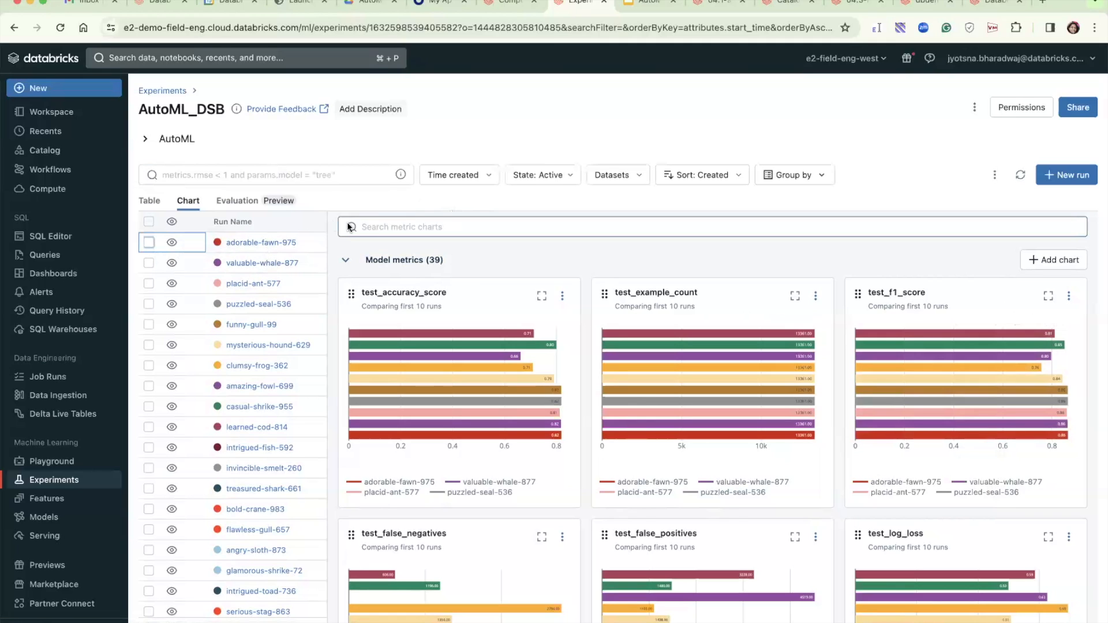
pyautogui.click(1040, 259)
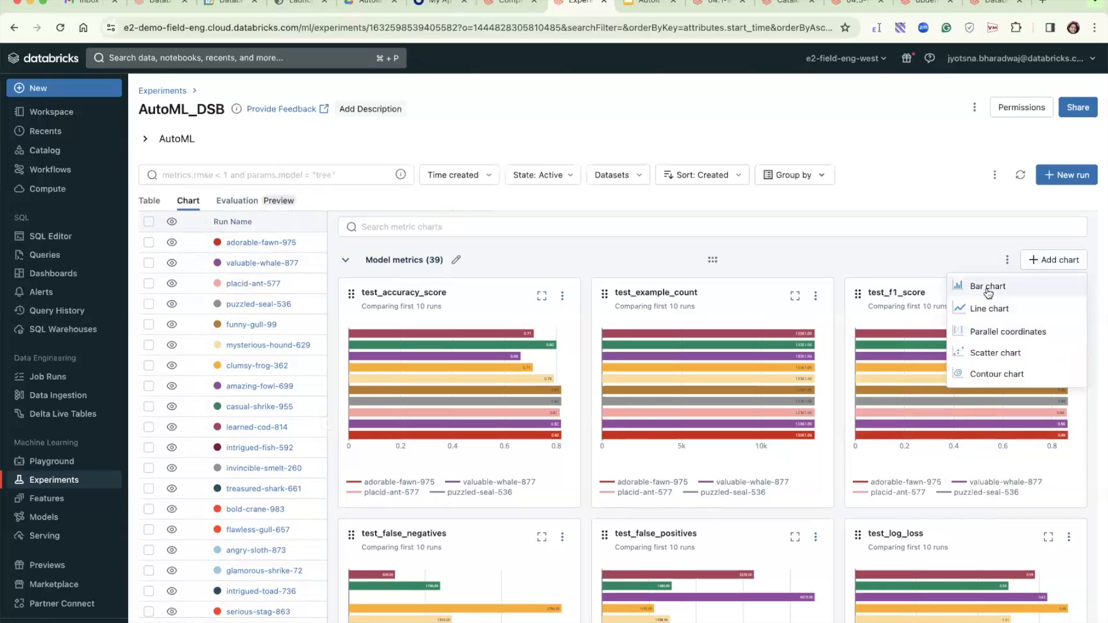
pyautogui.click(902, 192)
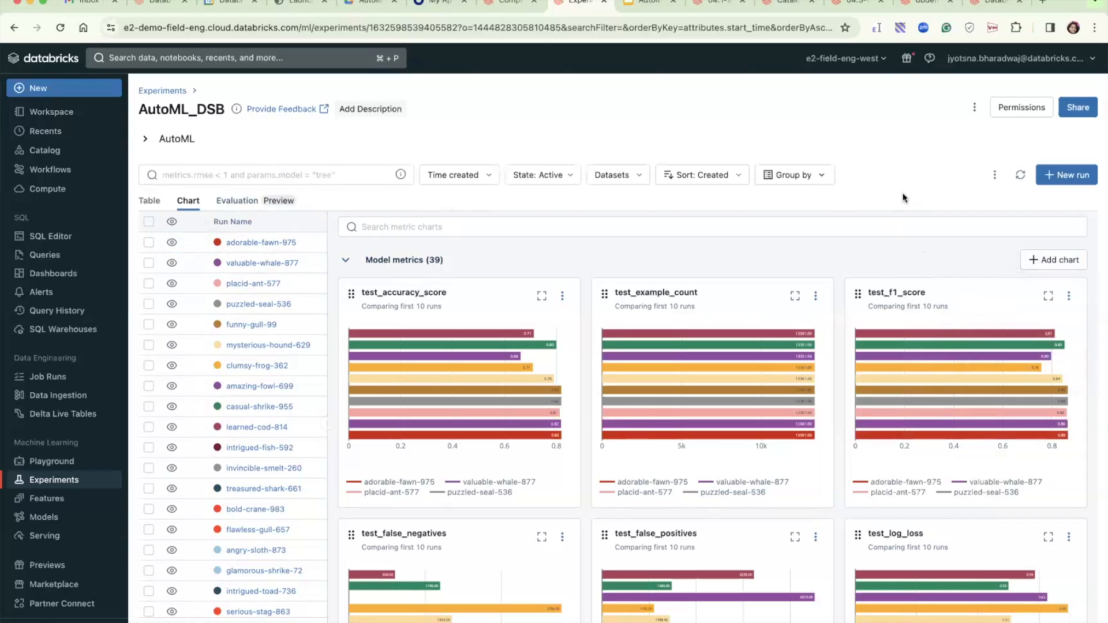
# Return to the runs table and open the adorable-fawn-975 run to review its details and metrics.
pyautogui.click(236, 205)
pyautogui.click(190, 203)
pyautogui.click(154, 202)
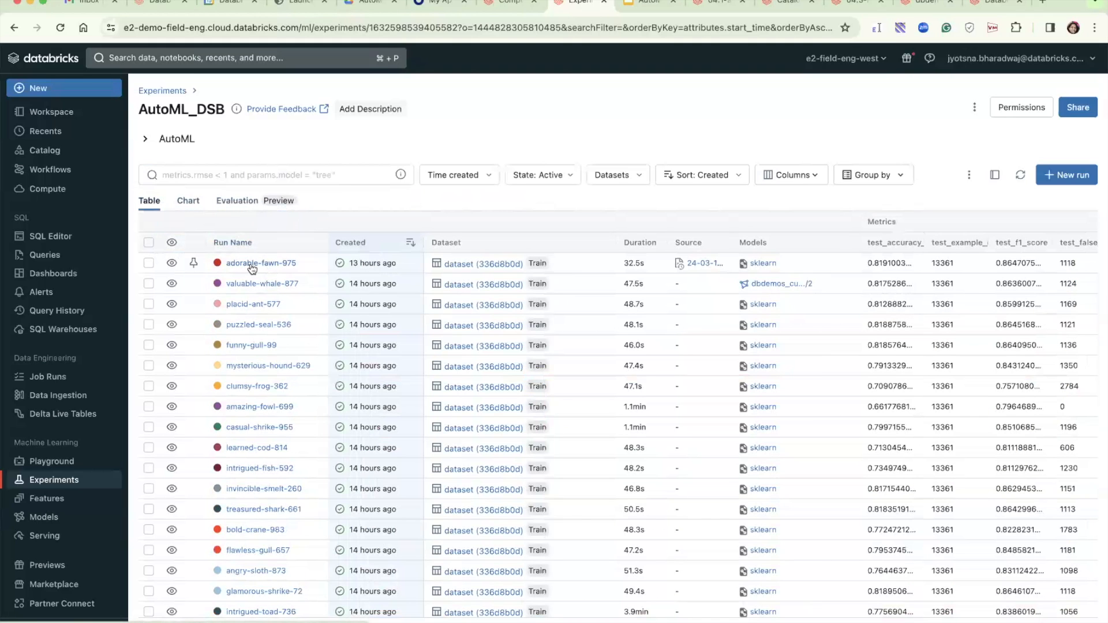
pyautogui.click(252, 265)
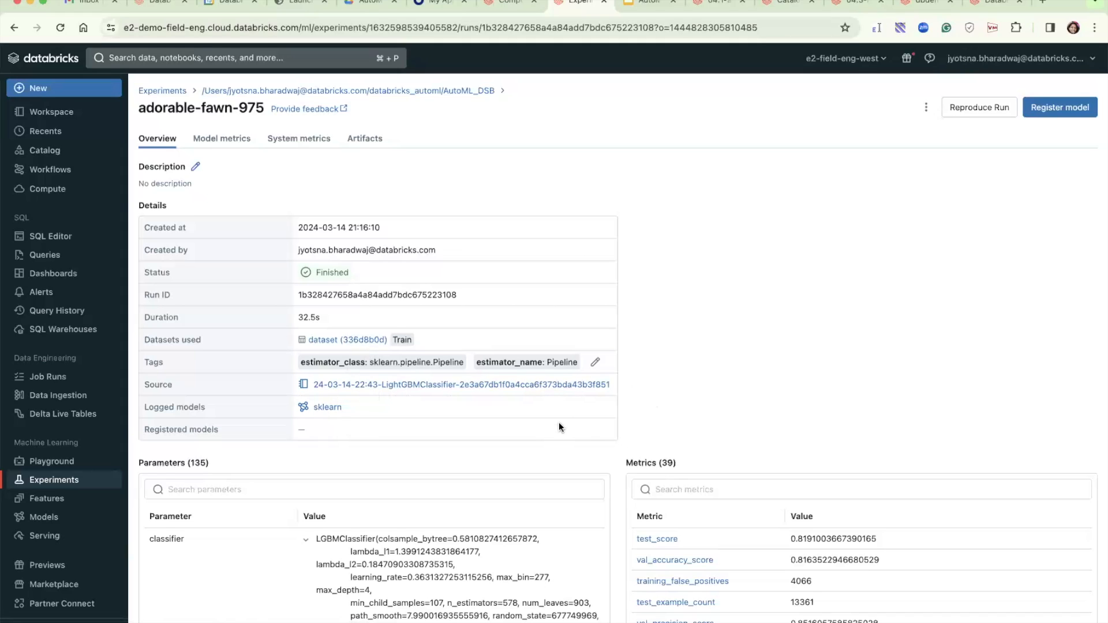
pyautogui.scroll(-1, 895, 554)
pyautogui.scroll(-4, 896, 553)
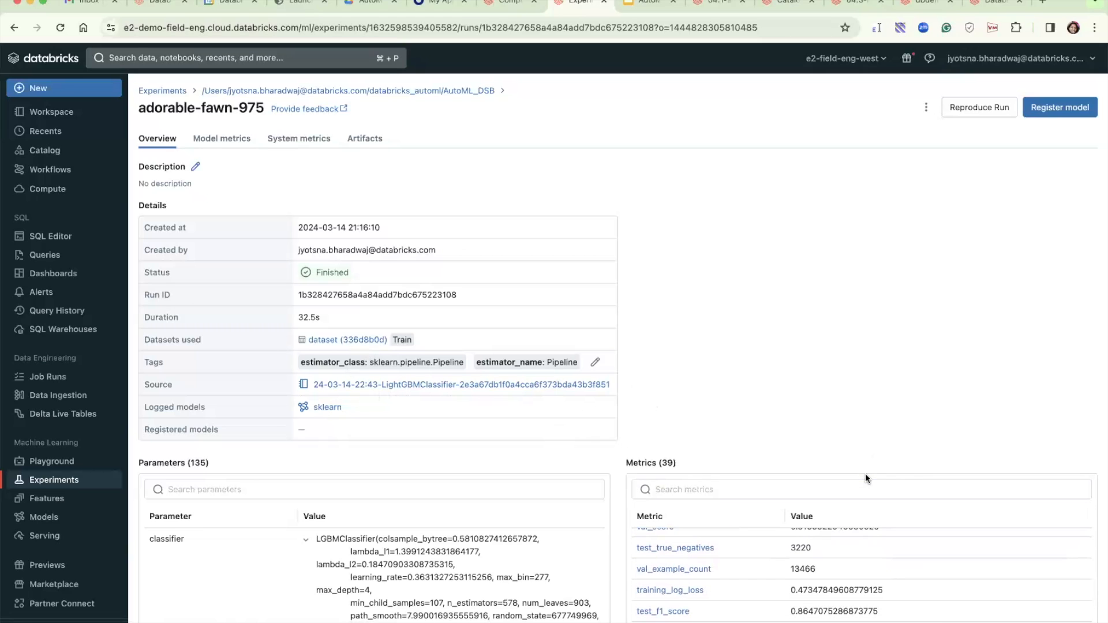
pyautogui.press('super+a')
pyautogui.click(740, 434)
# Open the run's artifacts and view its test and training confusion matrices, test lift curve and precision-recall plots.
pyautogui.click(365, 141)
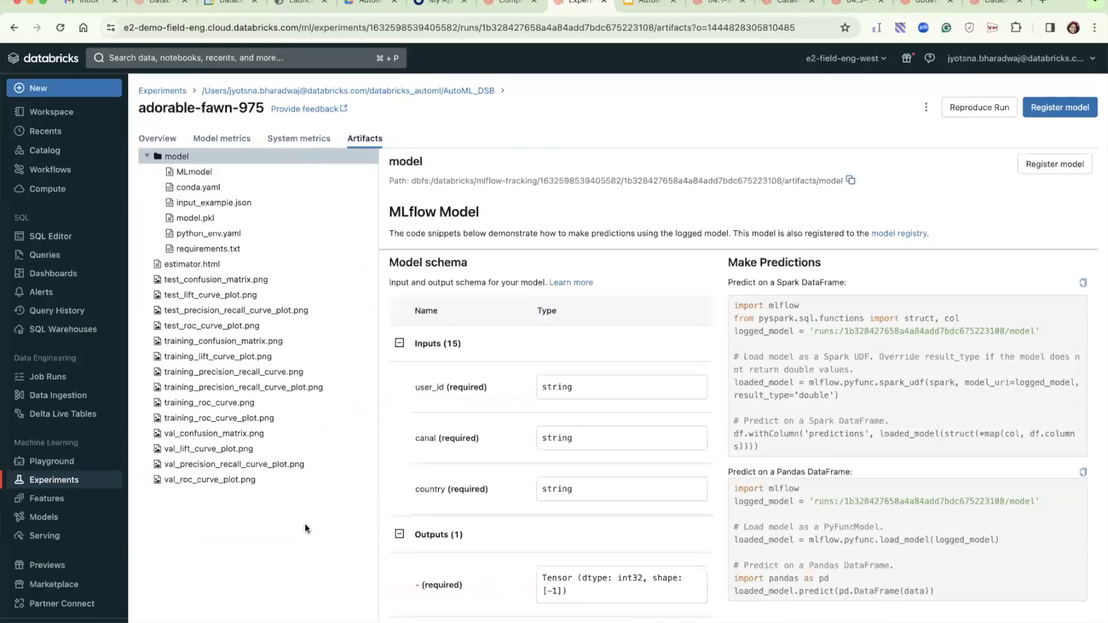
pyautogui.click(214, 281)
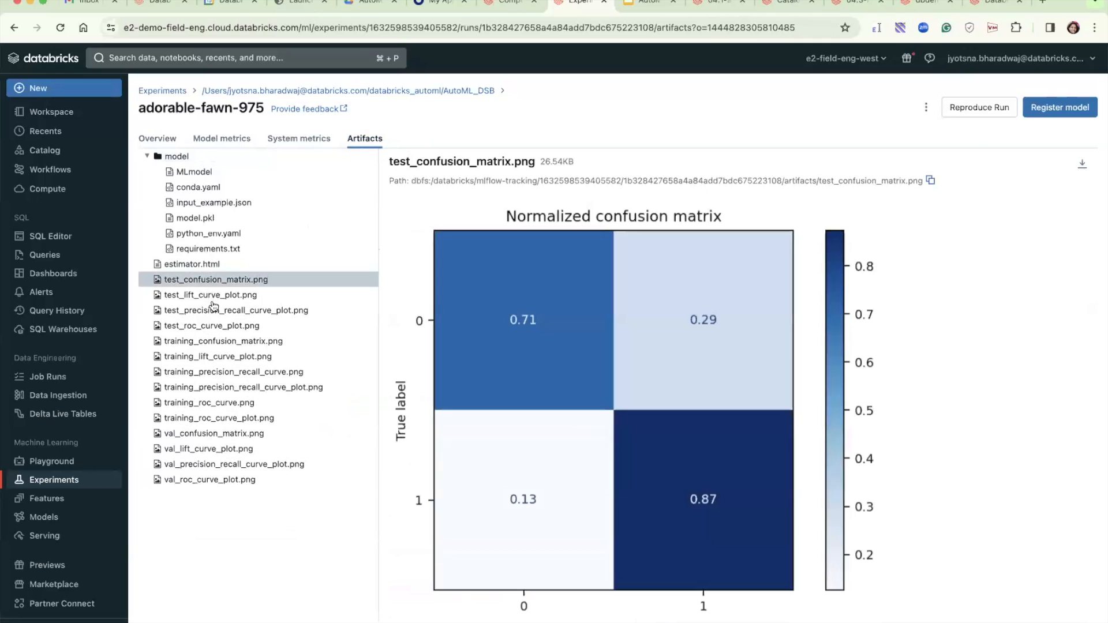
pyautogui.click(214, 296)
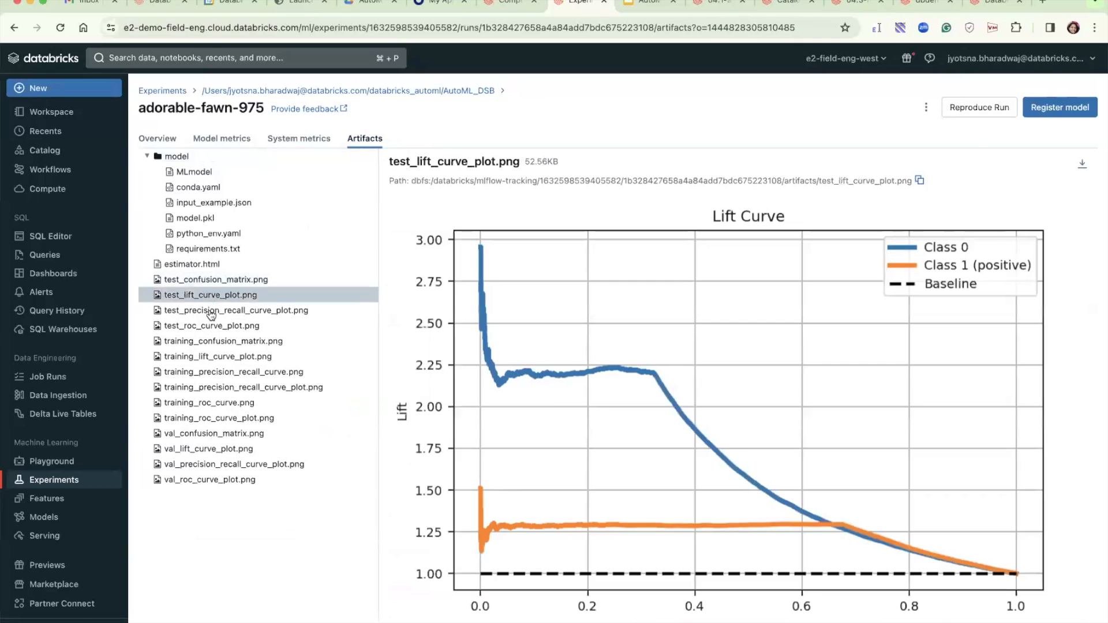
pyautogui.click(213, 310)
pyautogui.click(212, 343)
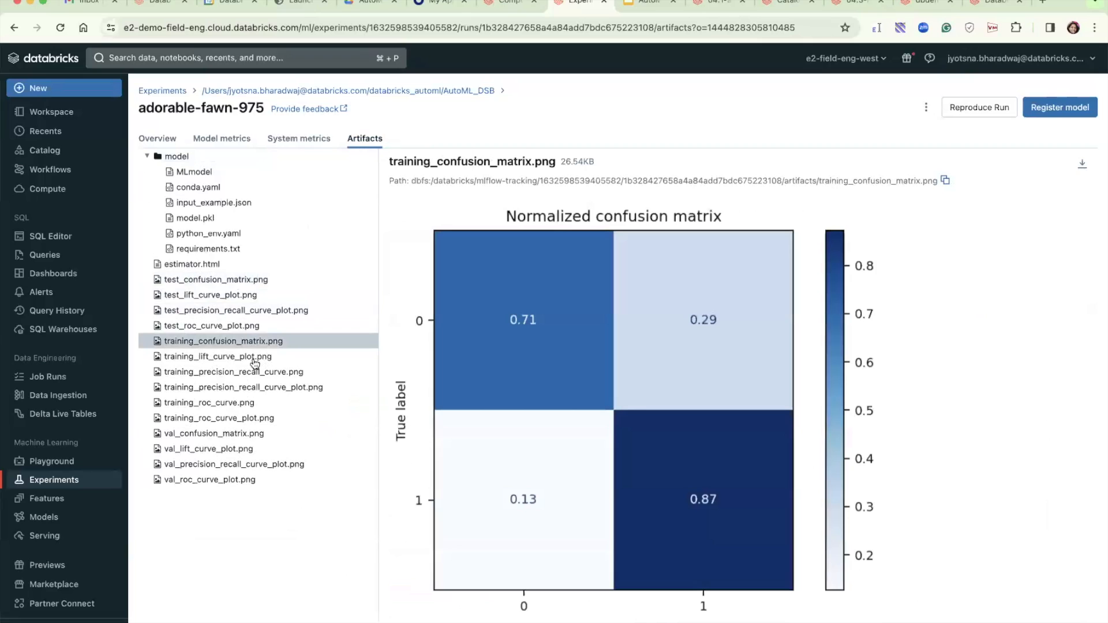
pyautogui.click(253, 373)
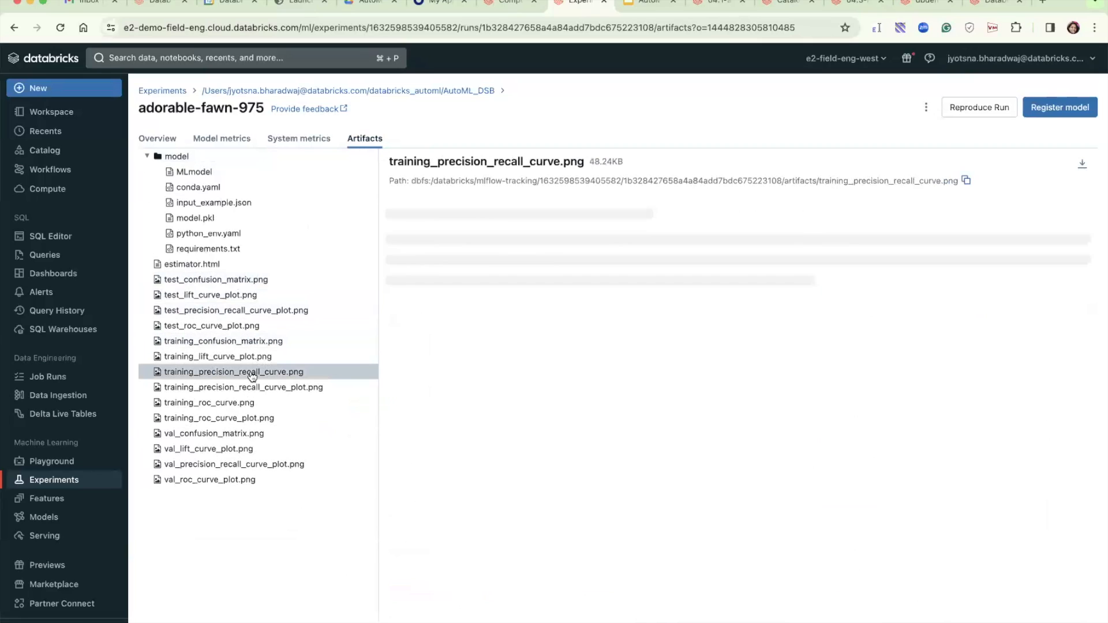
pyautogui.click(278, 388)
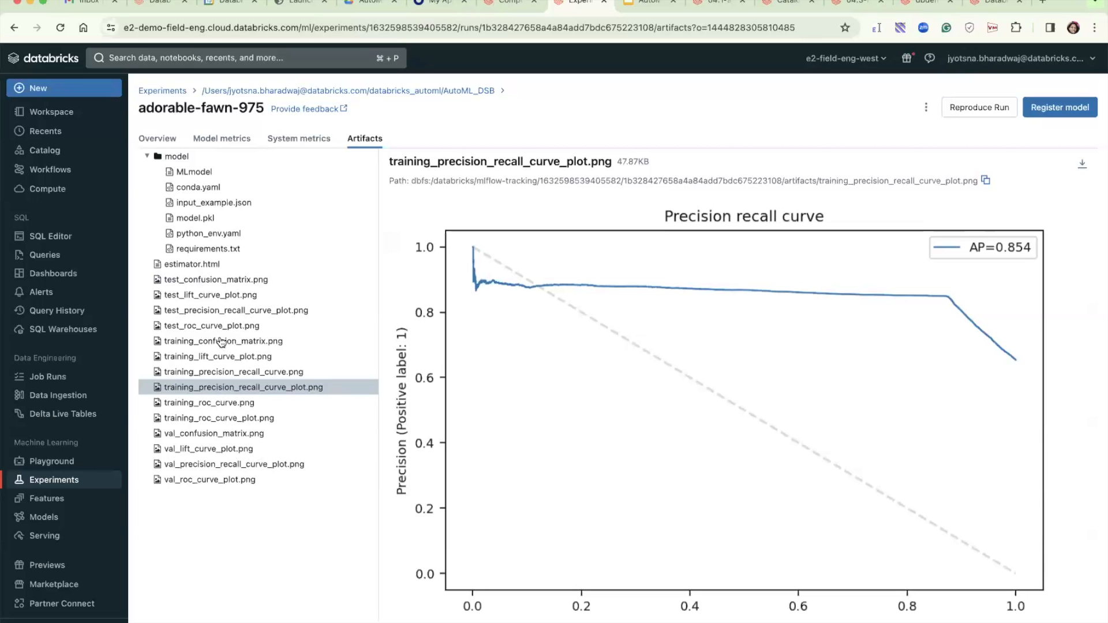
# Inspect the logged model's MLmodel and conda.yaml files and go back to the run's overview.
pyautogui.click(209, 176)
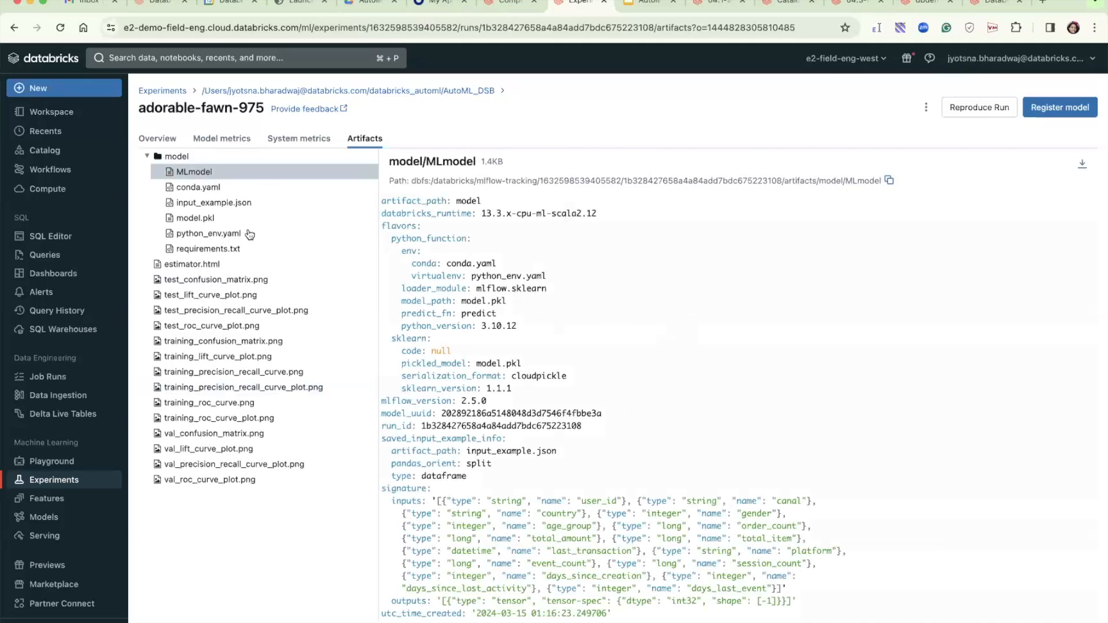
pyautogui.click(225, 193)
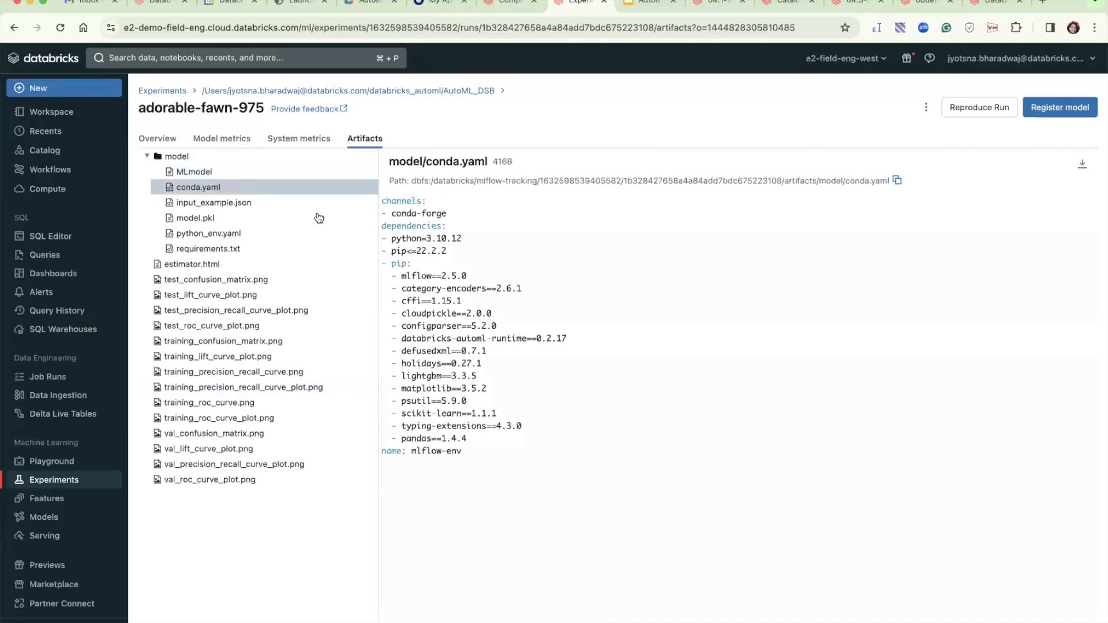
pyautogui.click(163, 142)
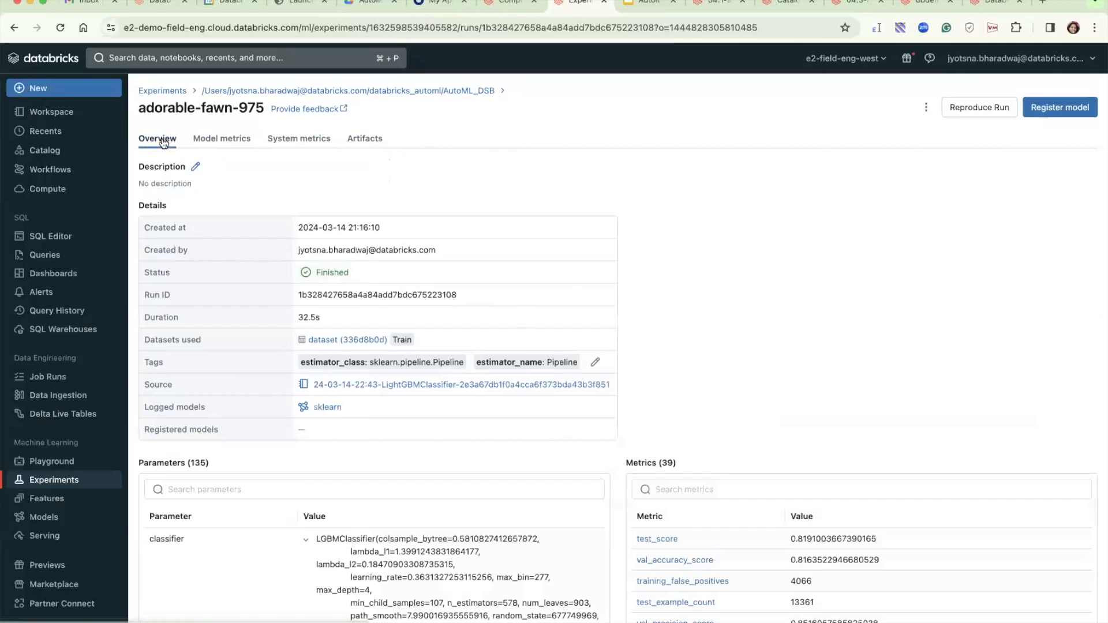
# Return to the AutoML_DSB experiment and open its data exploration notebook to review the profiling code and report overview.
pyautogui.click(465, 96)
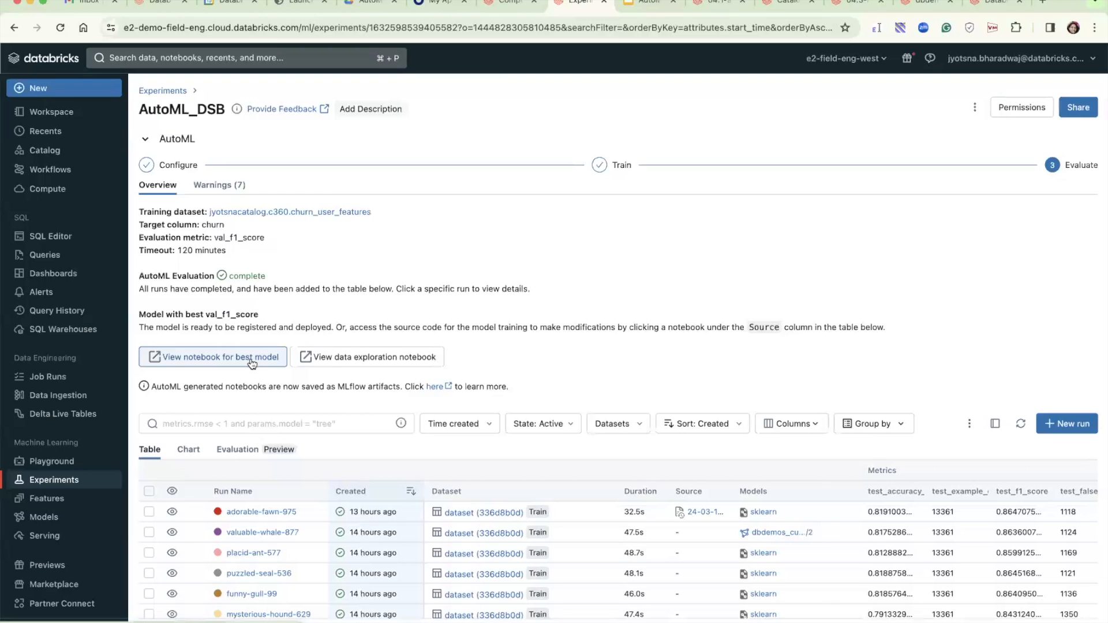
pyautogui.click(337, 364)
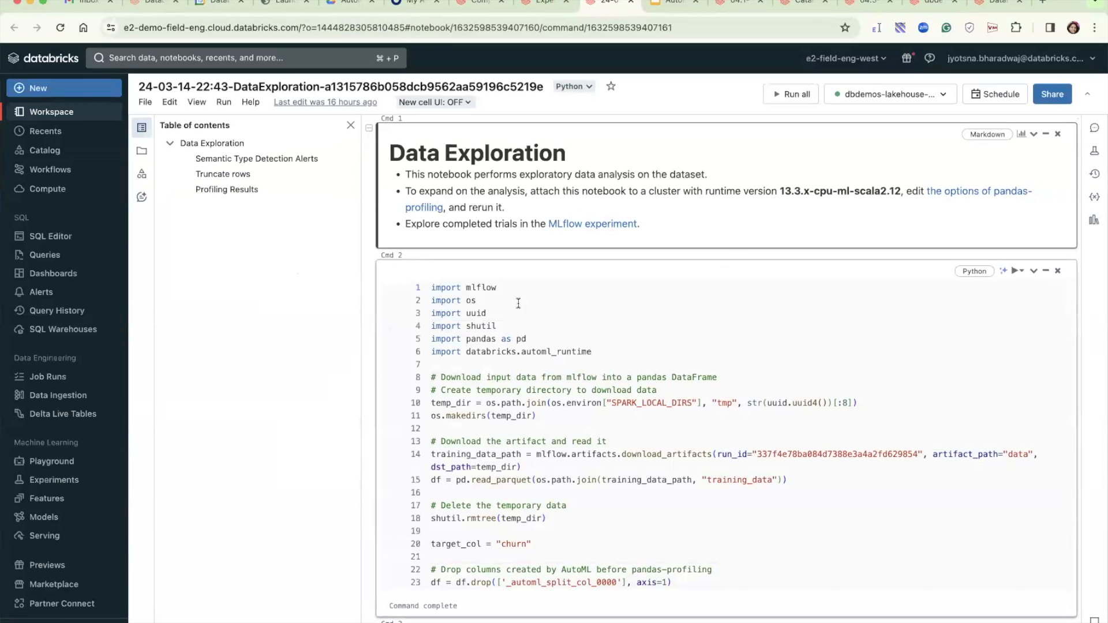
pyautogui.scroll(-10, 613, 333)
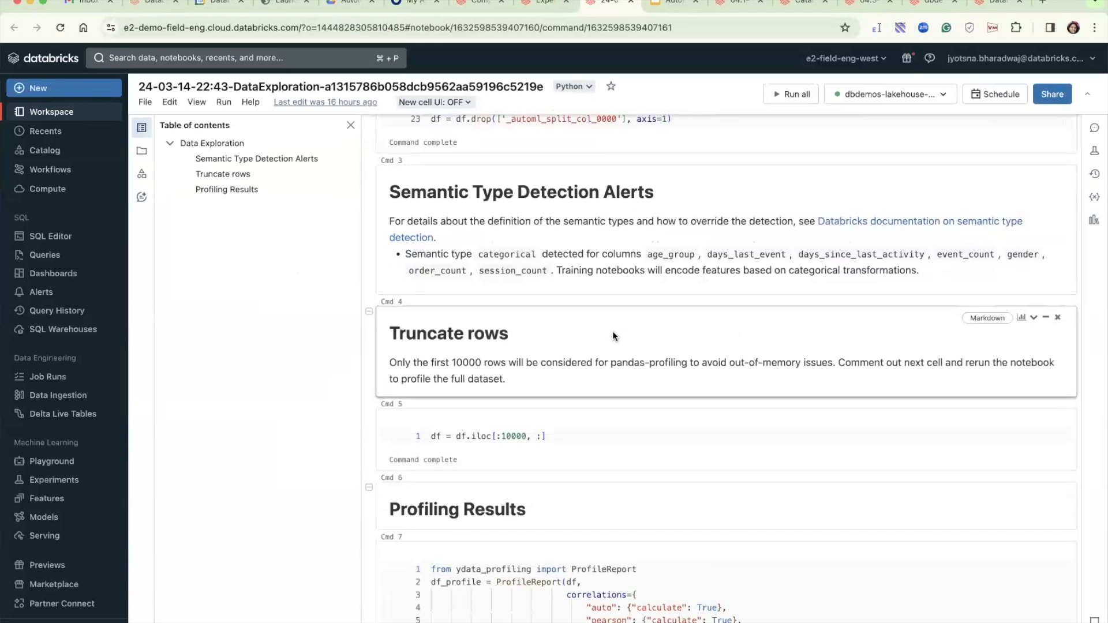
pyautogui.scroll(-3, 614, 336)
pyautogui.scroll(-10, 613, 336)
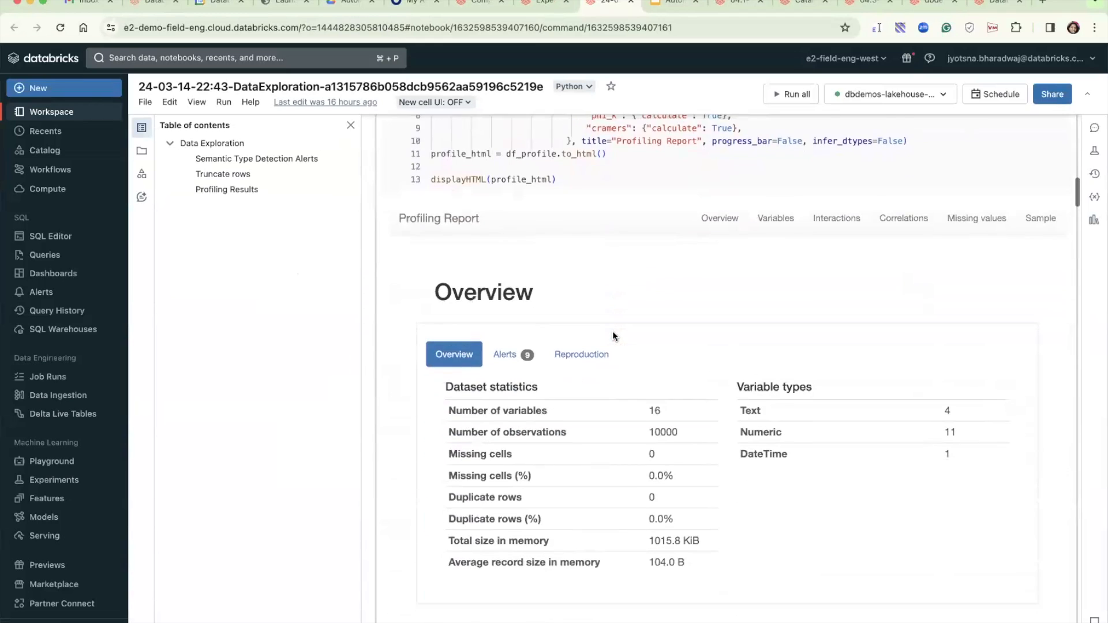
pyautogui.scroll(5, 612, 336)
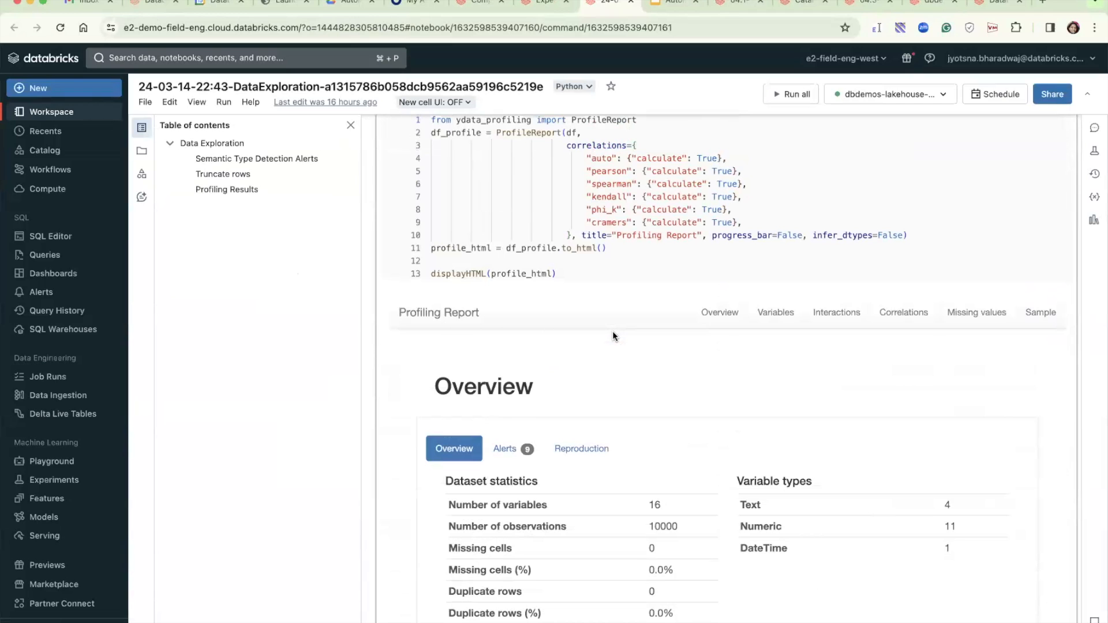
pyautogui.scroll(-2, 613, 336)
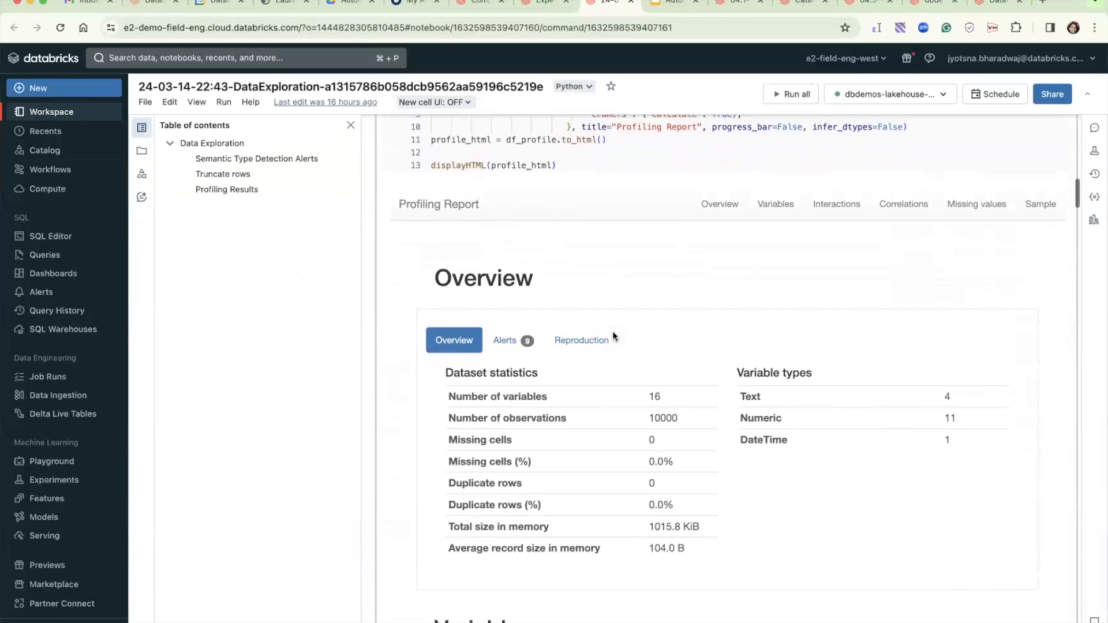
pyautogui.scroll(2, 613, 335)
pyautogui.scroll(3, 612, 330)
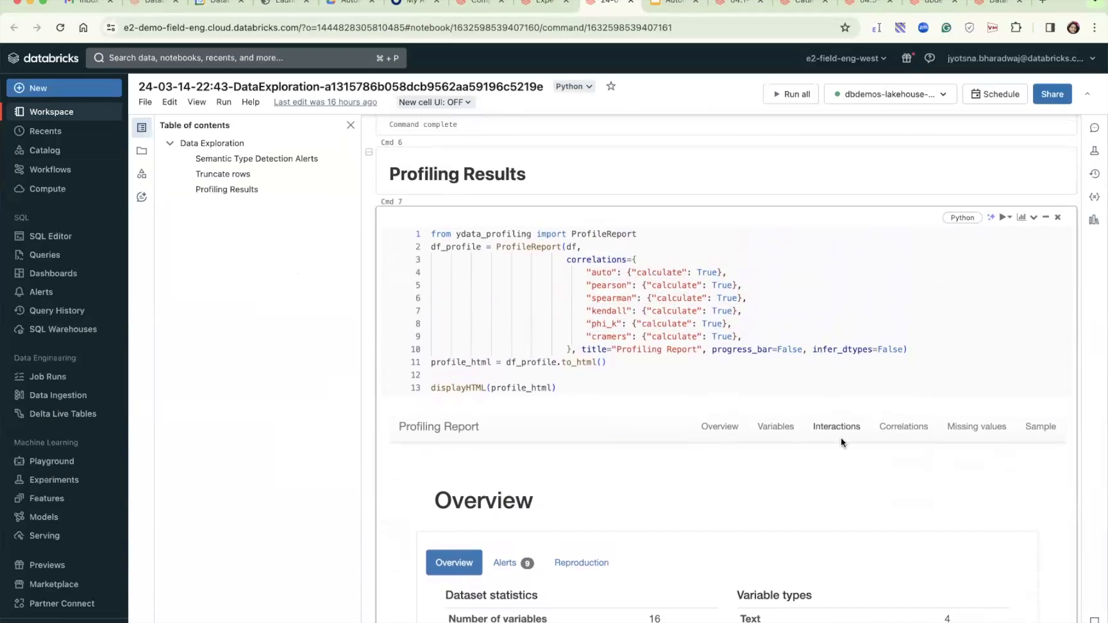
# Examine the per-variable statistics and distributions in the profiling report, from user_id through gender, age_group and order_count.
pyautogui.scroll(-5, 753, 439)
pyautogui.scroll(-8, 765, 429)
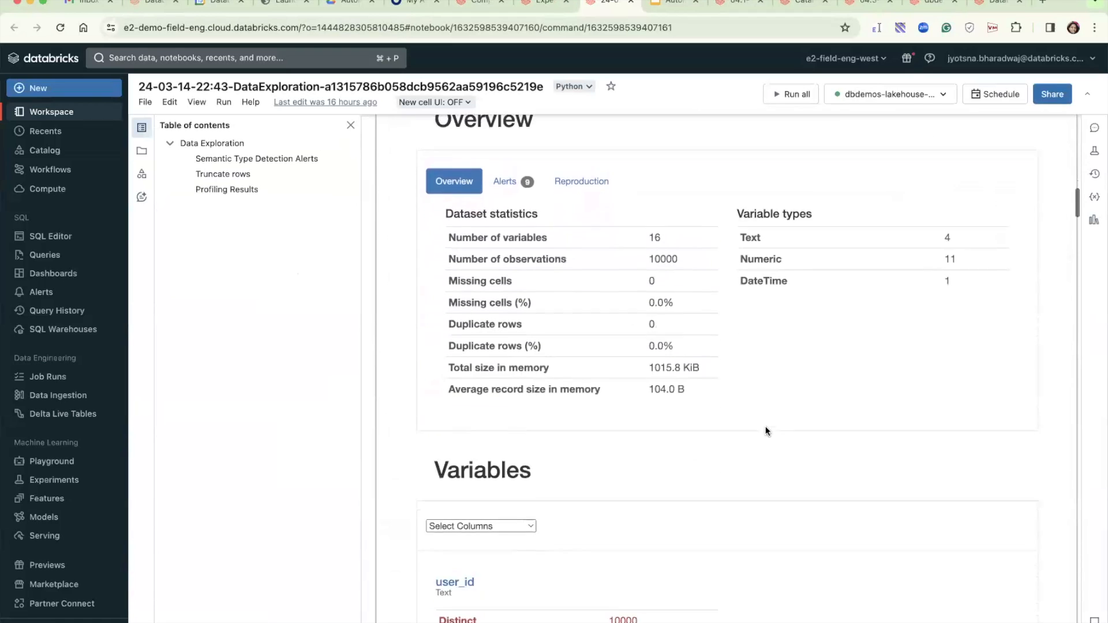
pyautogui.scroll(-3, 766, 428)
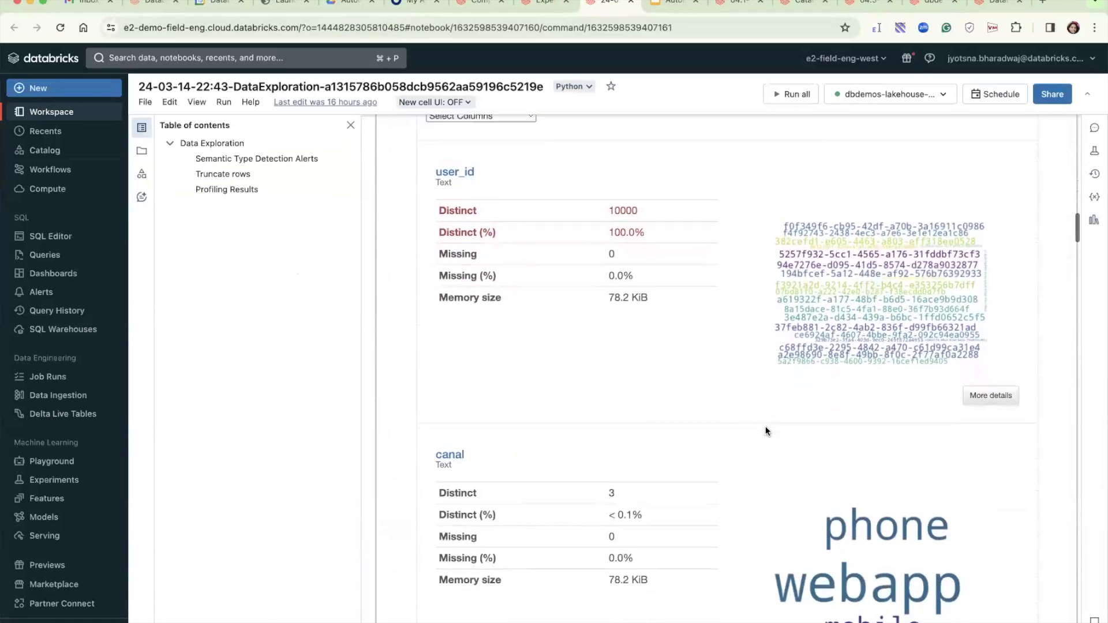
pyautogui.scroll(-12, 765, 430)
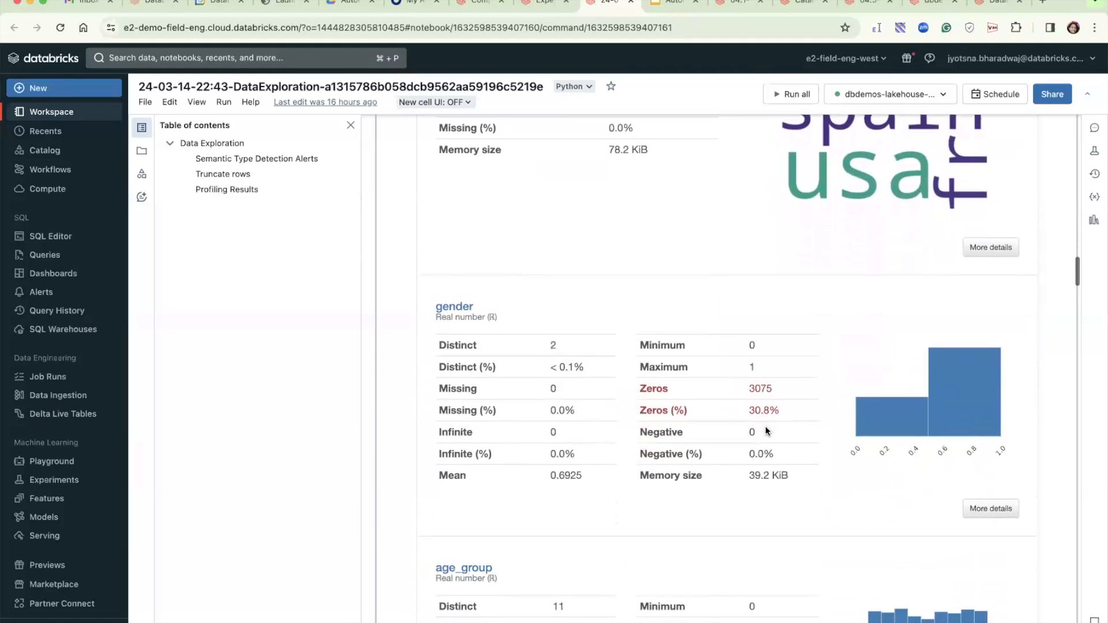
pyautogui.scroll(-3, 765, 427)
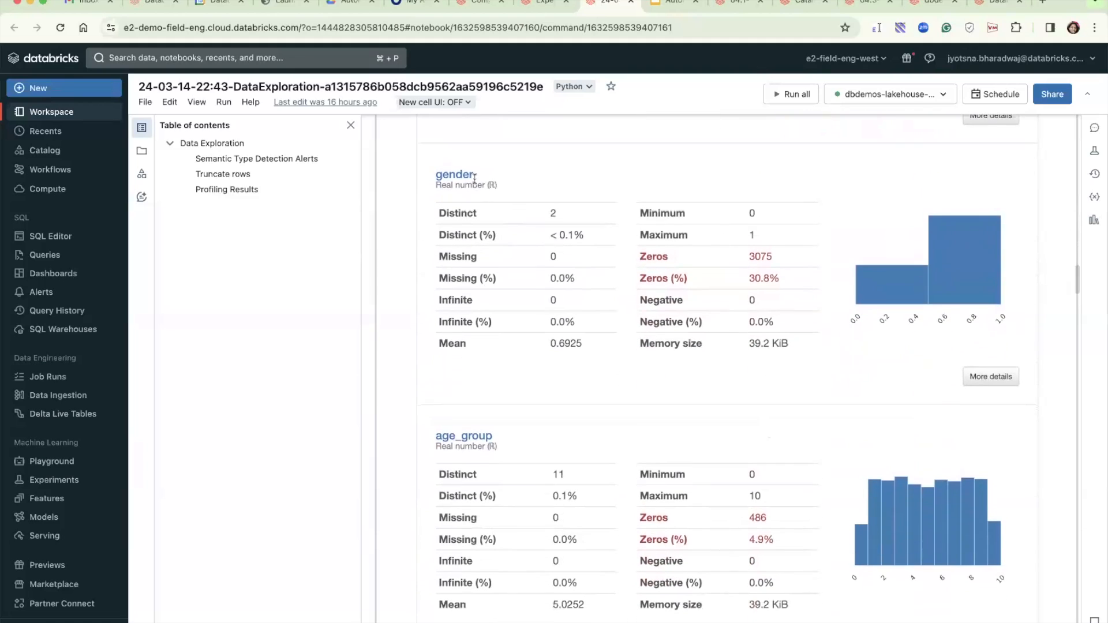
pyautogui.scroll(-8, 767, 352)
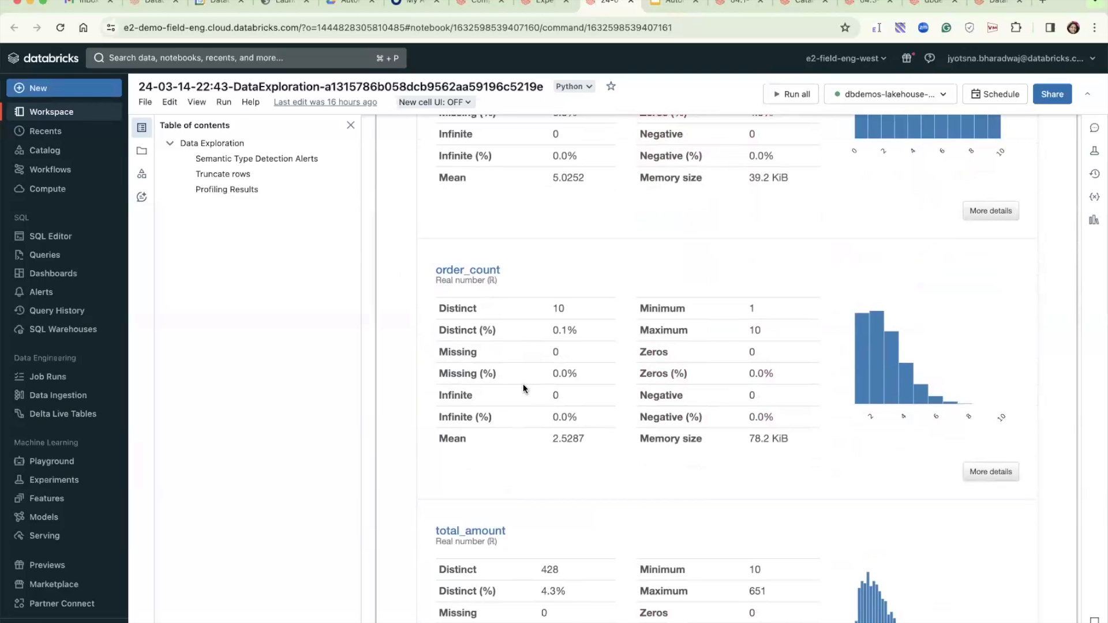
pyautogui.scroll(2, 528, 388)
pyautogui.scroll(2, 547, 428)
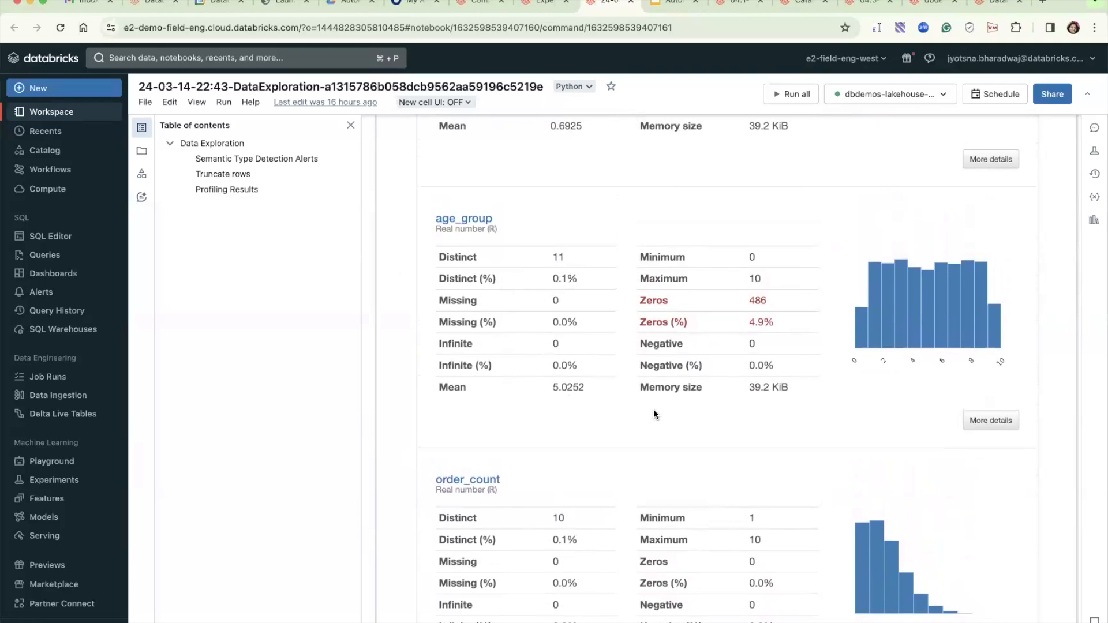
pyautogui.scroll(1, 600, 393)
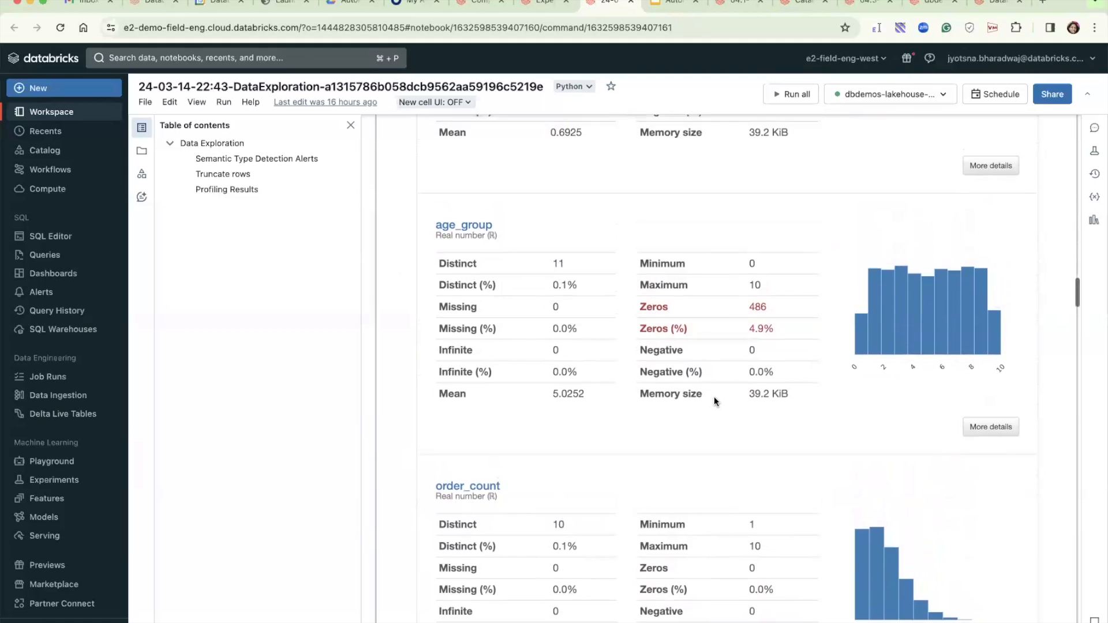
# Return to the AutoML_DSB experiment and open the notebook for the best model.
pyautogui.scroll(6, 715, 399)
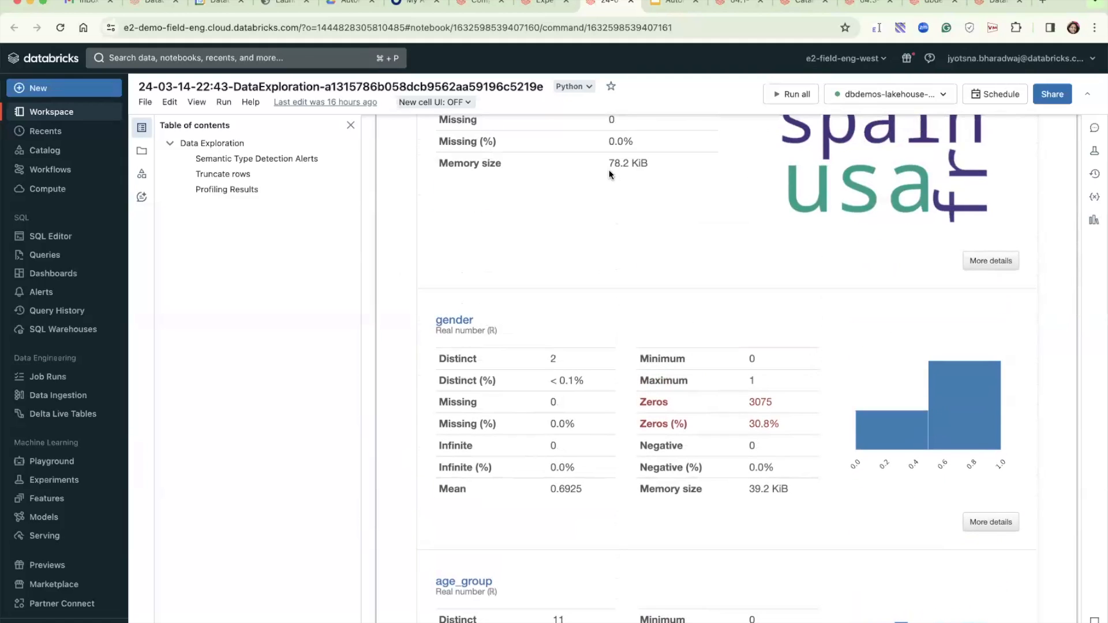
pyautogui.click(544, 10)
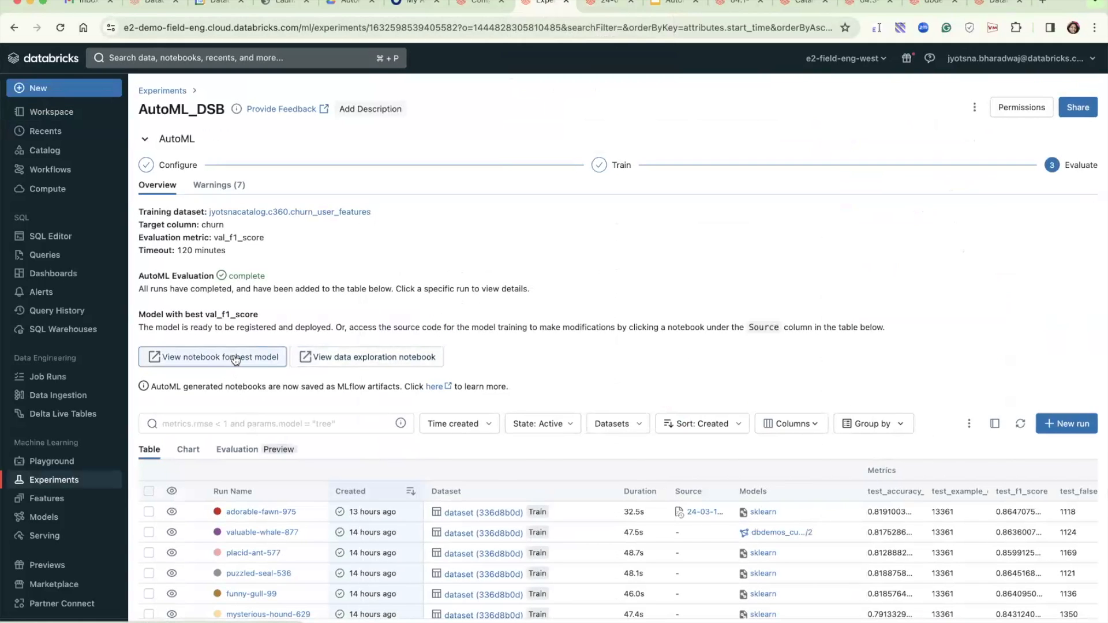
pyautogui.click(235, 358)
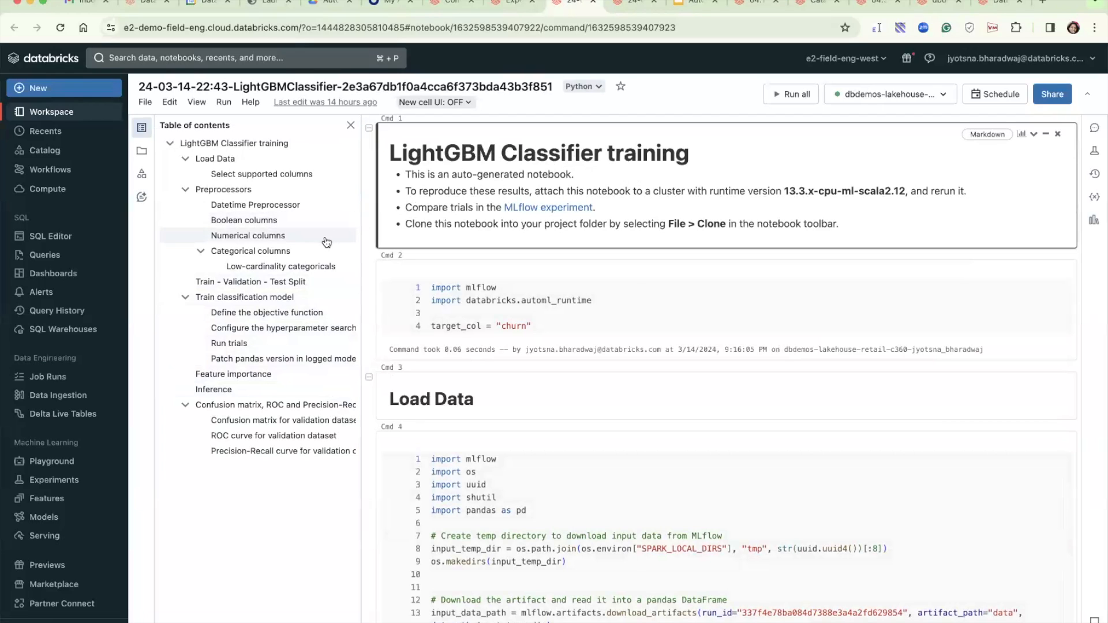
# Review the notebook's numerical and categorical column preprocessing and its train, validation and test split.
pyautogui.click(280, 240)
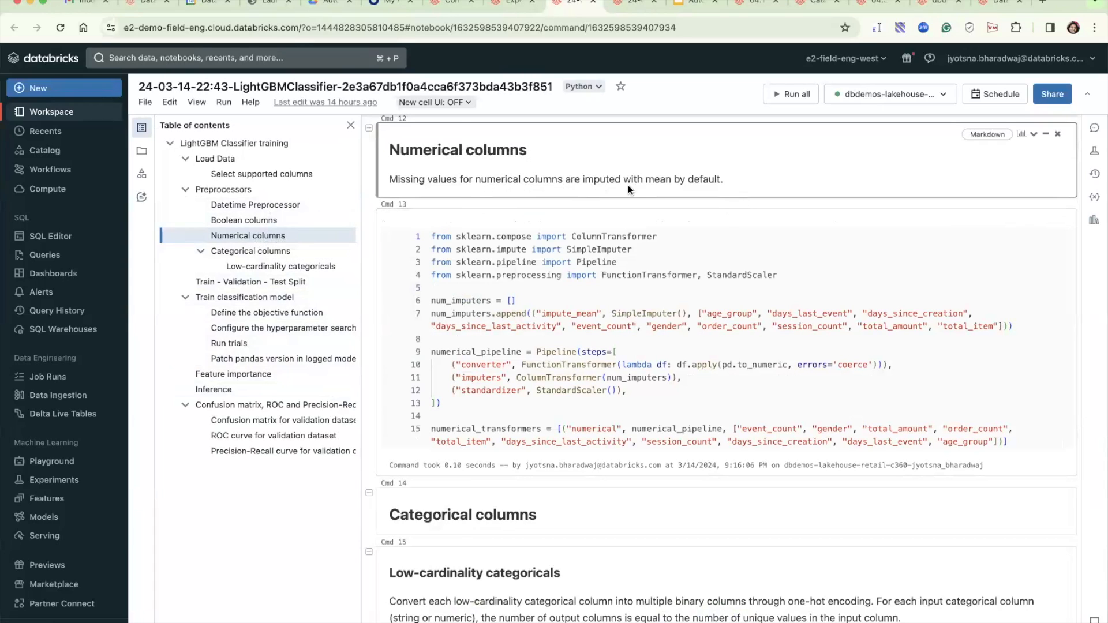
pyautogui.click(263, 251)
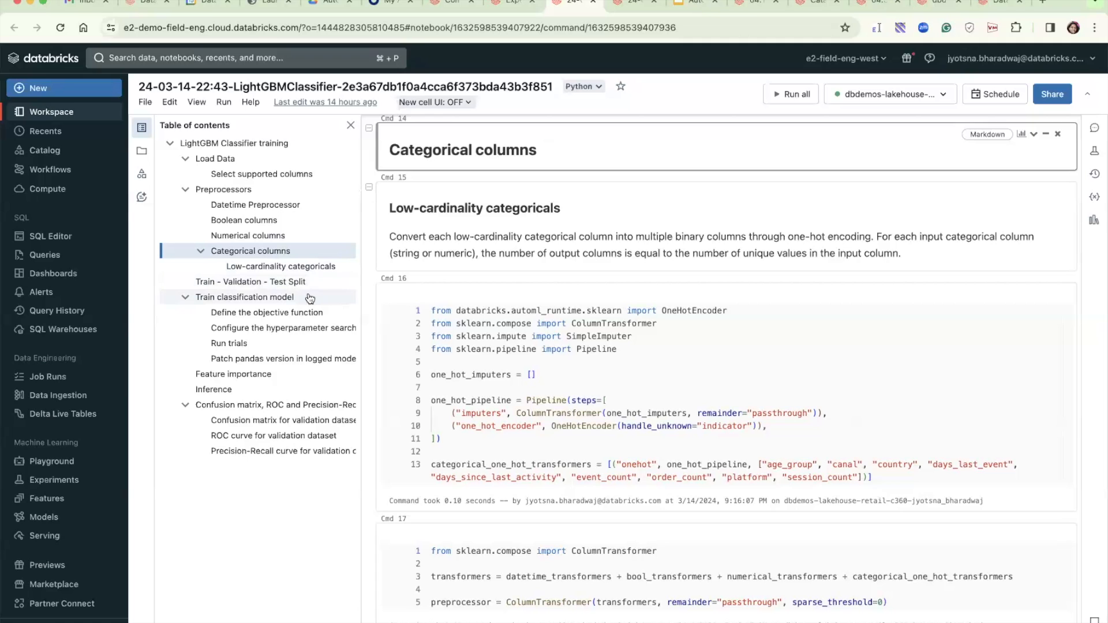
pyautogui.click(290, 287)
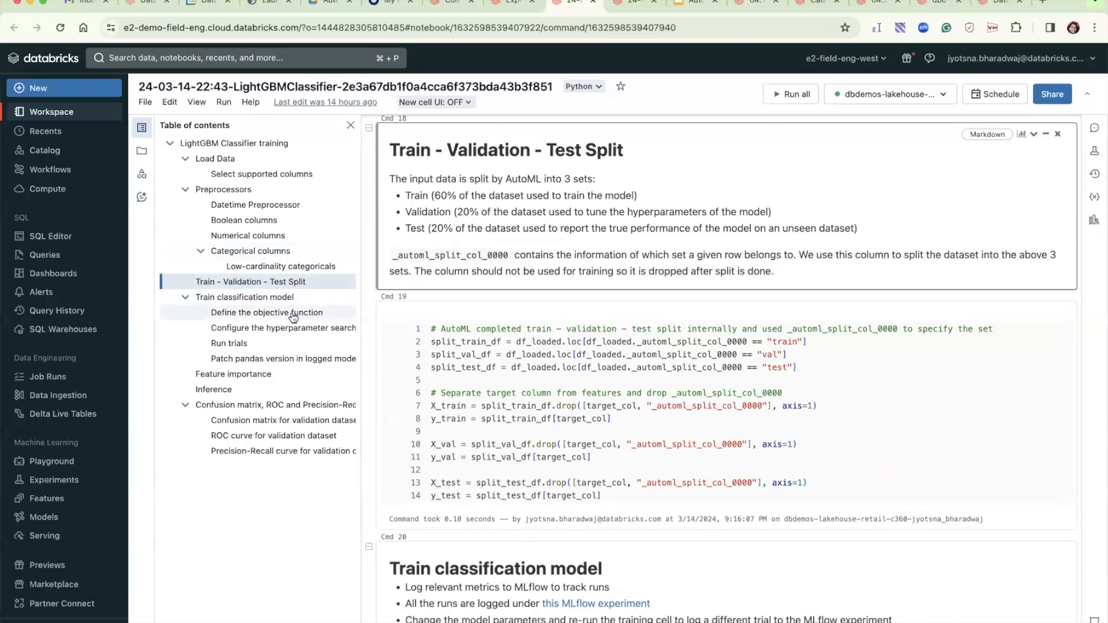
# Go through the classification model training section and read the objective function code, including its metric logging.
pyautogui.click(277, 301)
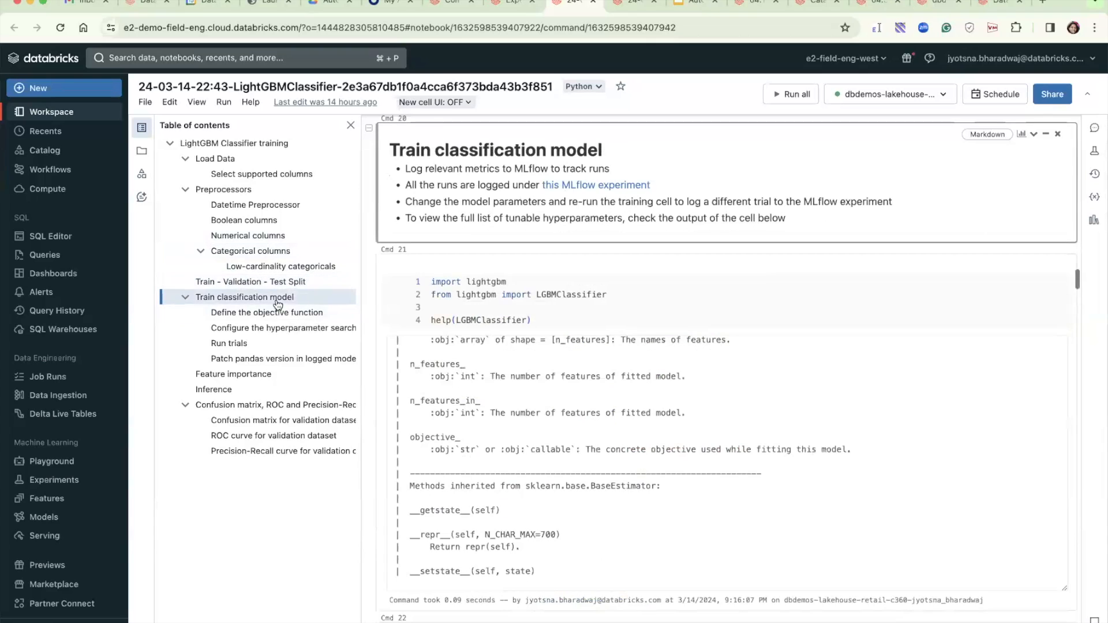
pyautogui.click(273, 314)
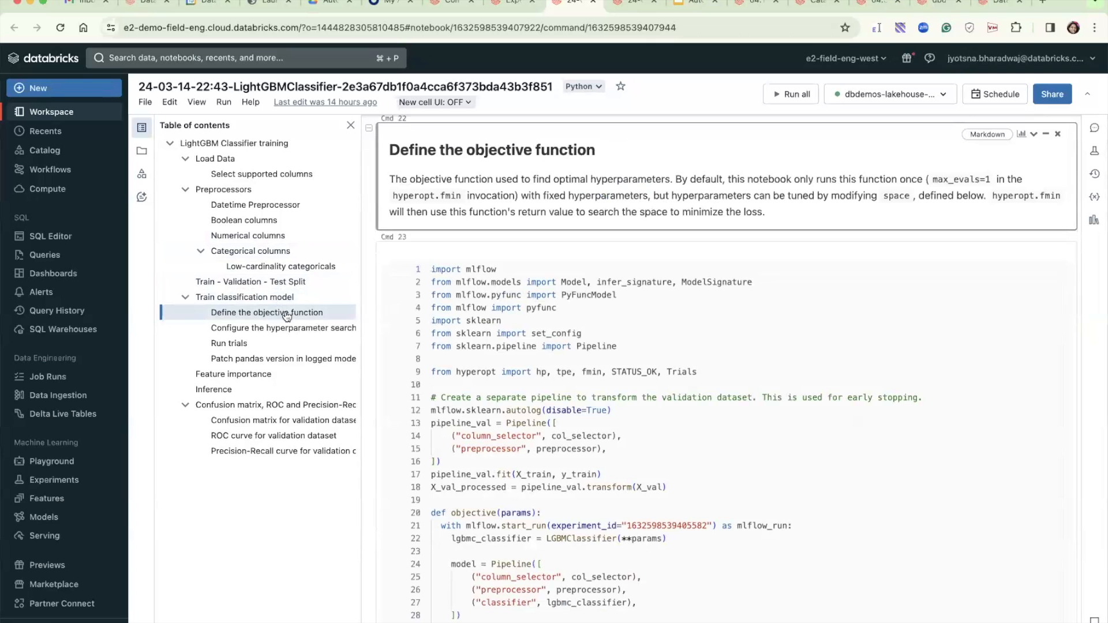
pyautogui.scroll(-3, 611, 326)
pyautogui.scroll(-2, 611, 326)
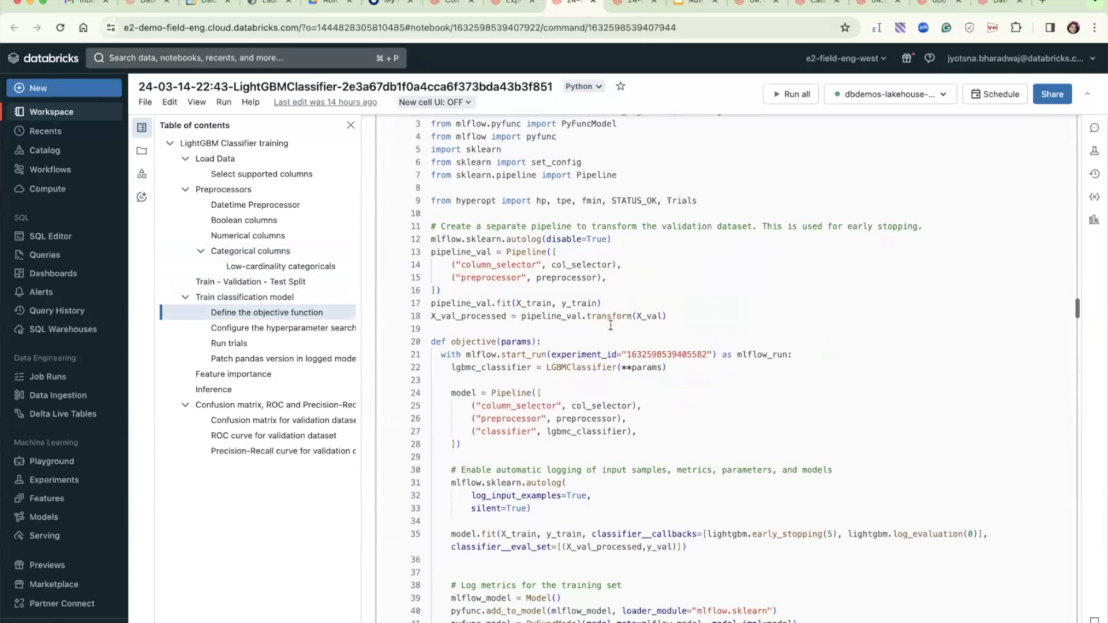
pyautogui.scroll(-4, 610, 326)
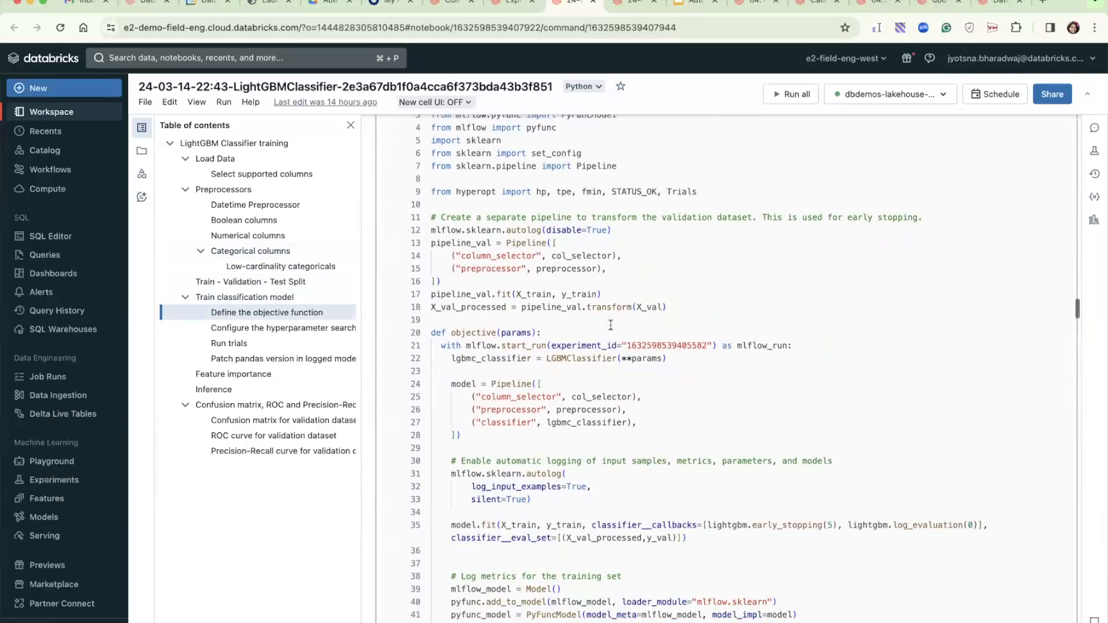
pyautogui.scroll(-10, 611, 326)
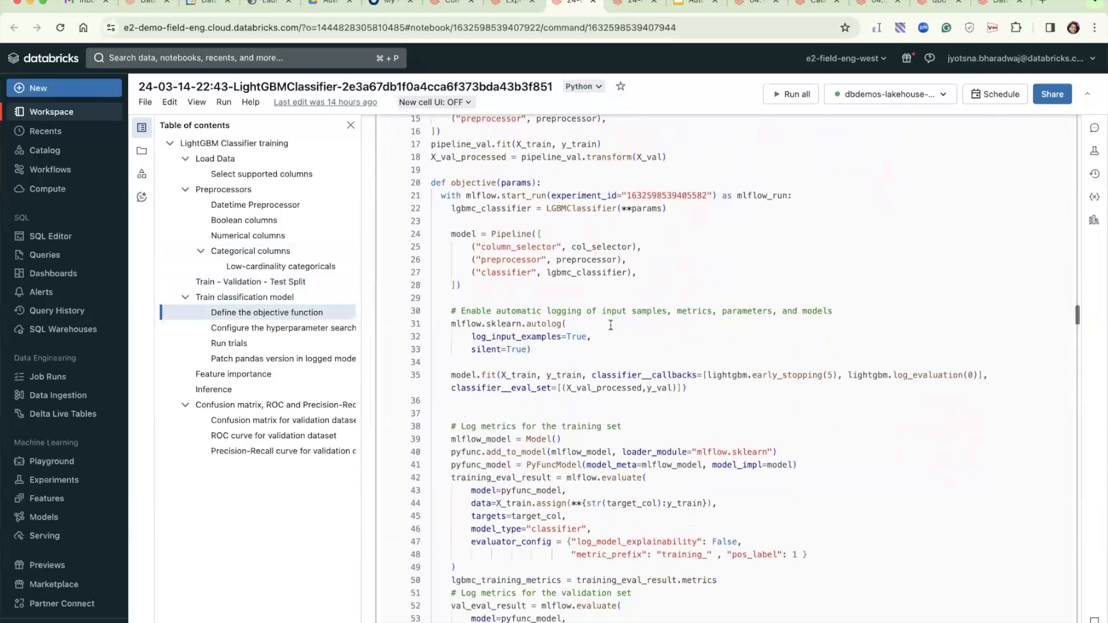
pyautogui.scroll(-2, 611, 326)
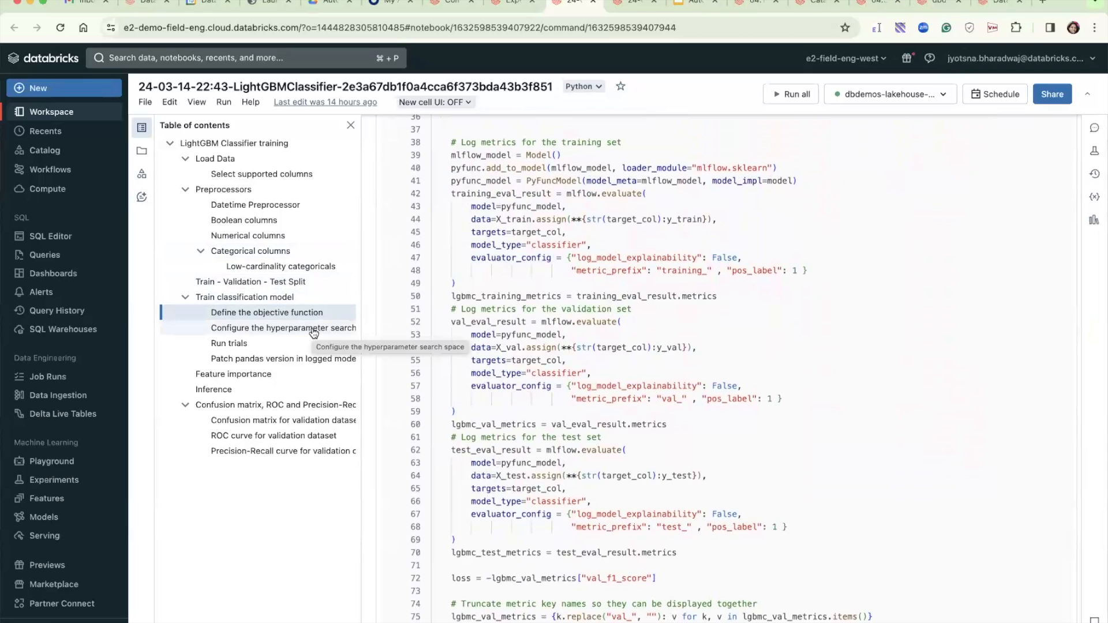
# Examine the hyperparameter search space definition and the code that runs the trials.
pyautogui.click(314, 330)
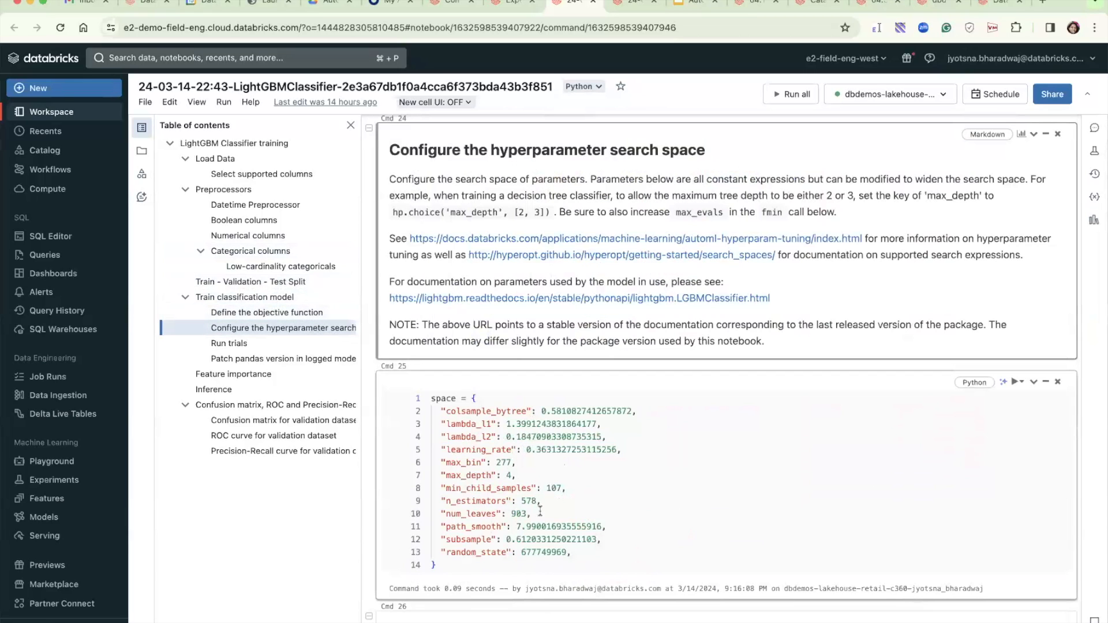
pyautogui.scroll(-2, 612, 496)
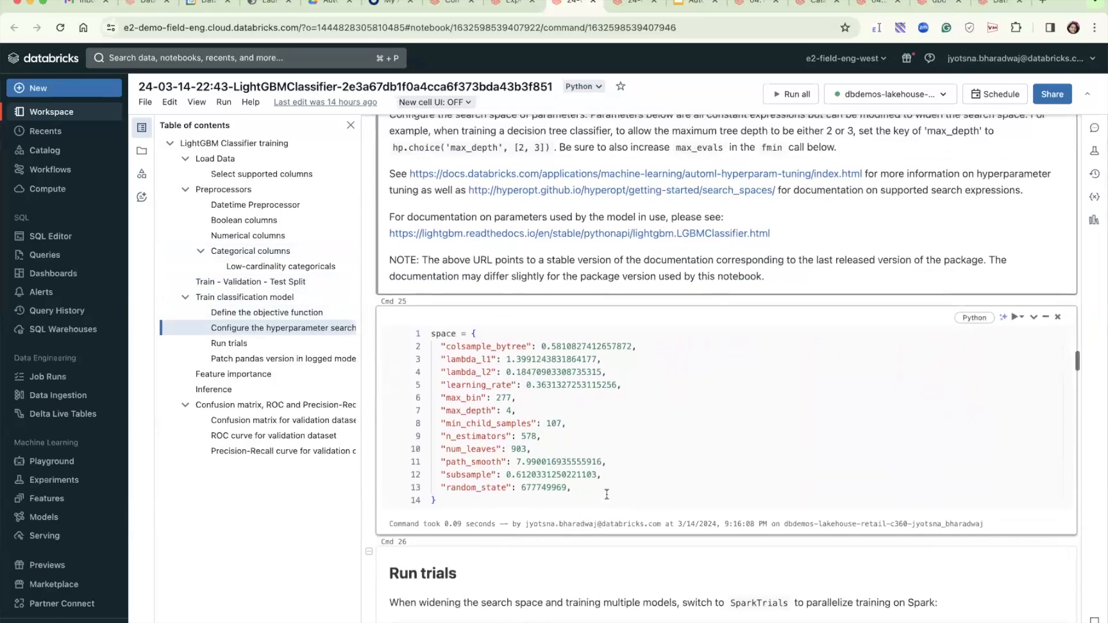
pyautogui.scroll(-1, 607, 495)
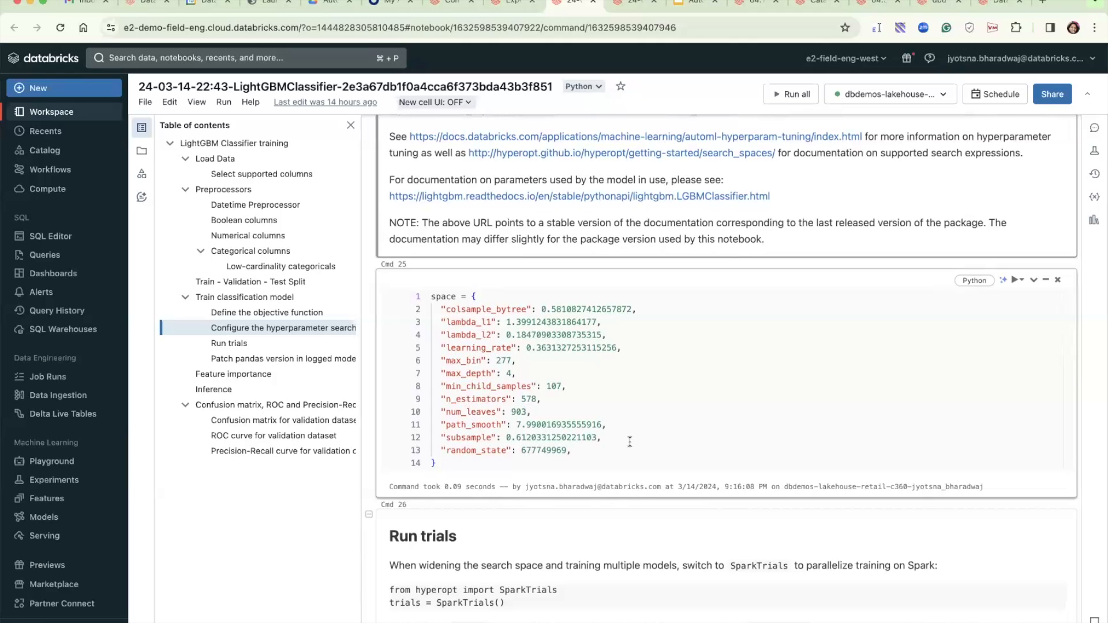
pyautogui.click(253, 345)
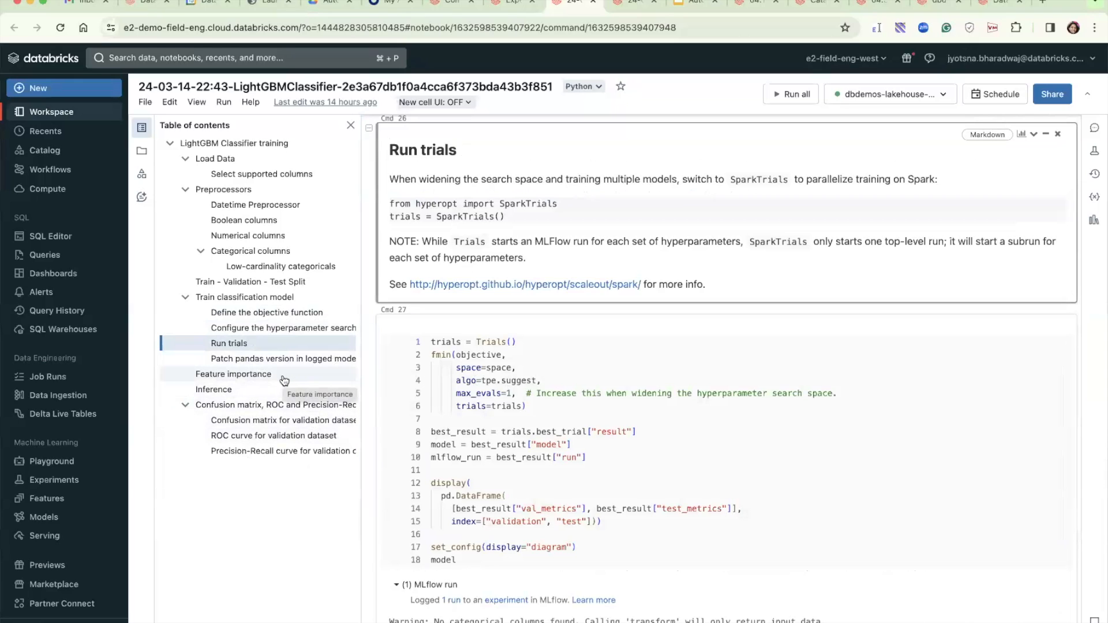
# Read the section that patches the pandas version in the logged model.
pyautogui.click(299, 360)
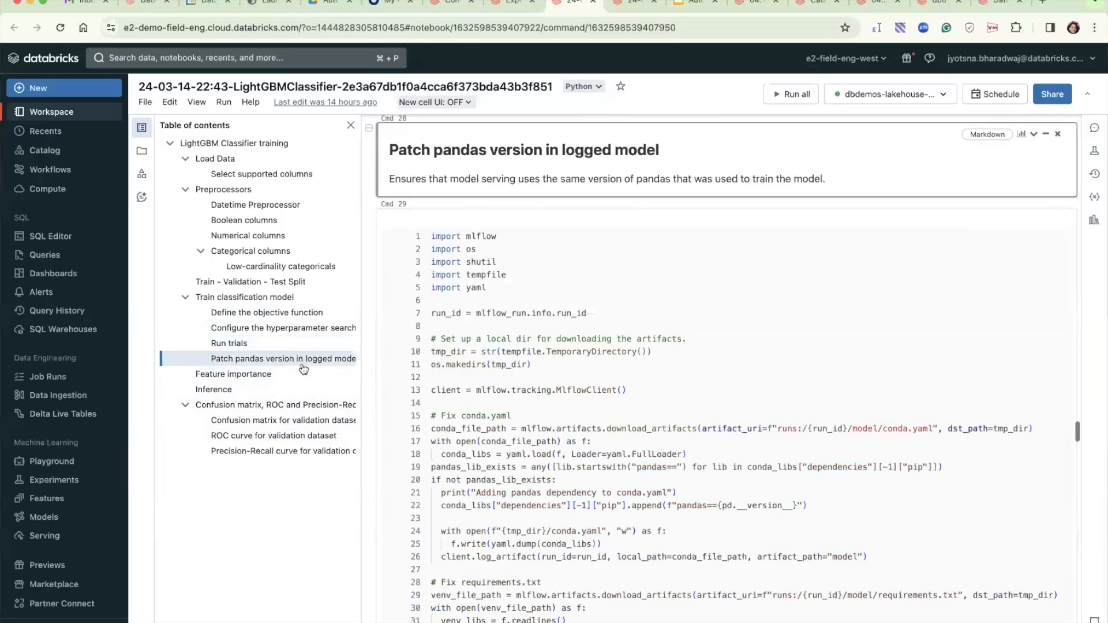
pyautogui.scroll(-4, 650, 328)
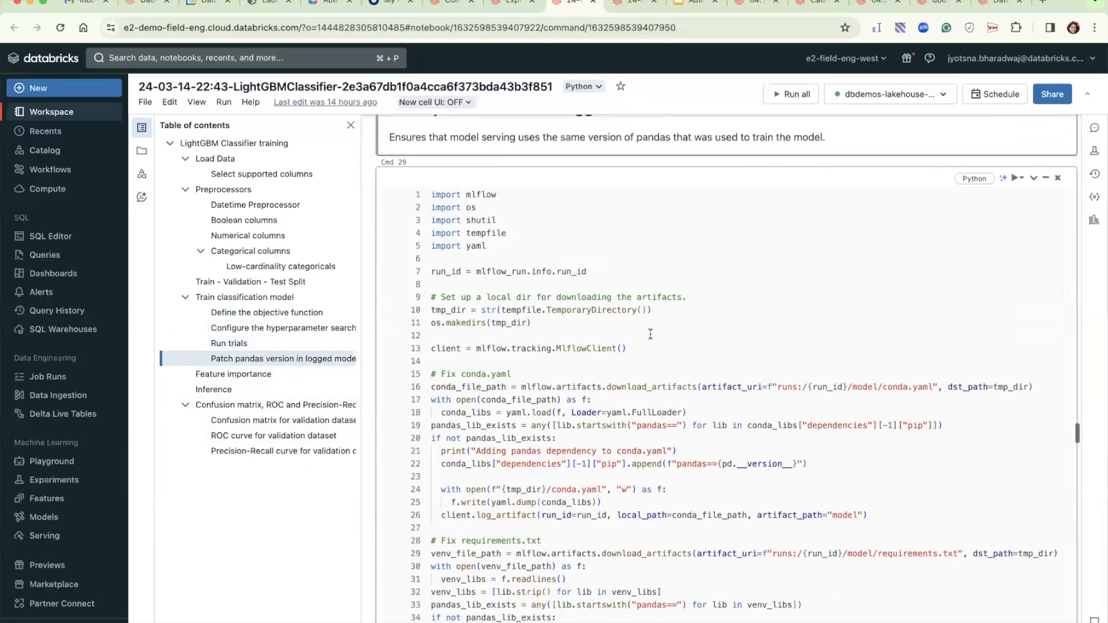
pyautogui.scroll(-6, 612, 370)
# Review the feature importance section, highlighting the value of the shap_enabled flag and examining the SHAP summary plot.
pyautogui.click(280, 377)
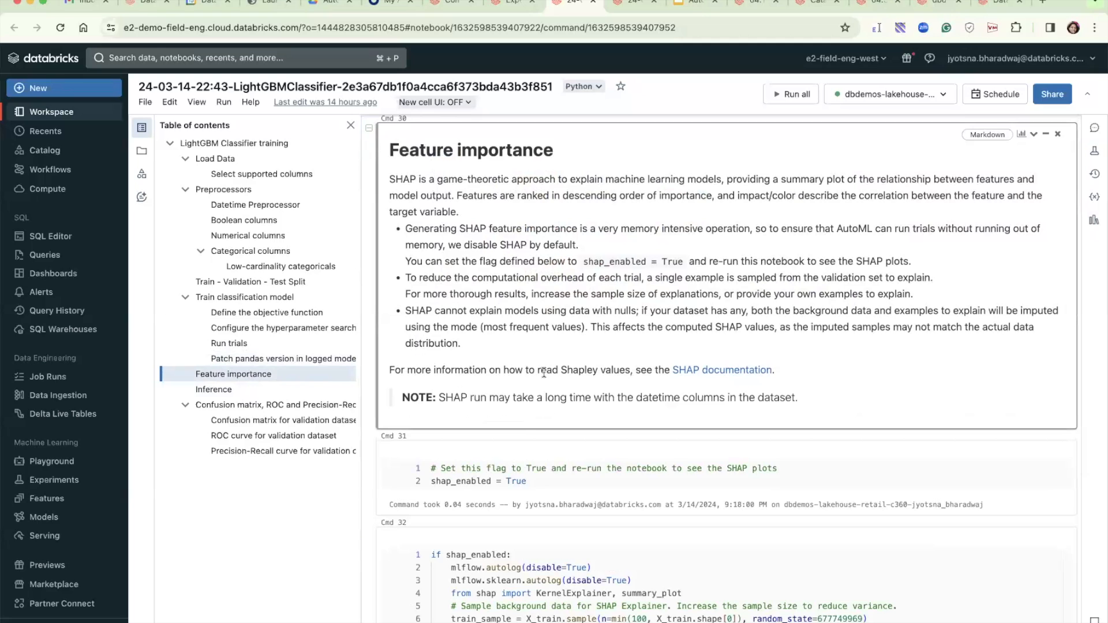
pyautogui.scroll(-2, 544, 373)
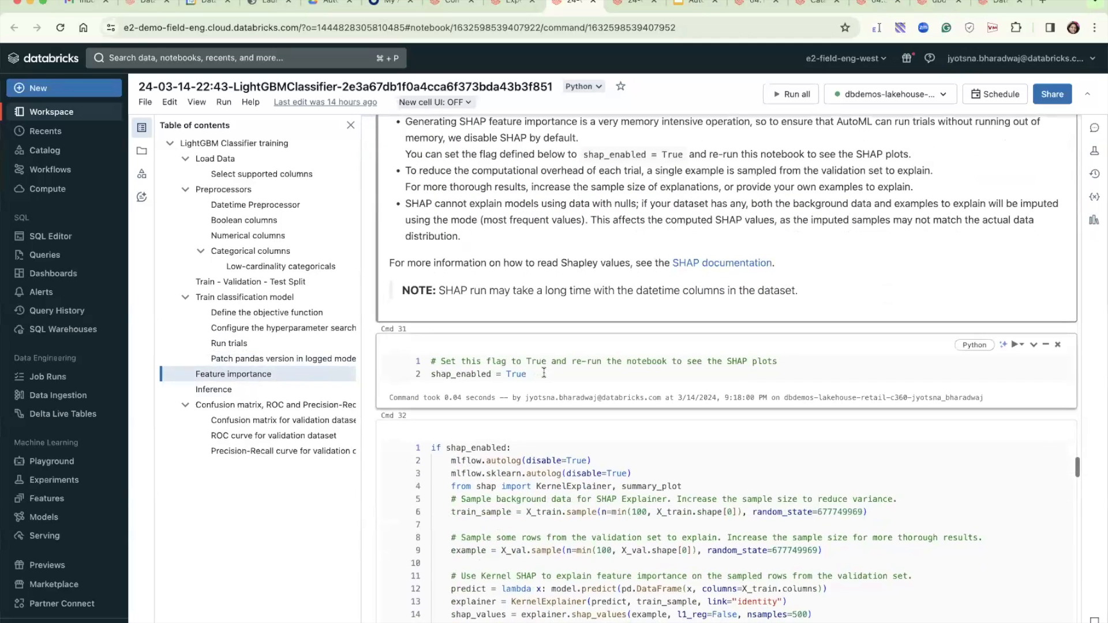
pyautogui.scroll(3, 543, 373)
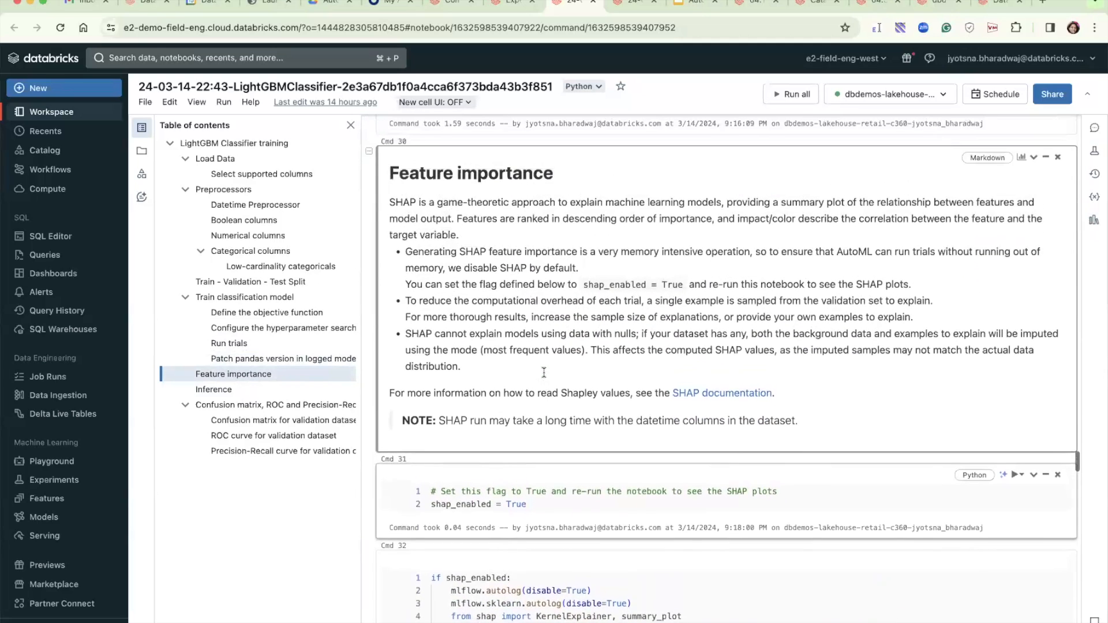
pyautogui.scroll(-4, 543, 376)
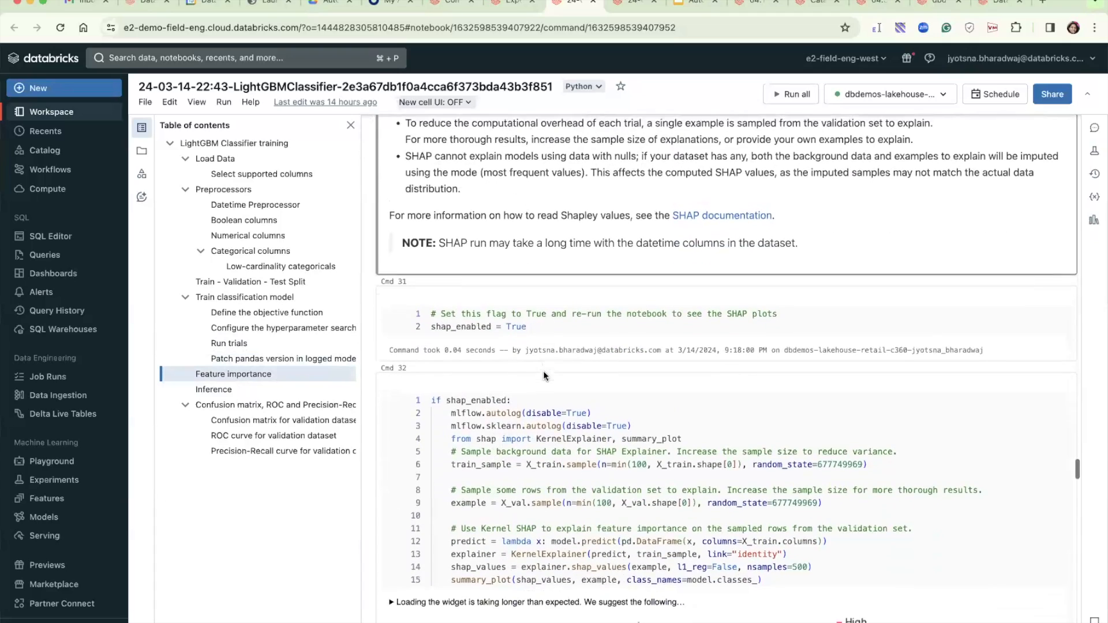
pyautogui.doubleClick(518, 321)
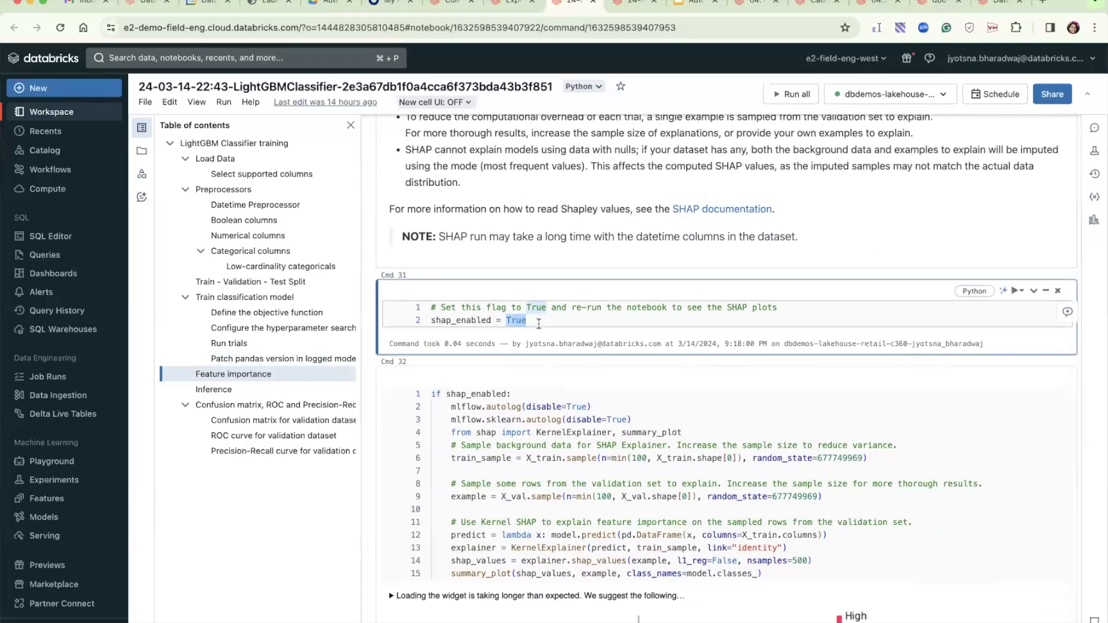
pyautogui.scroll(-1, 538, 324)
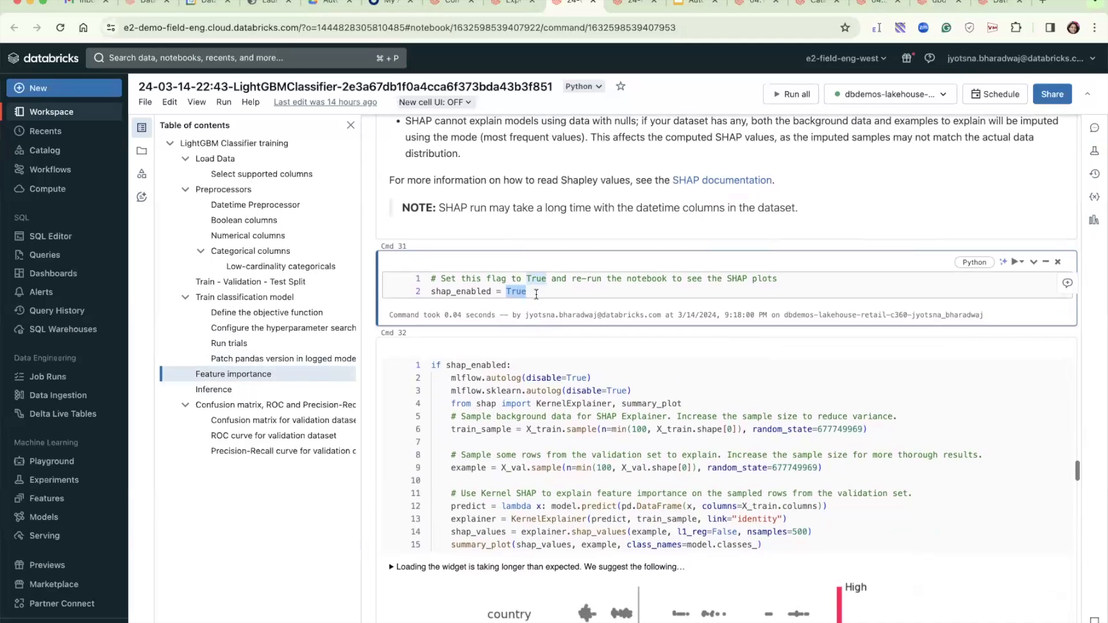
pyautogui.scroll(-5, 536, 295)
pyautogui.scroll(-2, 535, 294)
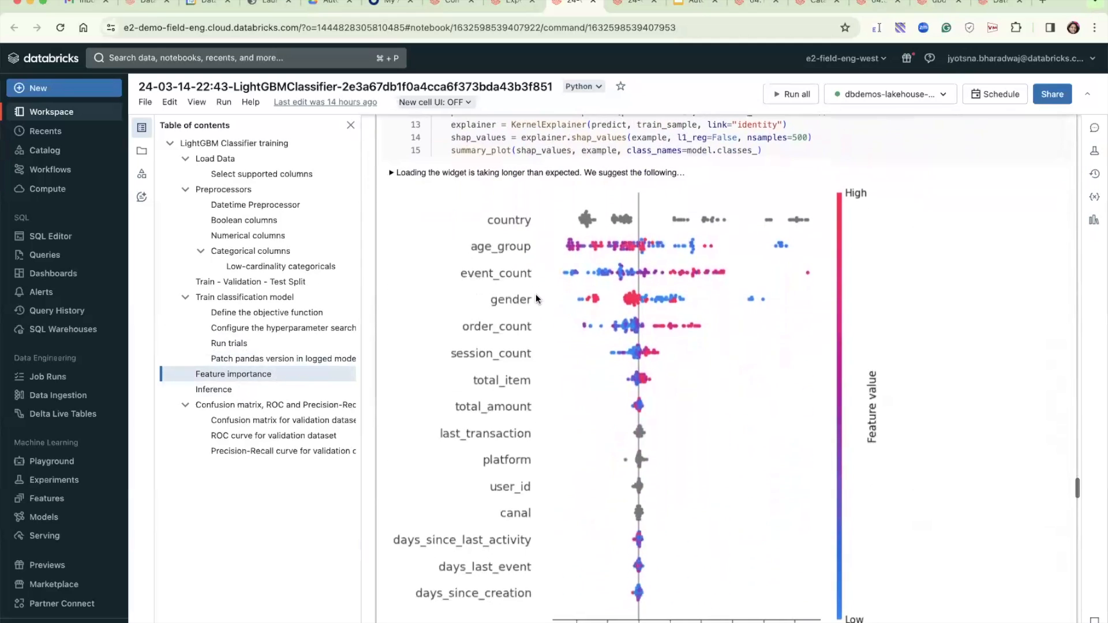
pyautogui.scroll(-1, 536, 296)
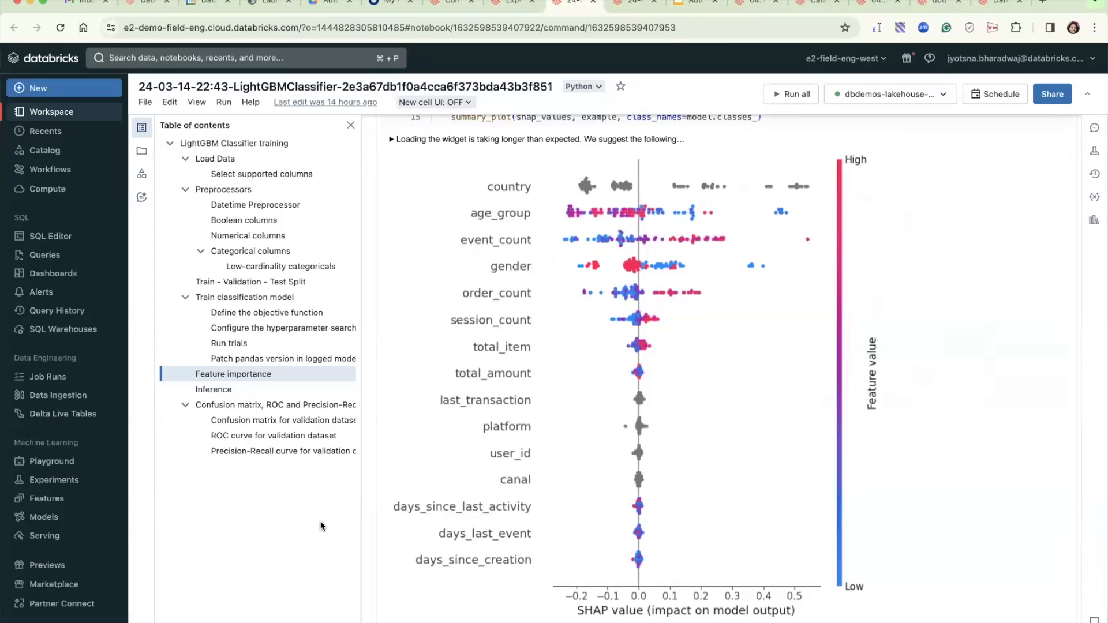
# Review the inference section's snippets for registering the model and loading it with or without the Model Registry.
pyautogui.click(252, 392)
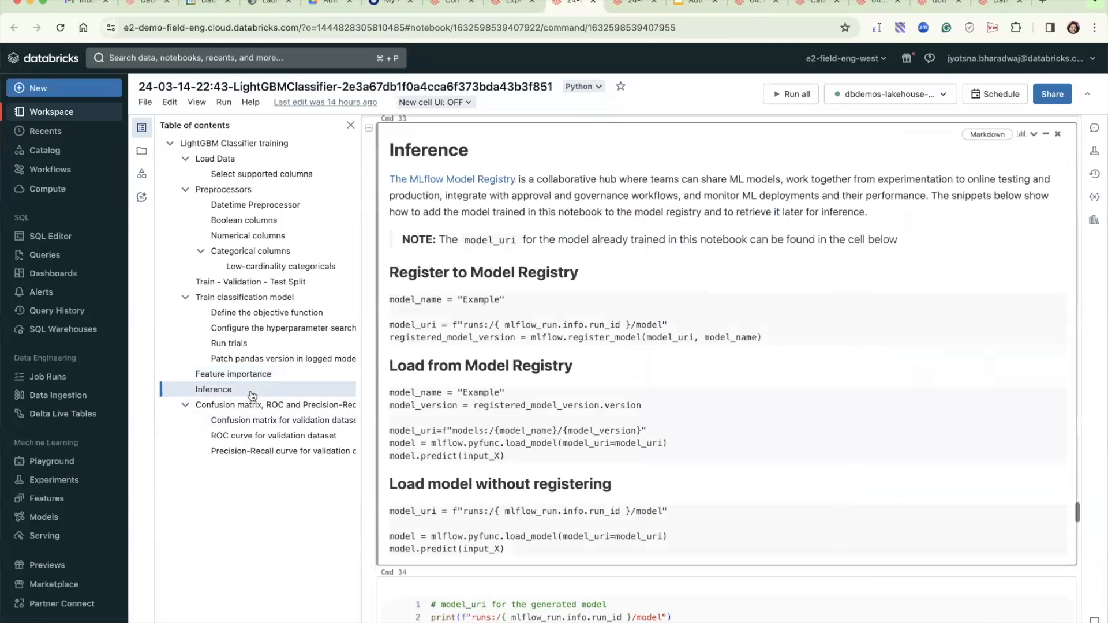
pyautogui.scroll(-3, 639, 427)
pyautogui.scroll(3, 638, 368)
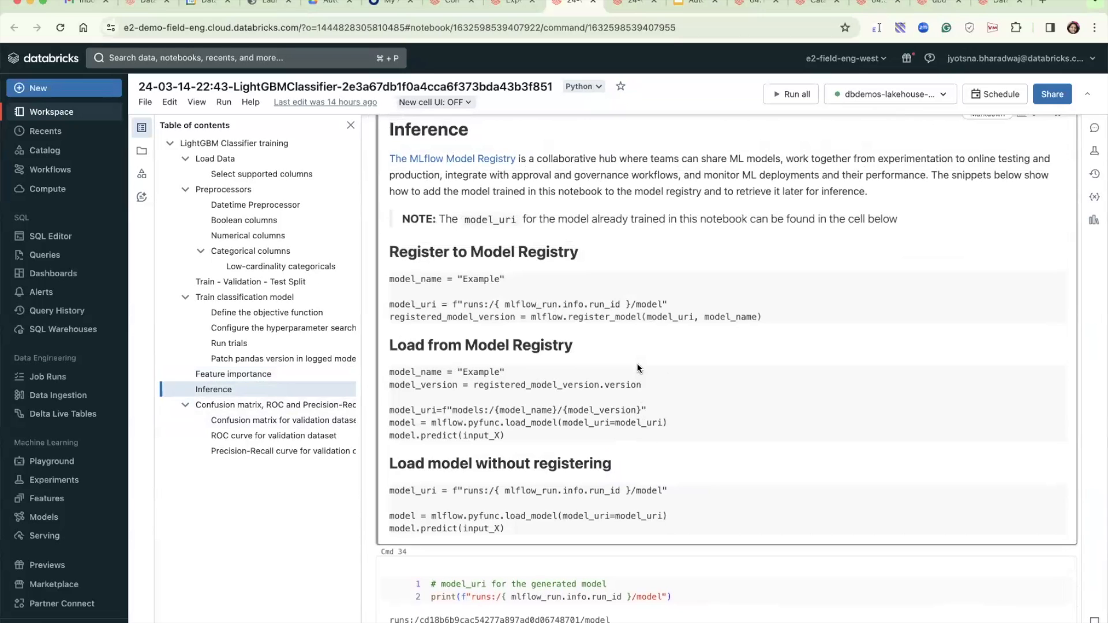
# Examine the confusion matrix, ROC curve and precision-recall curve for the validation dataset.
pyautogui.click(297, 422)
pyautogui.scroll(-3, 496, 433)
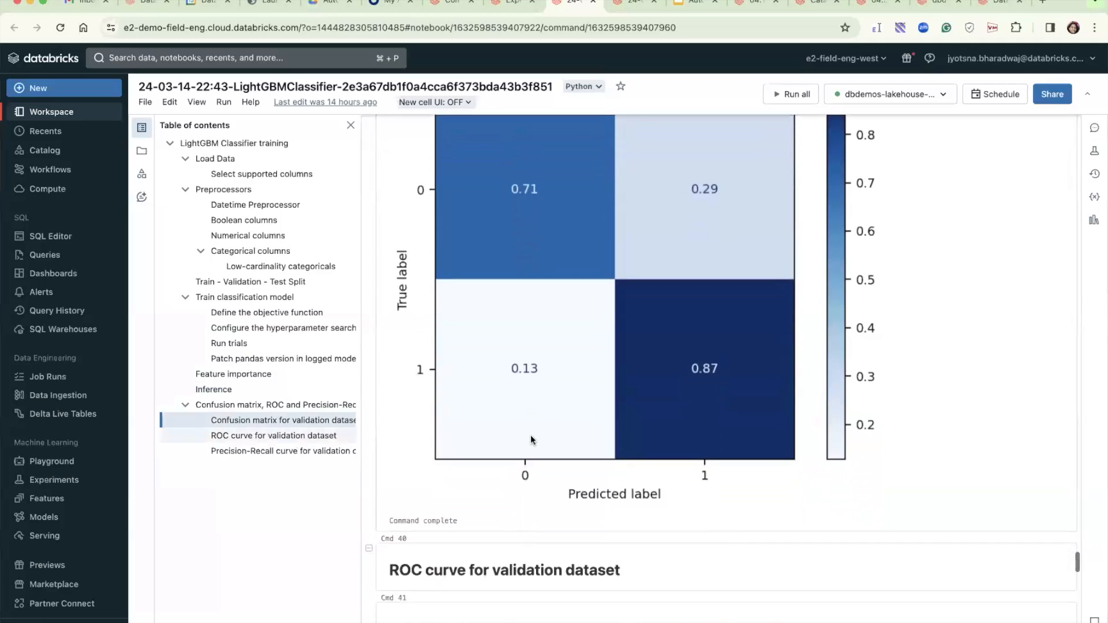
pyautogui.scroll(-3, 531, 441)
pyautogui.scroll(6, 554, 450)
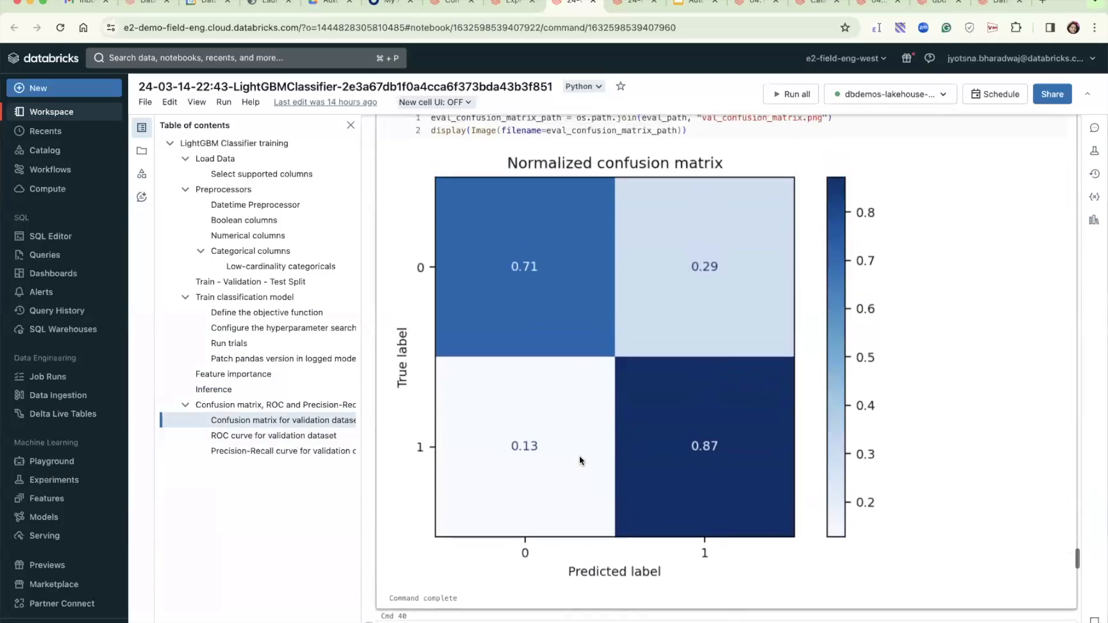
pyautogui.scroll(-4, 580, 460)
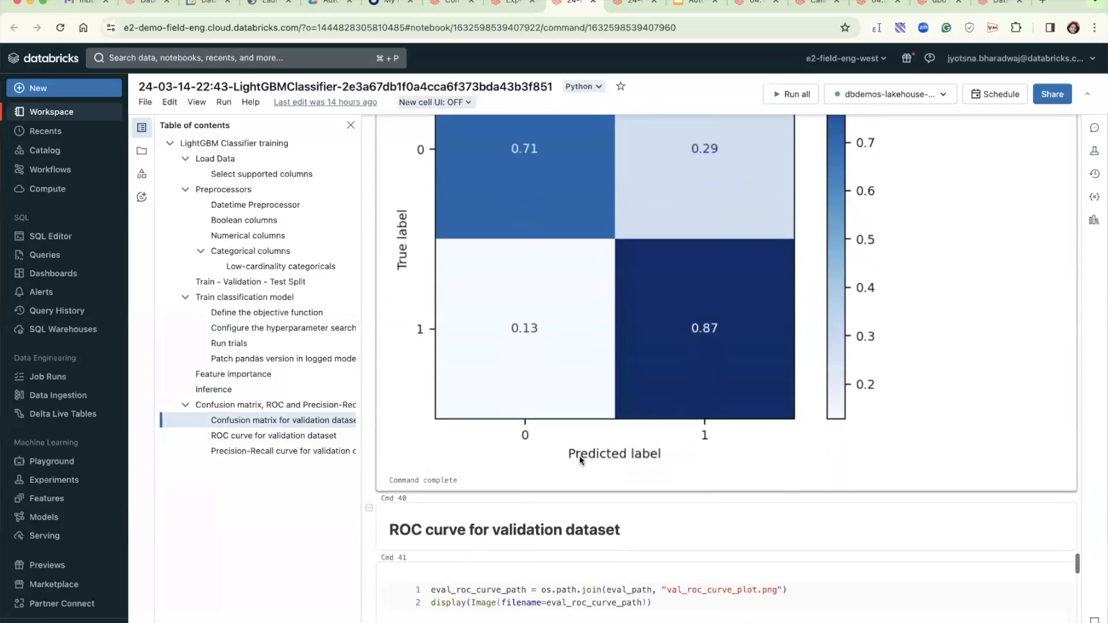
pyautogui.scroll(-4, 579, 460)
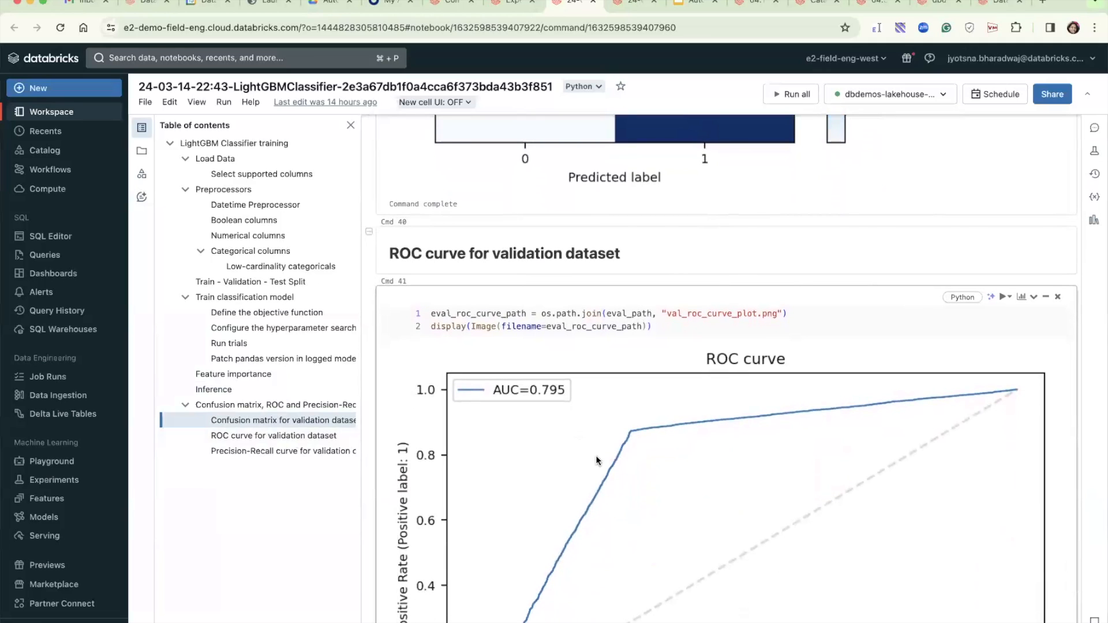
pyautogui.scroll(-5, 596, 455)
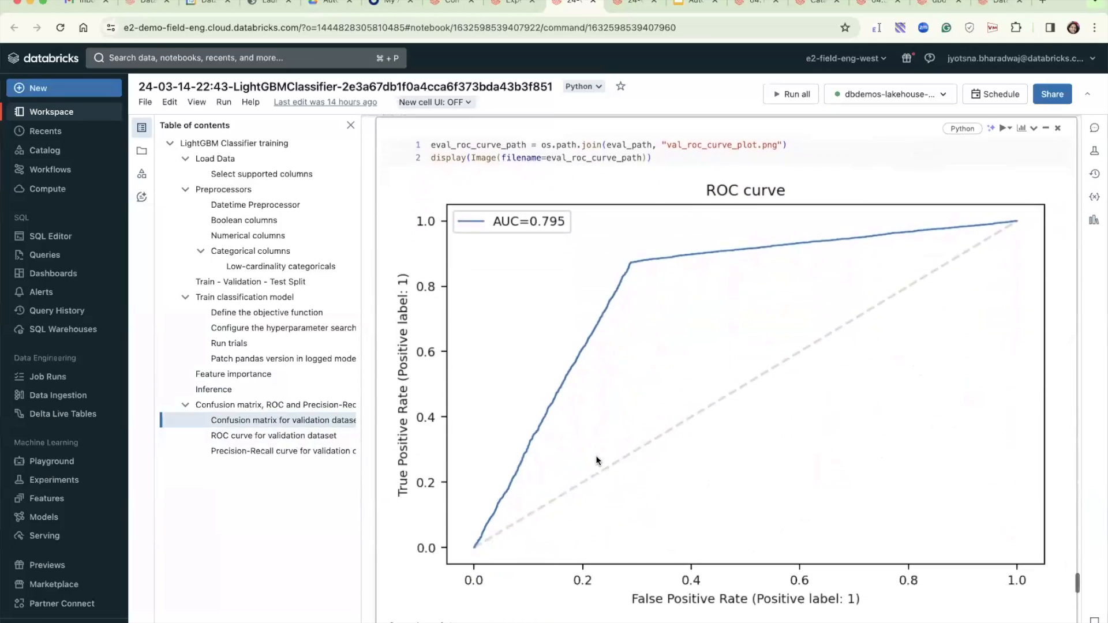
pyautogui.scroll(-5, 596, 457)
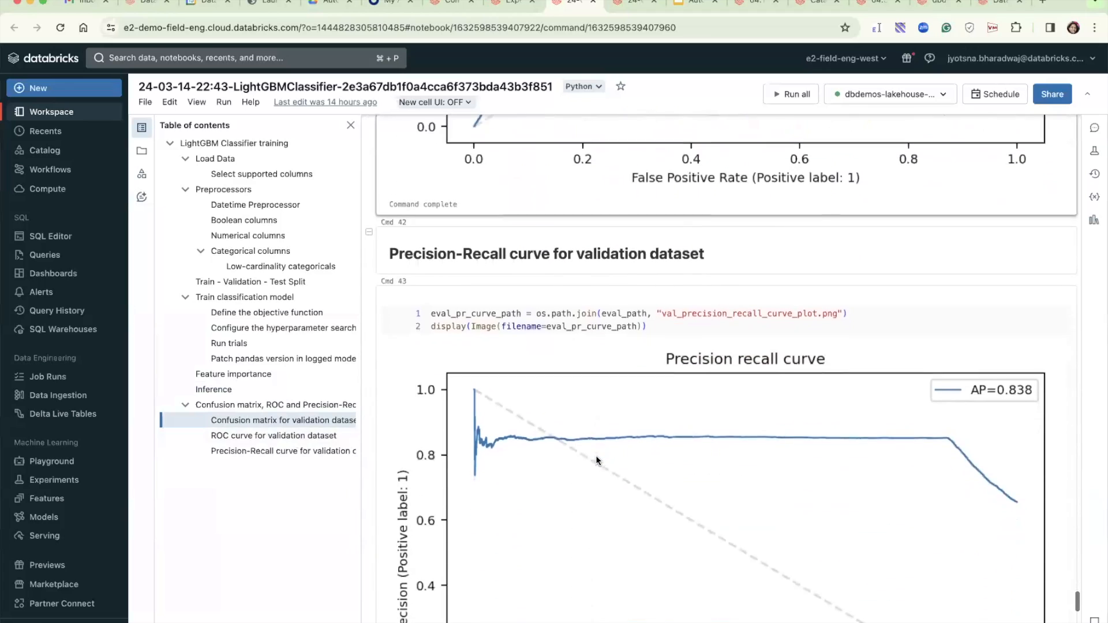
pyautogui.click(273, 437)
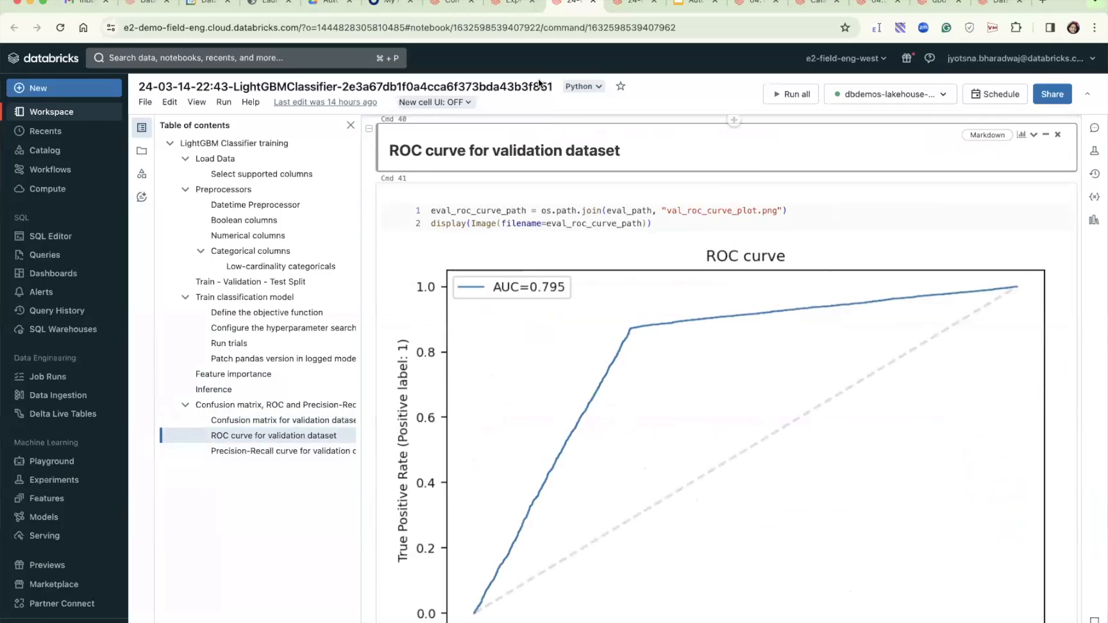
# View the overview of the valuable-whale-877 run in the AutoML_DSB experiment, including its registered model, and return to the experiment's runs.
pyautogui.click(506, 10)
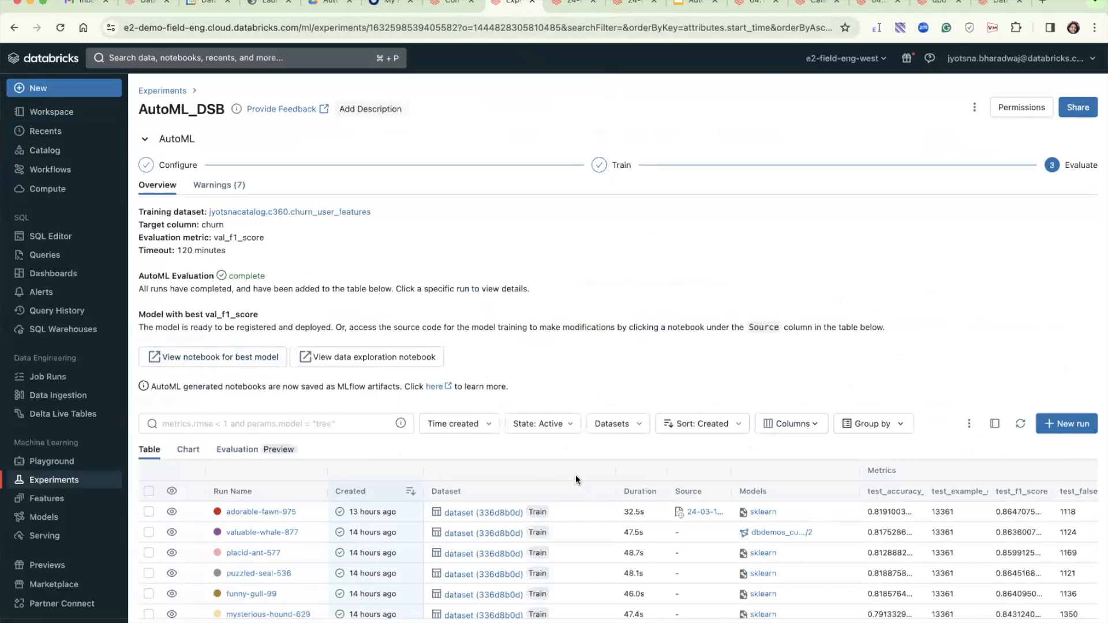
pyautogui.click(252, 533)
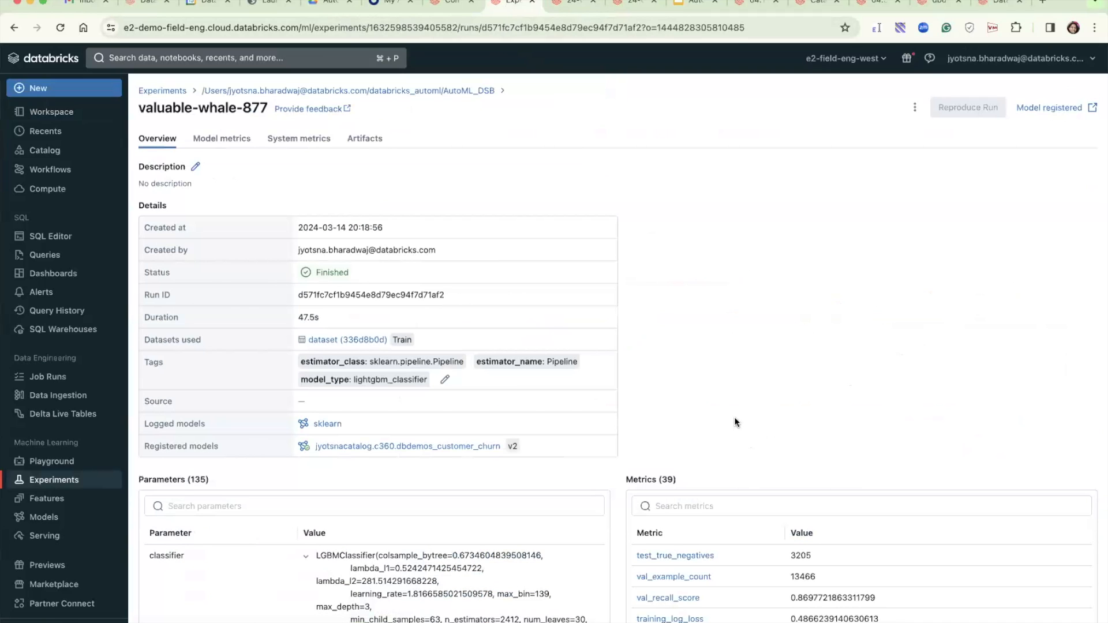
pyautogui.click(465, 91)
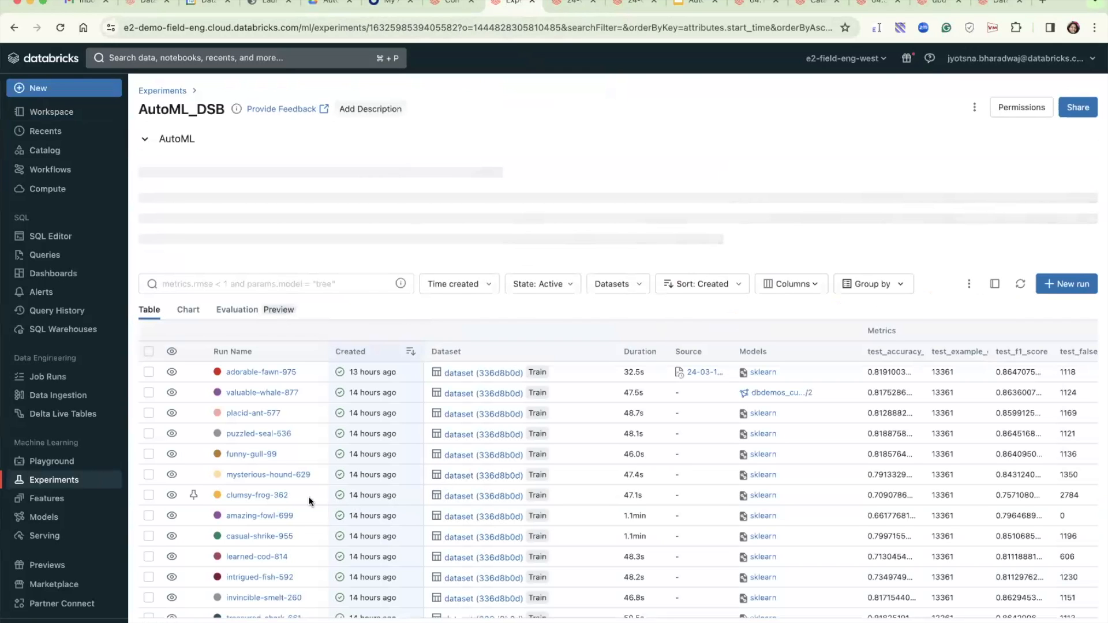
# Open the placid-ant-577 run and view the Unity Catalog option's registration code for its model without registering it.
pyautogui.click(252, 414)
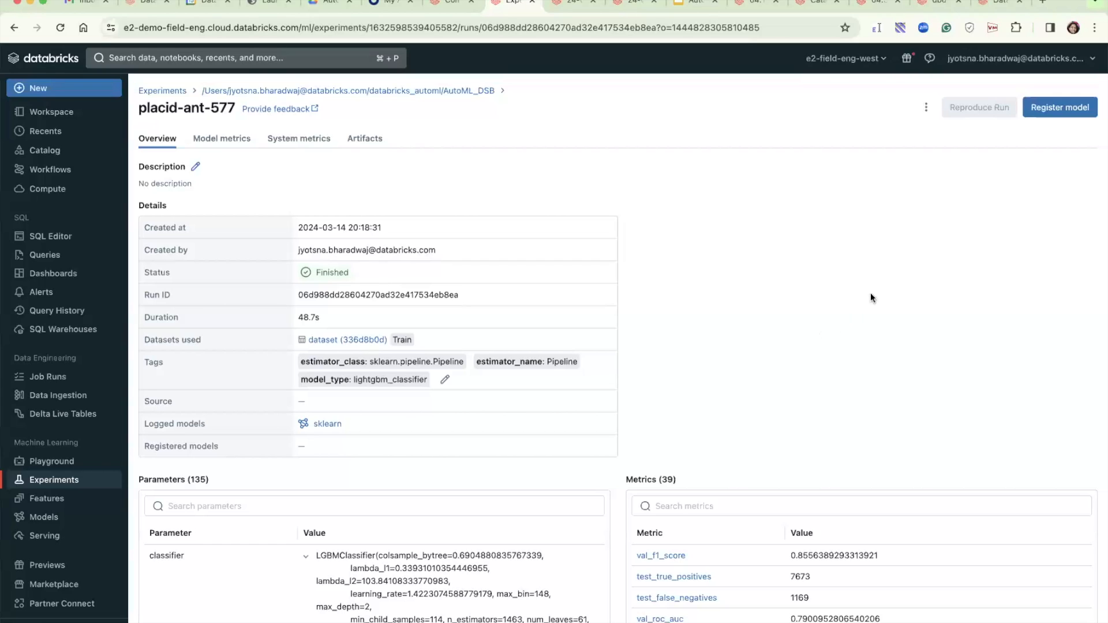
pyautogui.click(1065, 107)
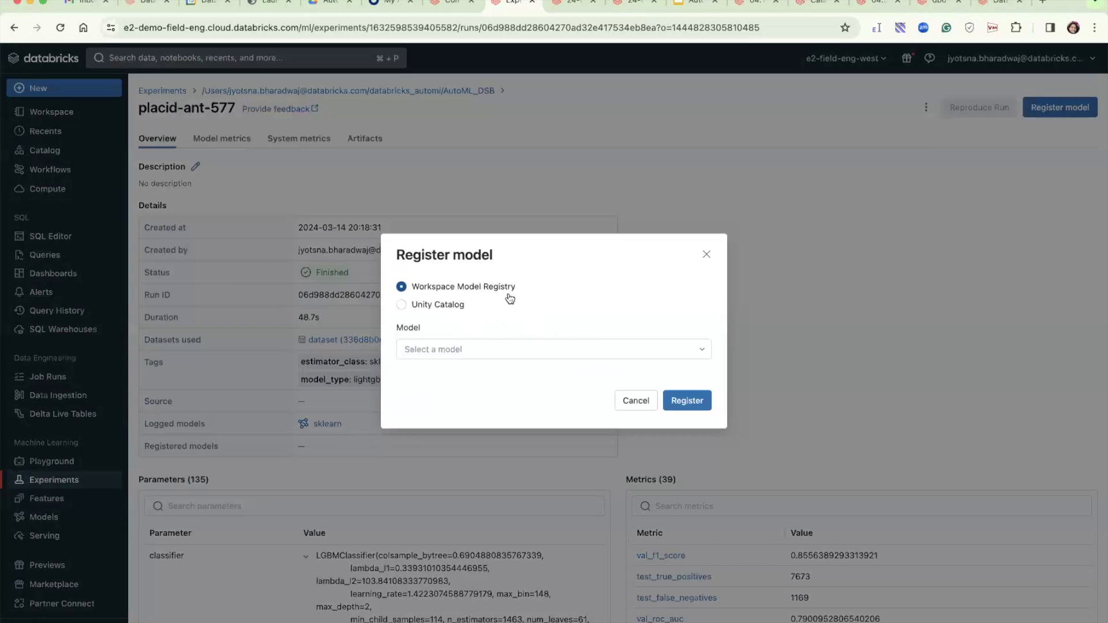
pyautogui.click(460, 310)
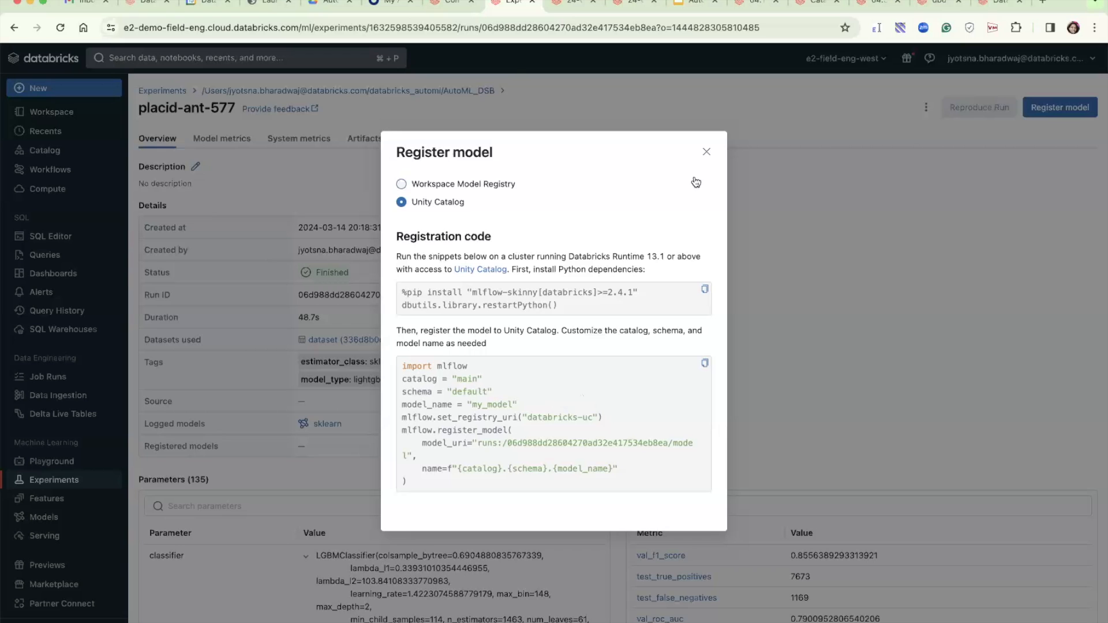
pyautogui.click(706, 153)
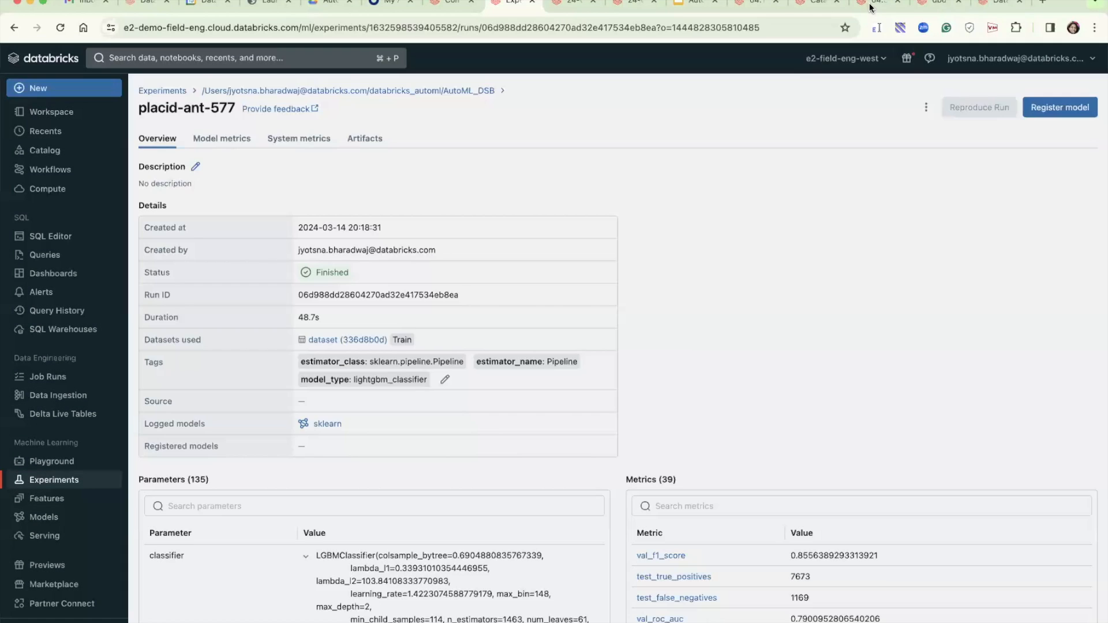
# Open the 04.3-running-inference notebook at the batch inference section and highlight the run URI in the mlflow.register_model call.
pyautogui.click(871, 7)
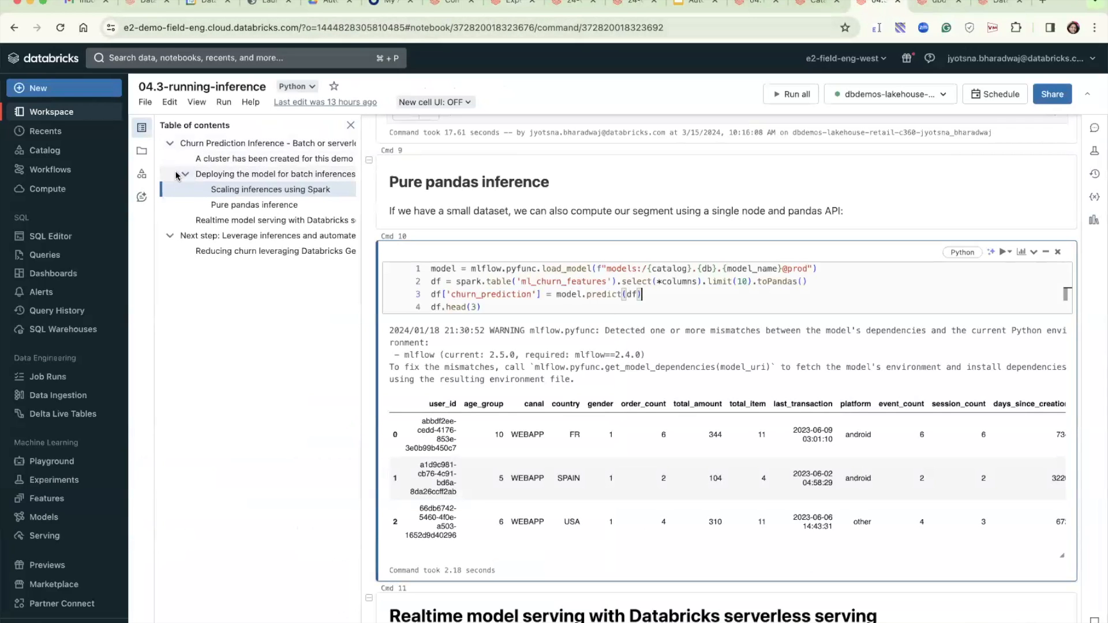
pyautogui.click(254, 176)
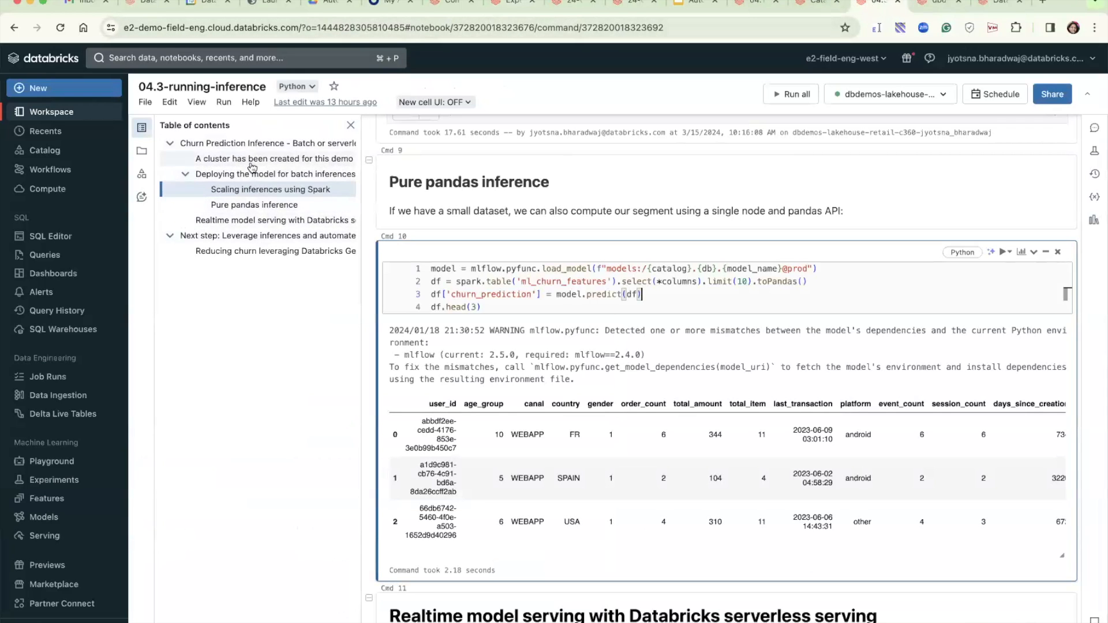
pyautogui.scroll(-3, 739, 420)
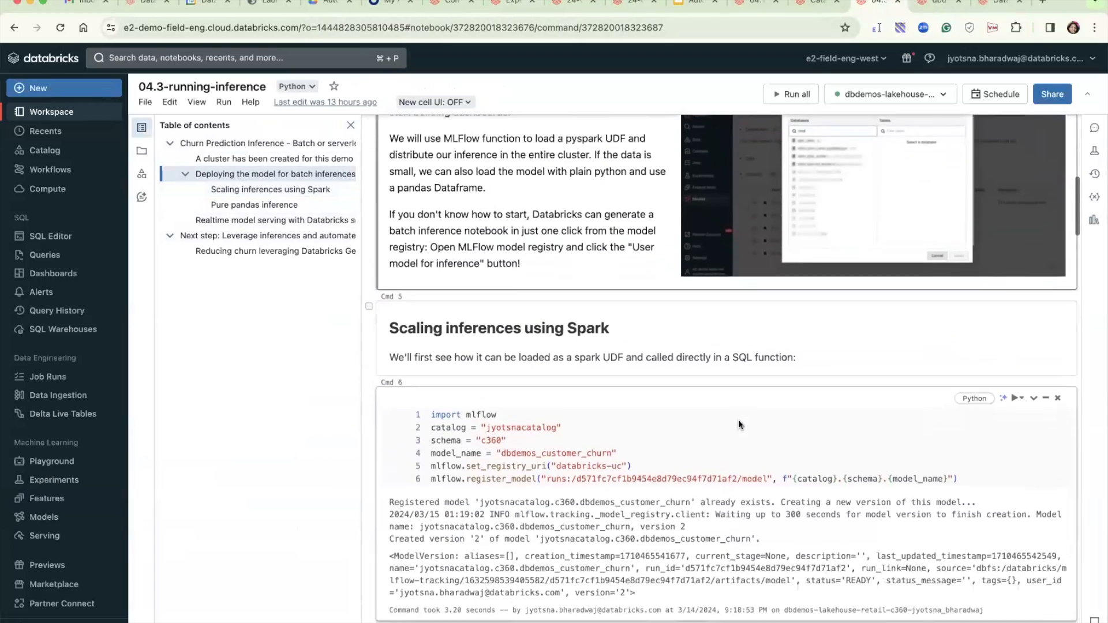
pyautogui.scroll(-1, 705, 399)
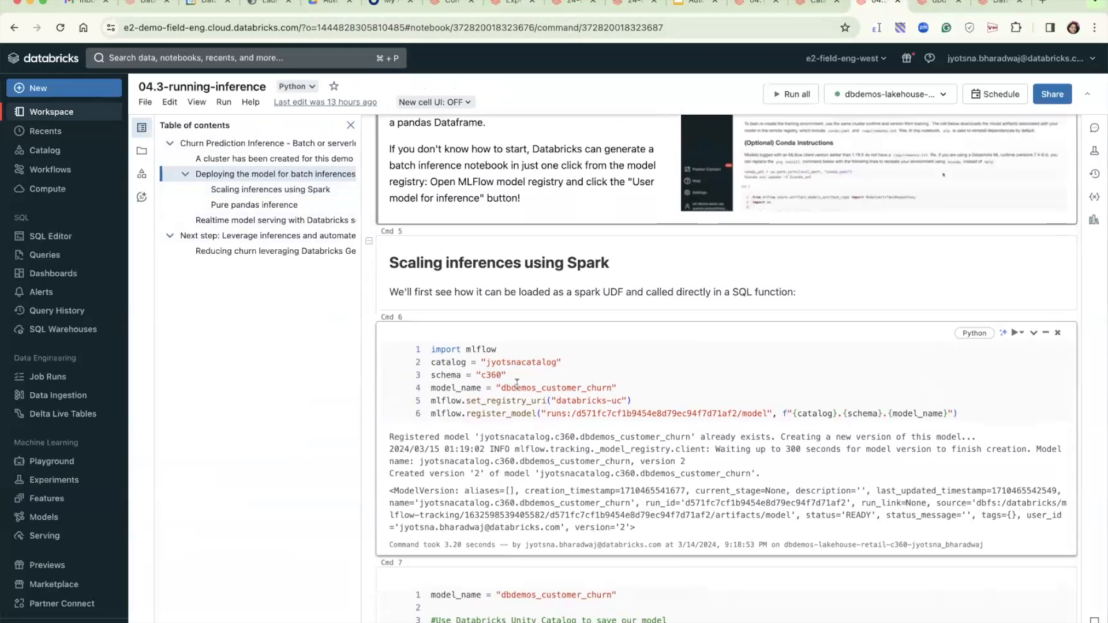
pyautogui.scroll(-1, 630, 391)
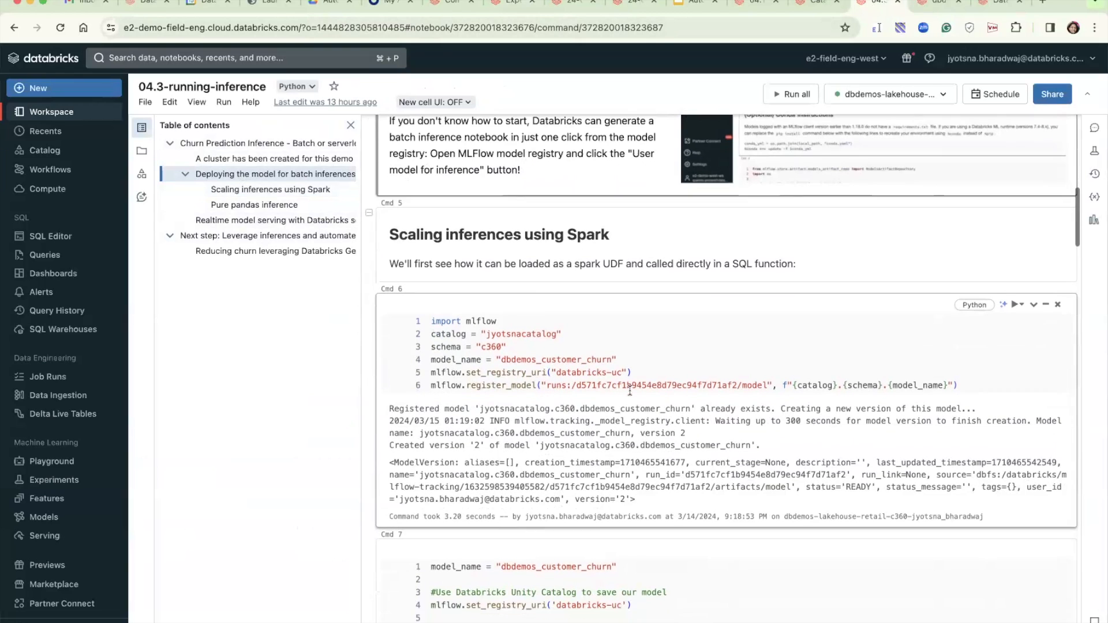
pyautogui.moveTo(551, 377); pyautogui.dragTo(762, 378)
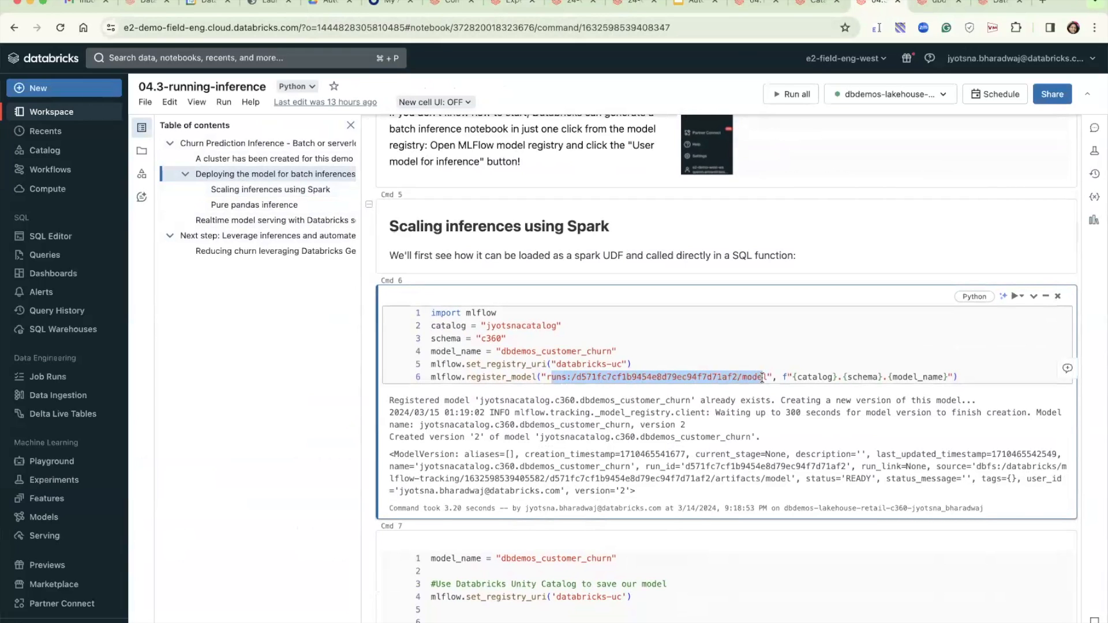
# Highlight the Run ID in the placid-ant-577 run's details, and return to the registration code in the 04.3-running-inference notebook.
pyautogui.click(573, 7)
pyautogui.click(522, 7)
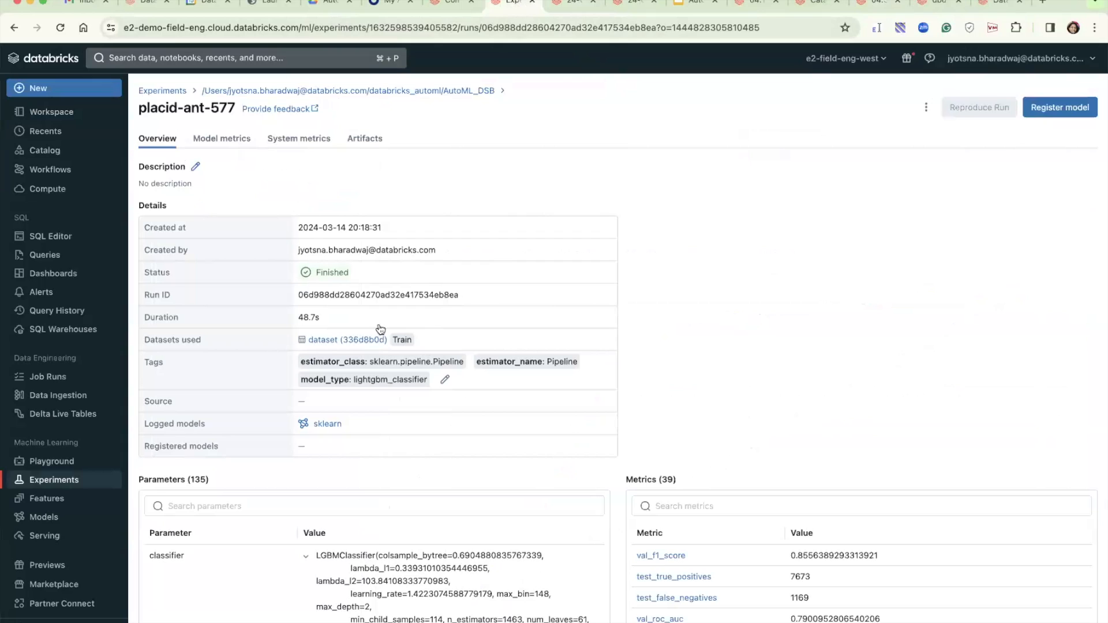
pyautogui.moveTo(480, 295); pyautogui.dragTo(290, 299)
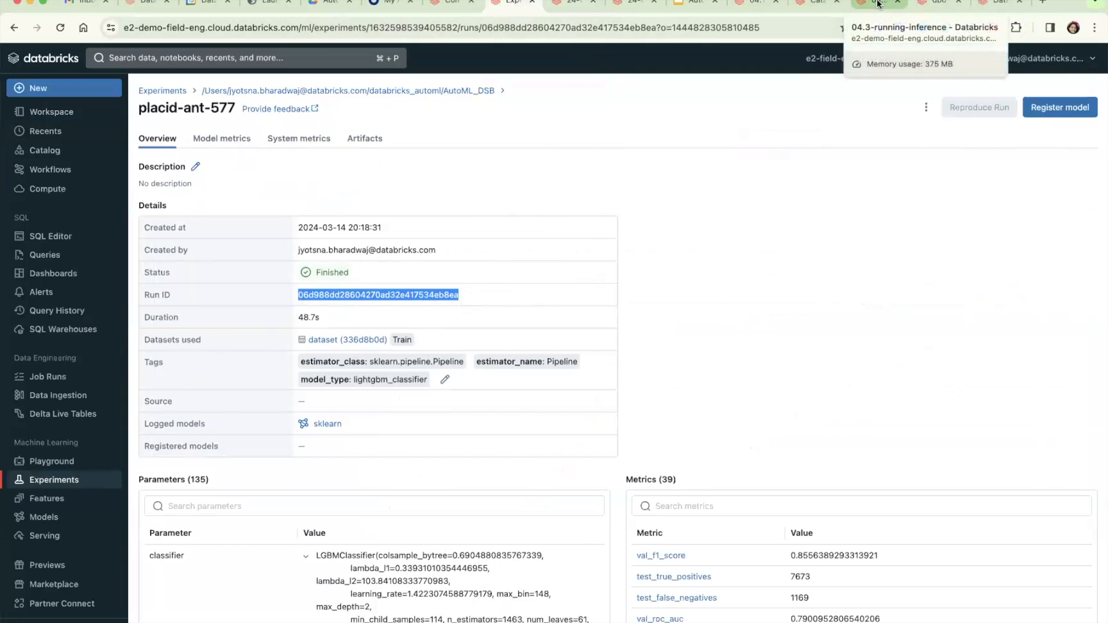
pyautogui.click(877, 3)
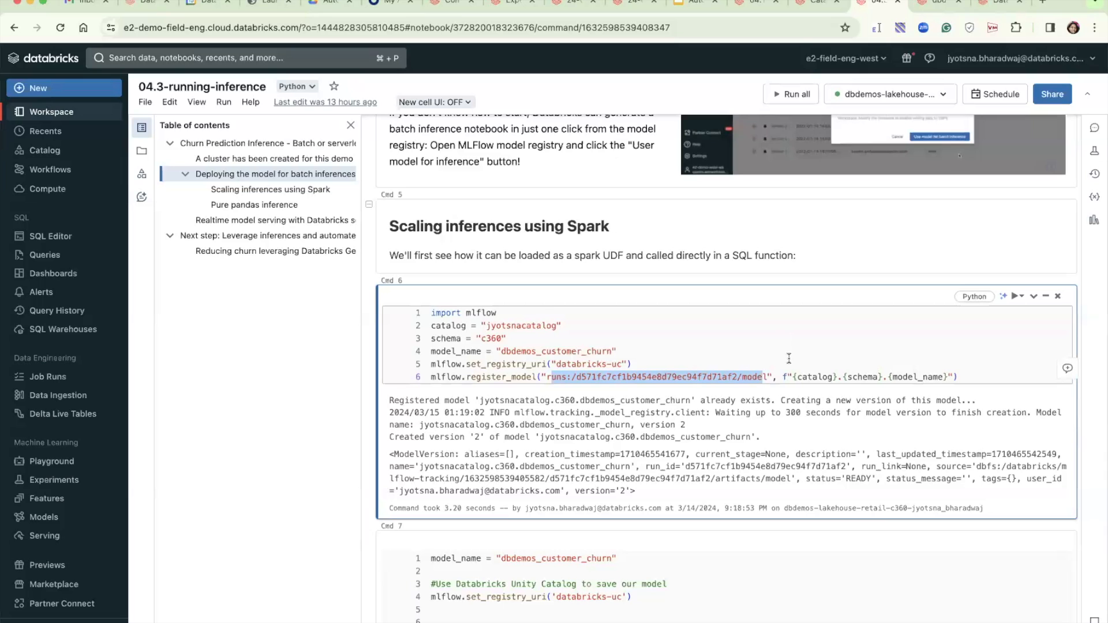
# Open the dbdemos_customer_churn model under jyotsnacatalog.c360 in Catalog Explorer and examine its versions and aliases.
pyautogui.click(809, 2)
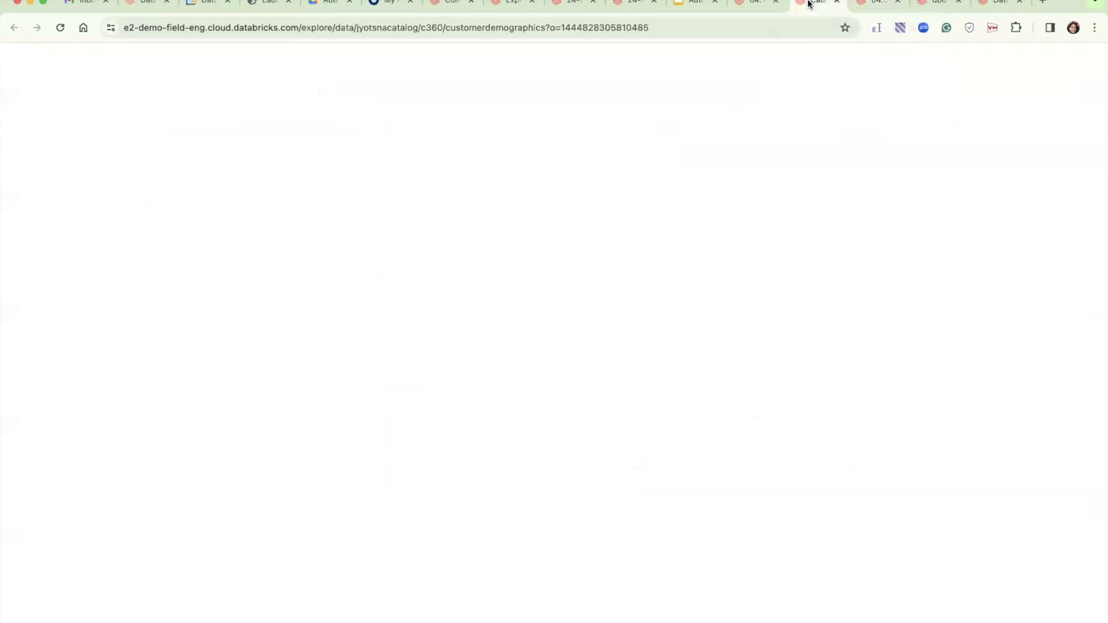
pyautogui.click(242, 519)
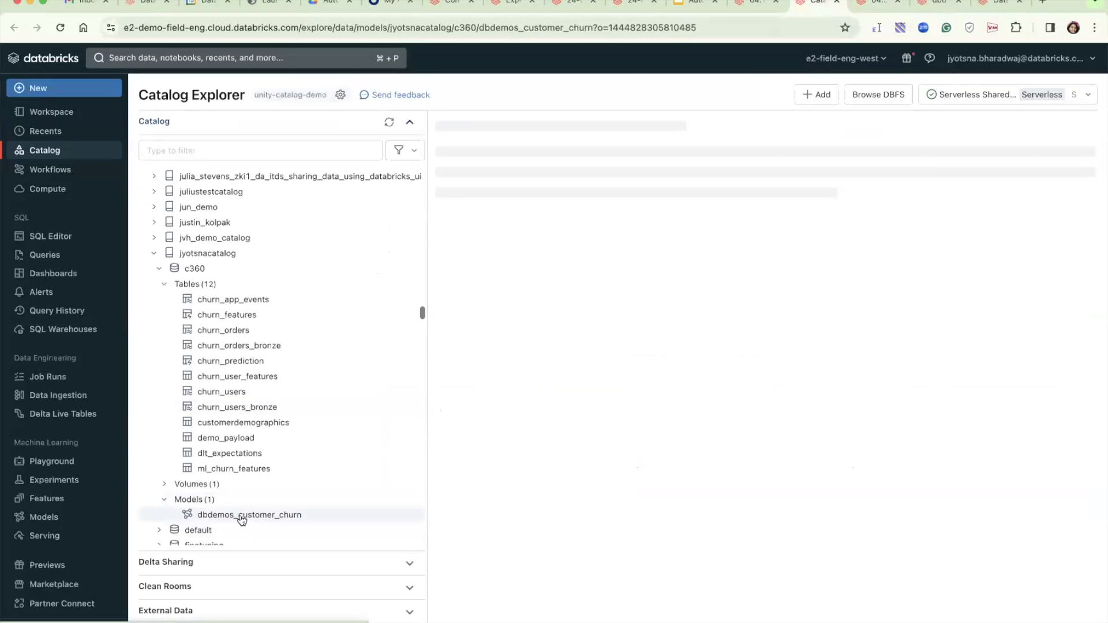
pyautogui.scroll(-1, 332, 463)
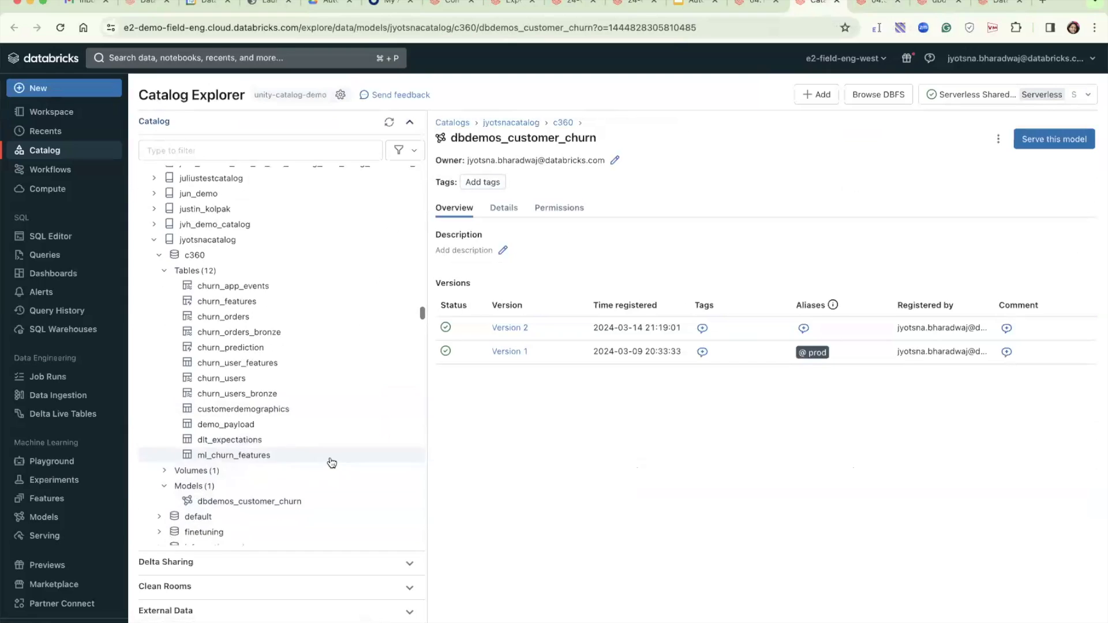
pyautogui.scroll(-1, 331, 463)
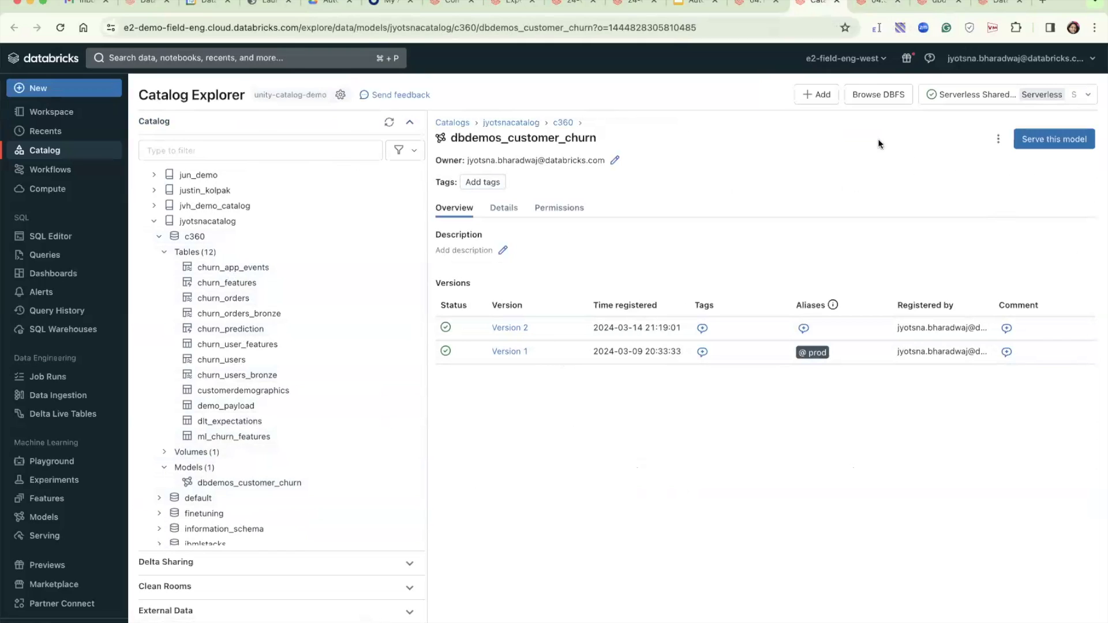
# Return to the 04.3-running-inference notebook and review the cells that load the model as a Spark UDF and run inferences.
pyautogui.click(757, 8)
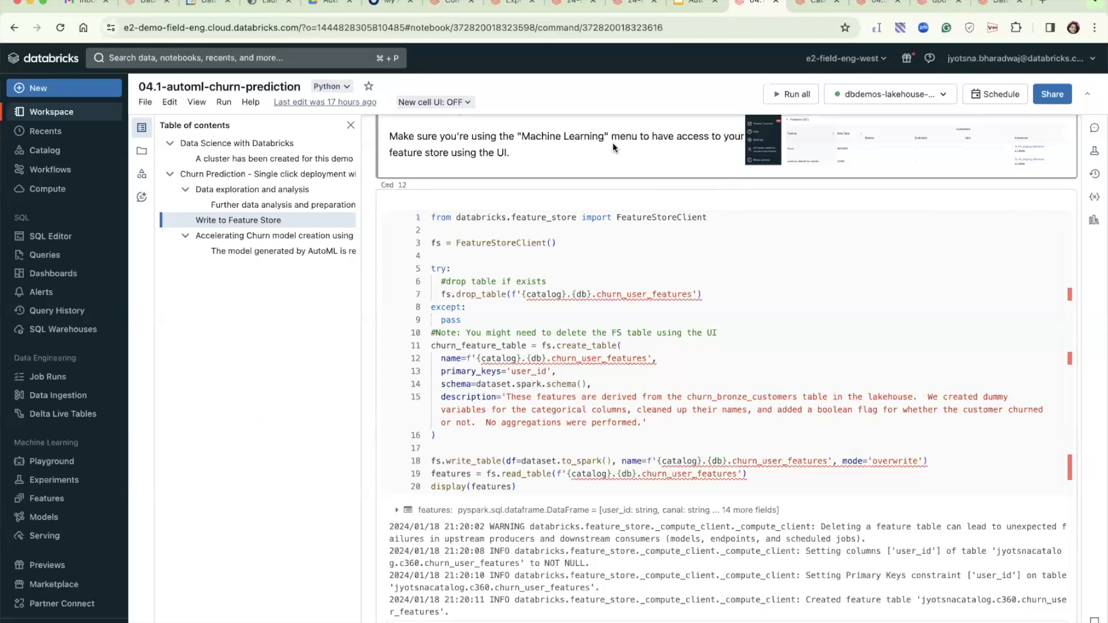
pyautogui.click(868, 7)
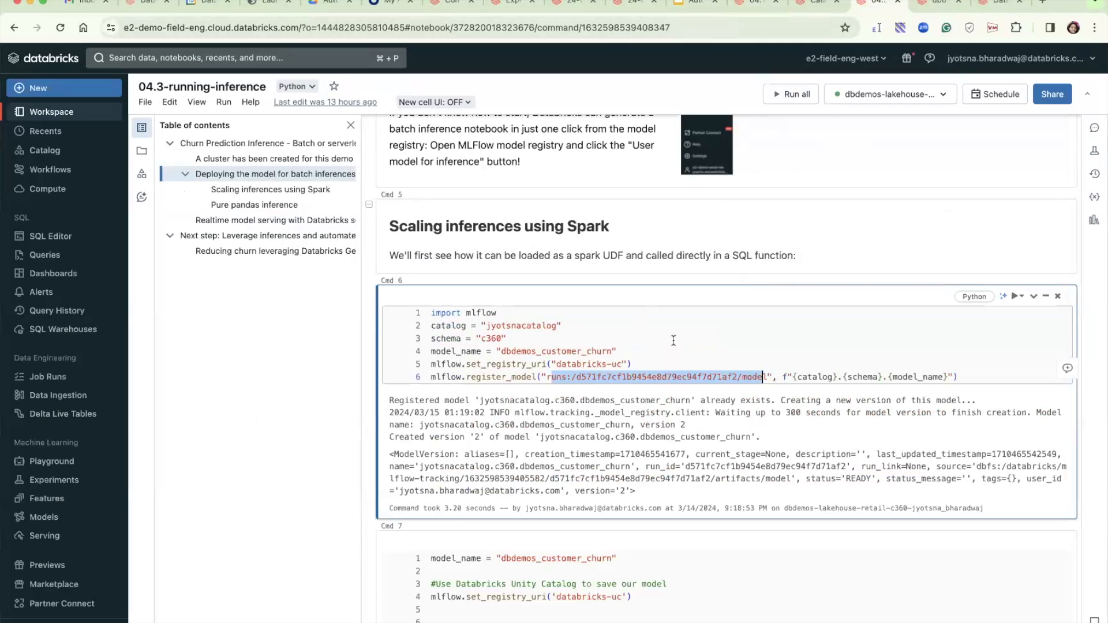
pyautogui.scroll(-5, 674, 340)
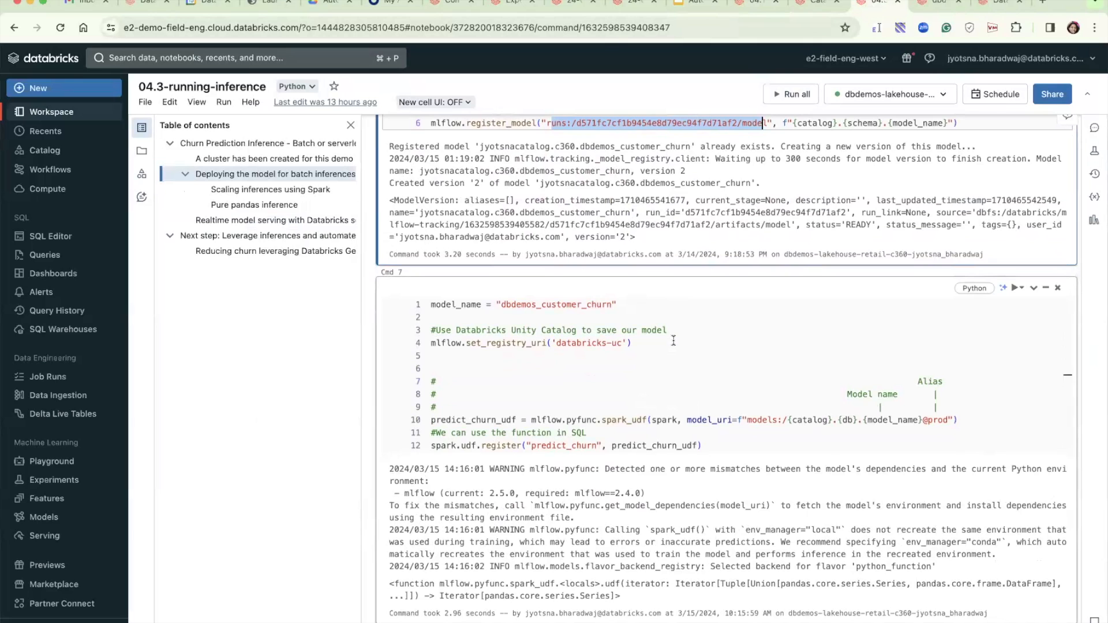
pyautogui.scroll(-5, 674, 340)
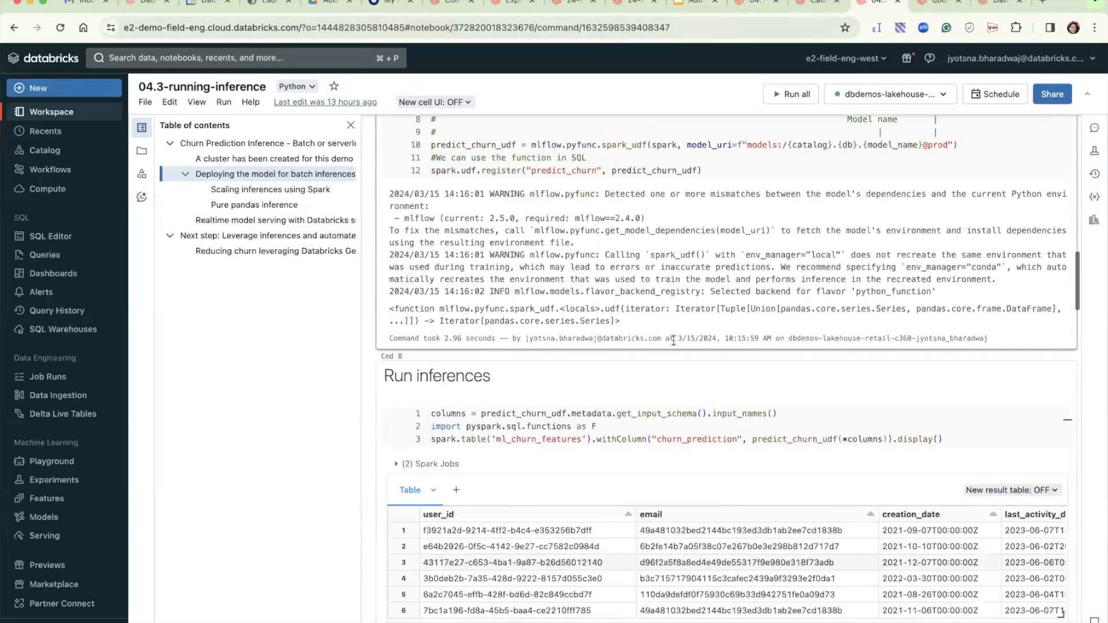
pyautogui.scroll(-2, 673, 341)
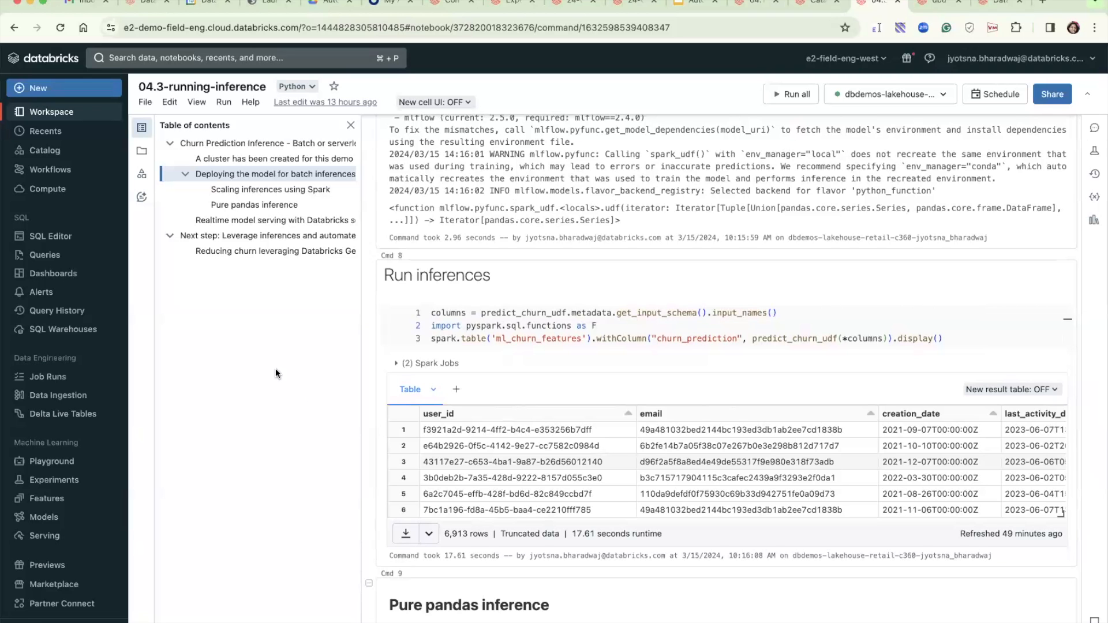
pyautogui.scroll(-5, 595, 362)
pyautogui.scroll(6, 560, 390)
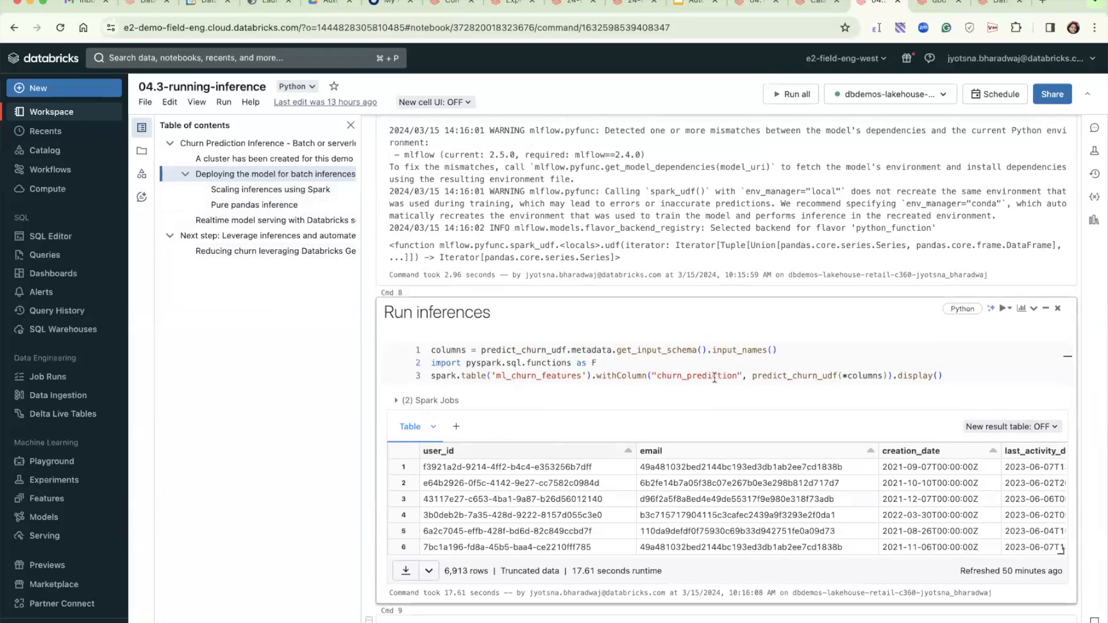
# Examine the prod alias in the spark_udf model URI and highlight predict_churn_udf in the Run inferences code.
pyautogui.scroll(3, 794, 380)
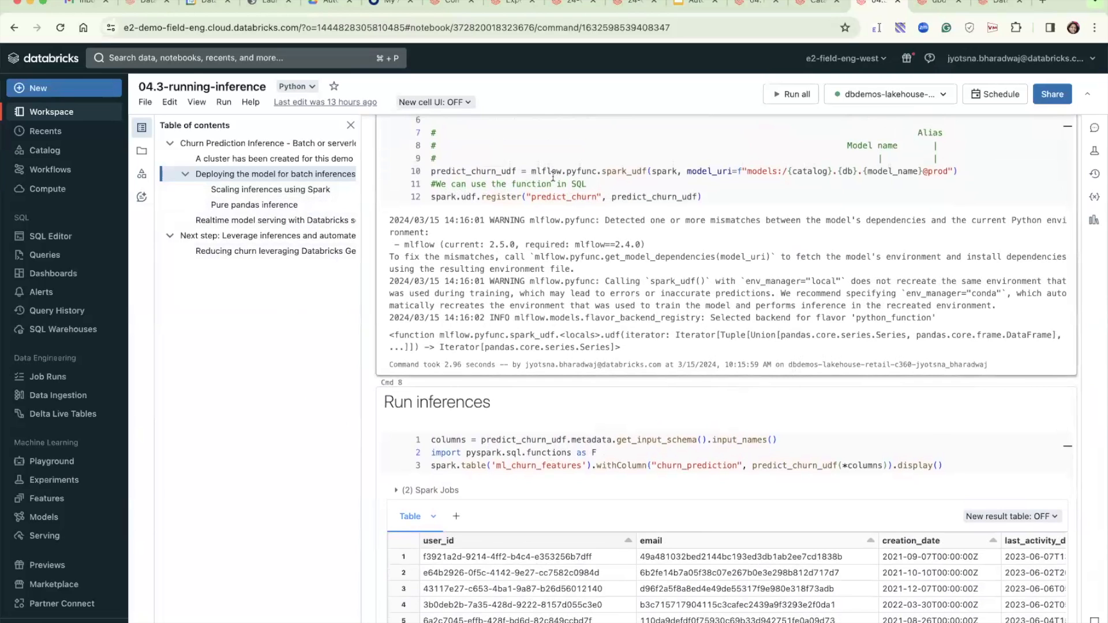
pyautogui.scroll(1, 725, 174)
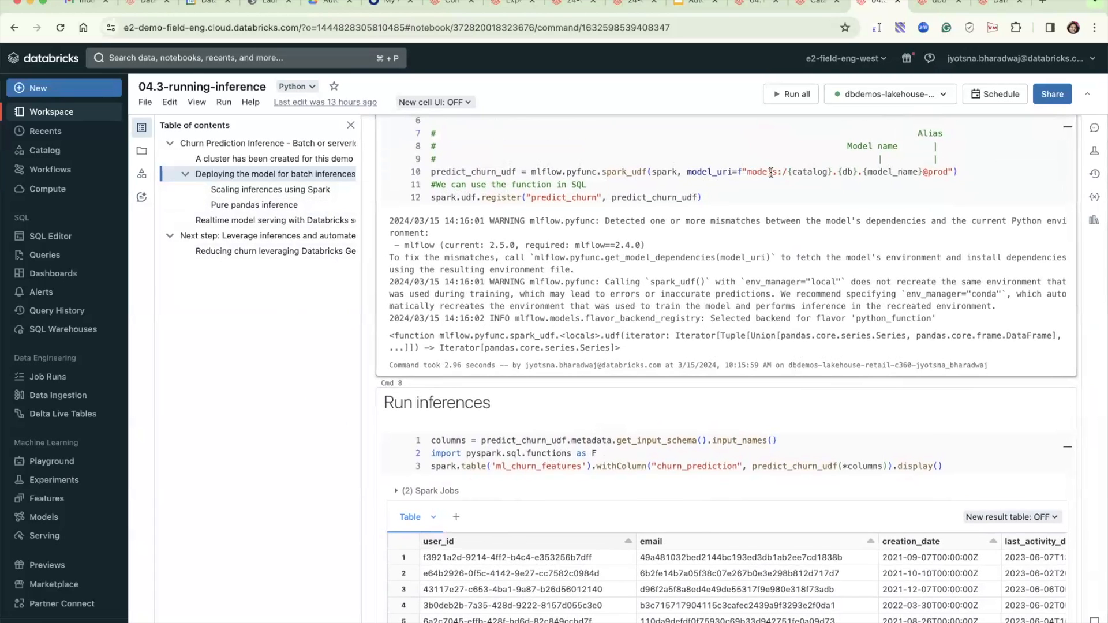
pyautogui.scroll(1, 808, 174)
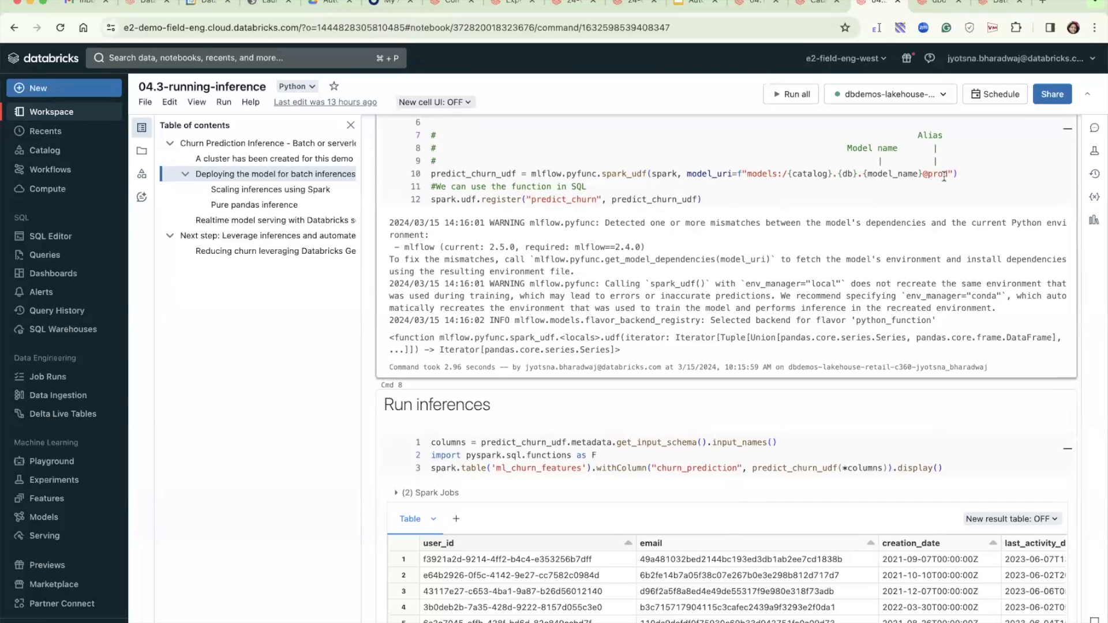
pyautogui.moveTo(942, 179)
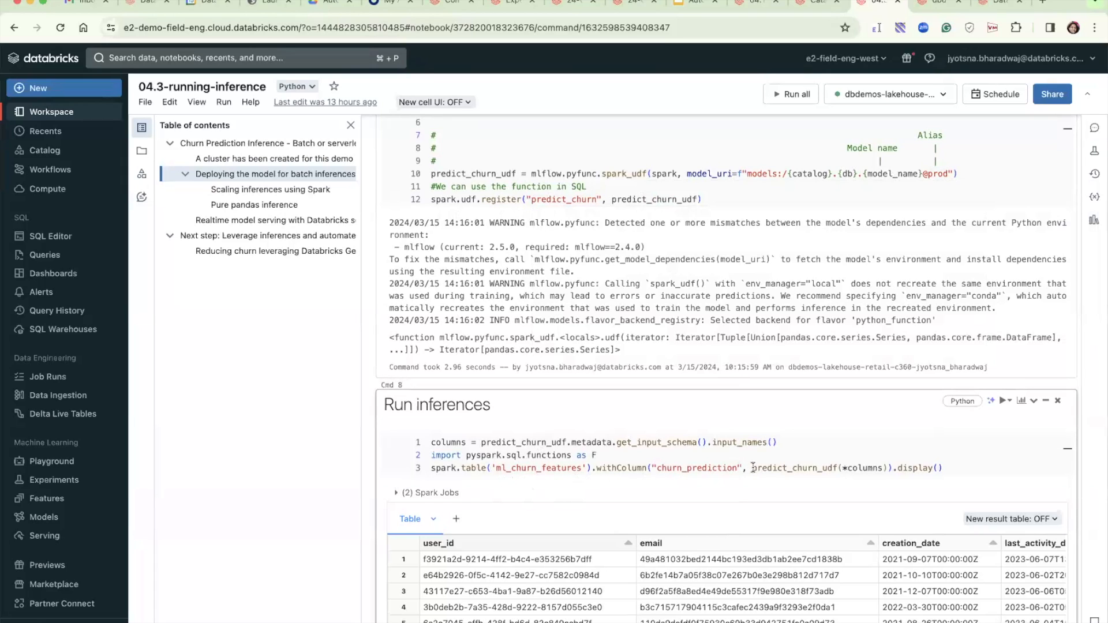
pyautogui.moveTo(752, 468); pyautogui.dragTo(838, 468)
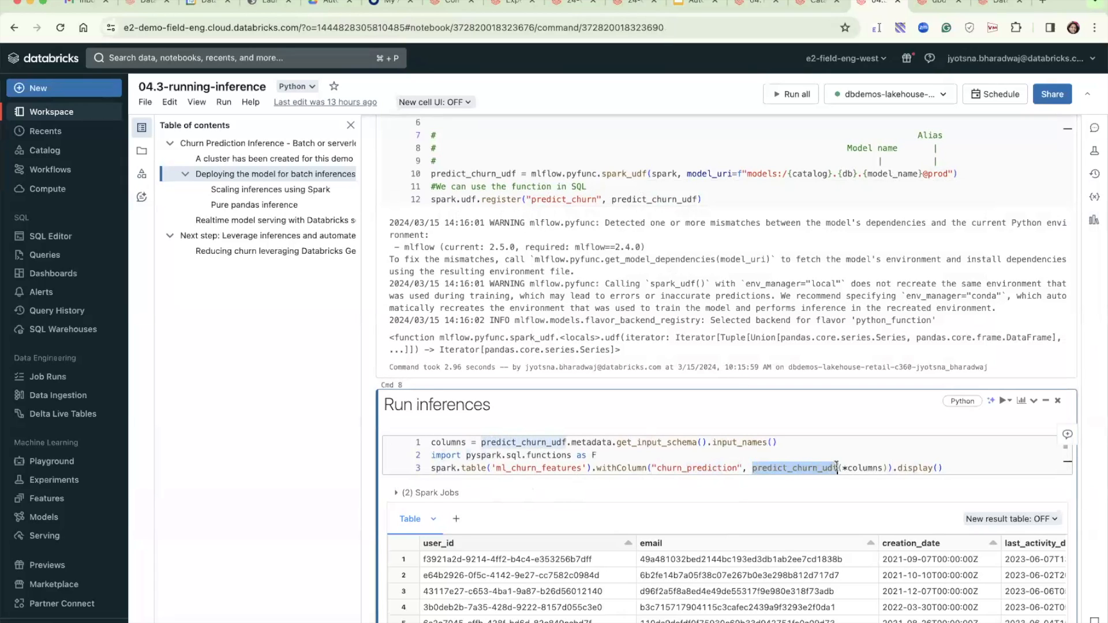
# Examine the Run inferences result table in the 04.3-running-inference notebook across to the churn_prediction column.
pyautogui.scroll(-1, 802, 459)
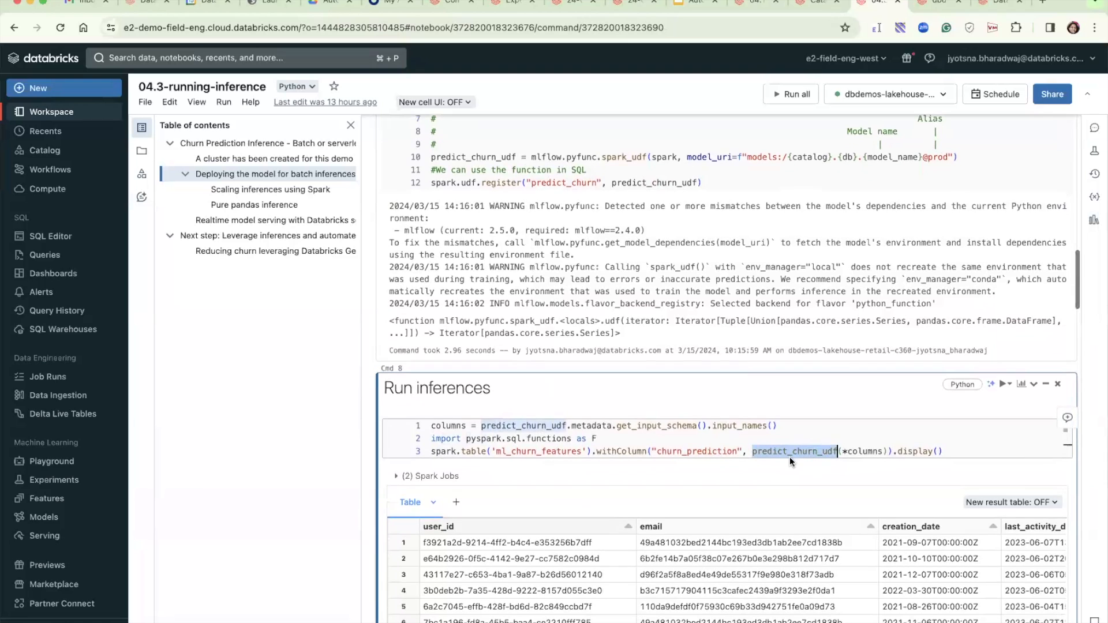
pyautogui.scroll(-3, 670, 456)
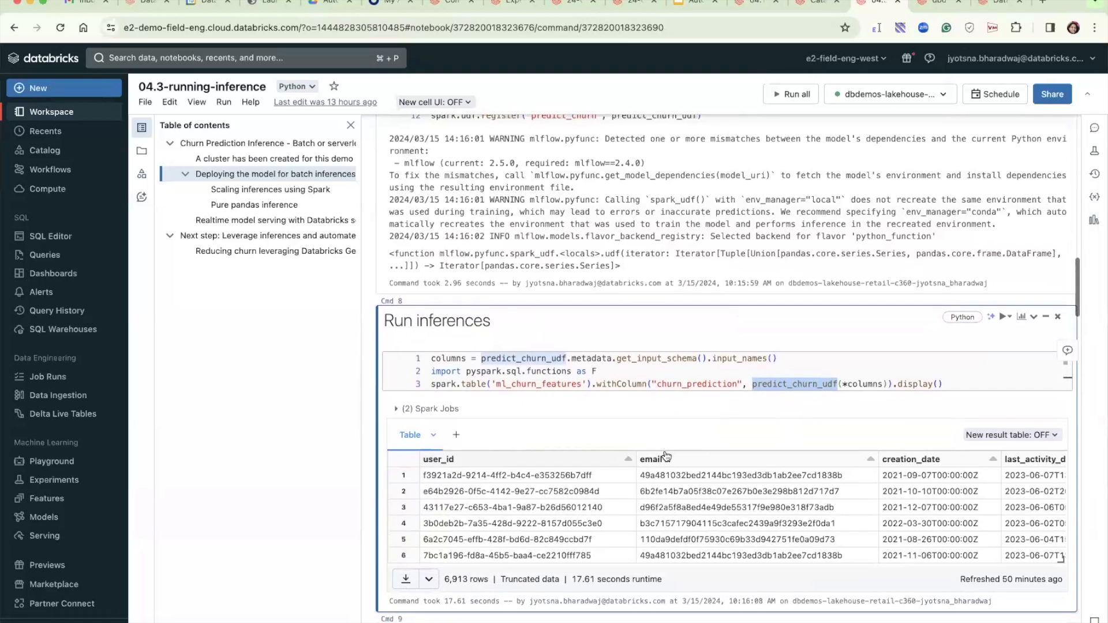
pyautogui.click(569, 505)
pyautogui.hscroll(5, 569, 505)
pyautogui.hscroll(10, 569, 505)
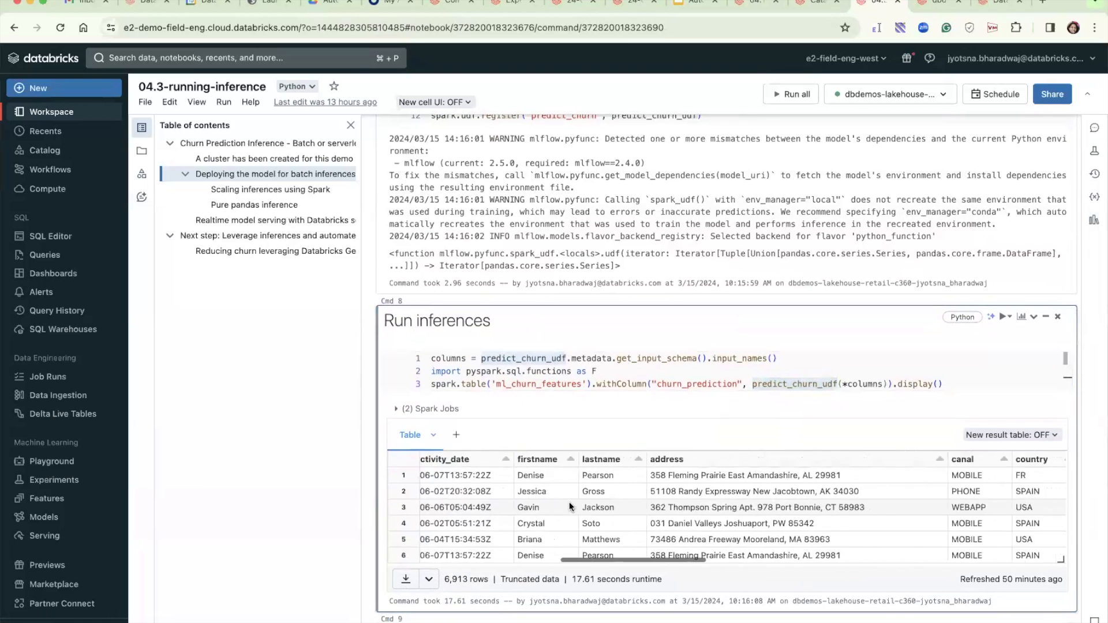
pyautogui.hscroll(10, 569, 507)
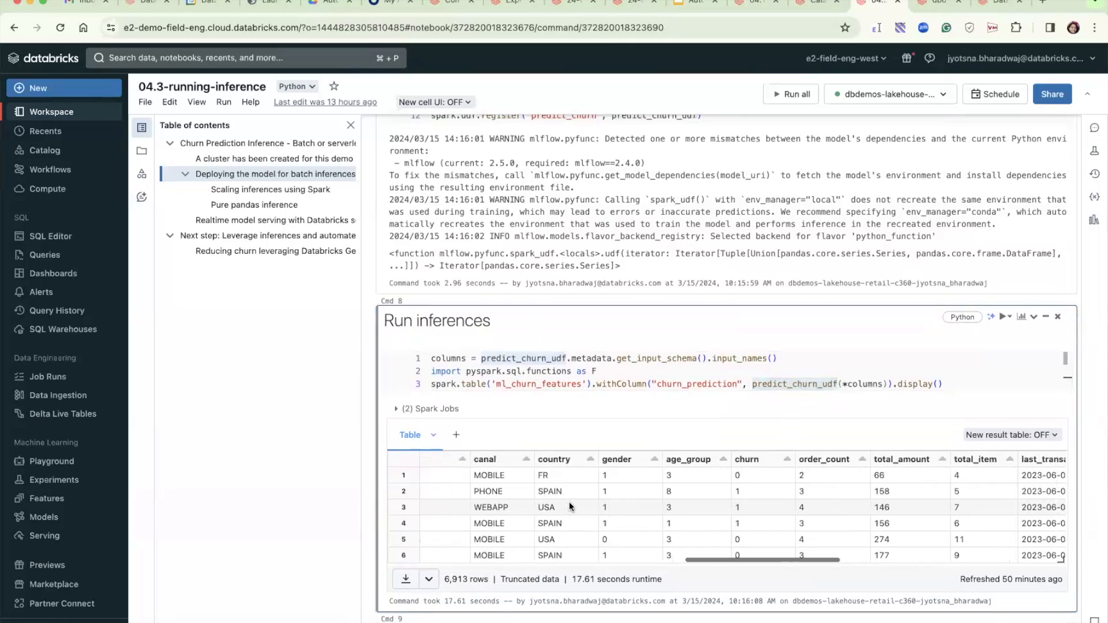
pyautogui.hscroll(5, 569, 506)
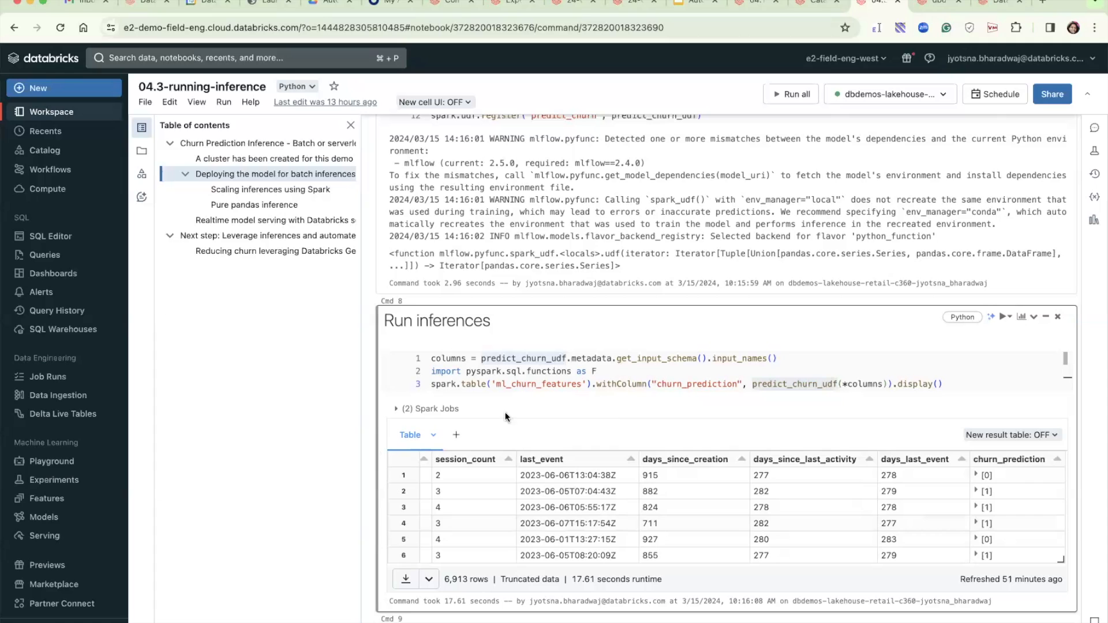
# Start a new serving endpoint for the jyotsnacatalog.c360.dbdemos_customer_churn model and name it DSB_churn_end_point.
pyautogui.click(270, 224)
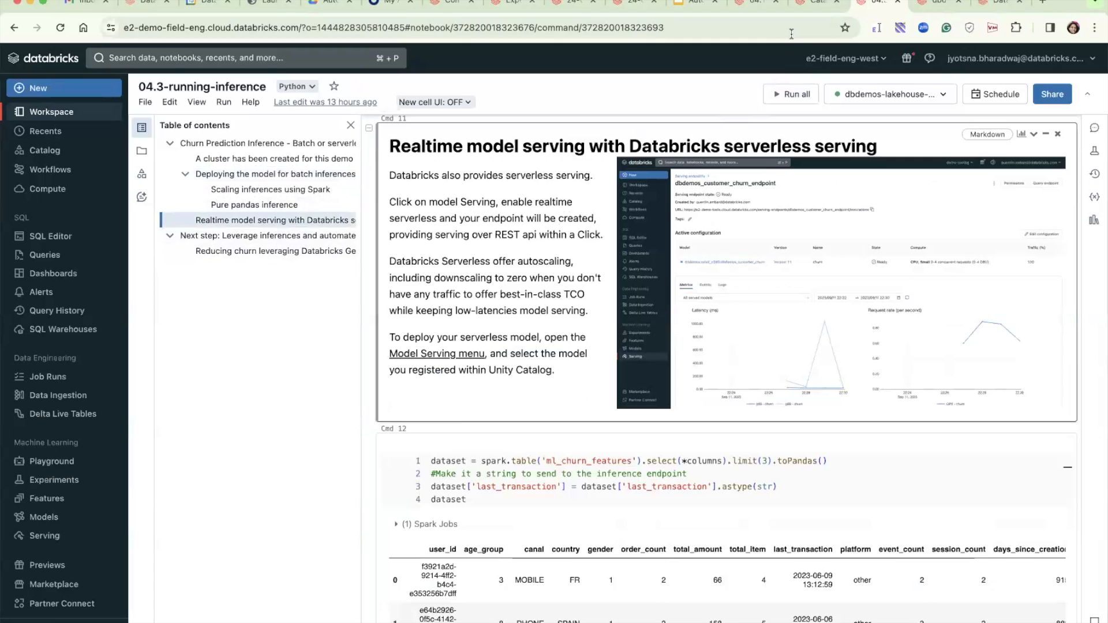
pyautogui.click(807, 7)
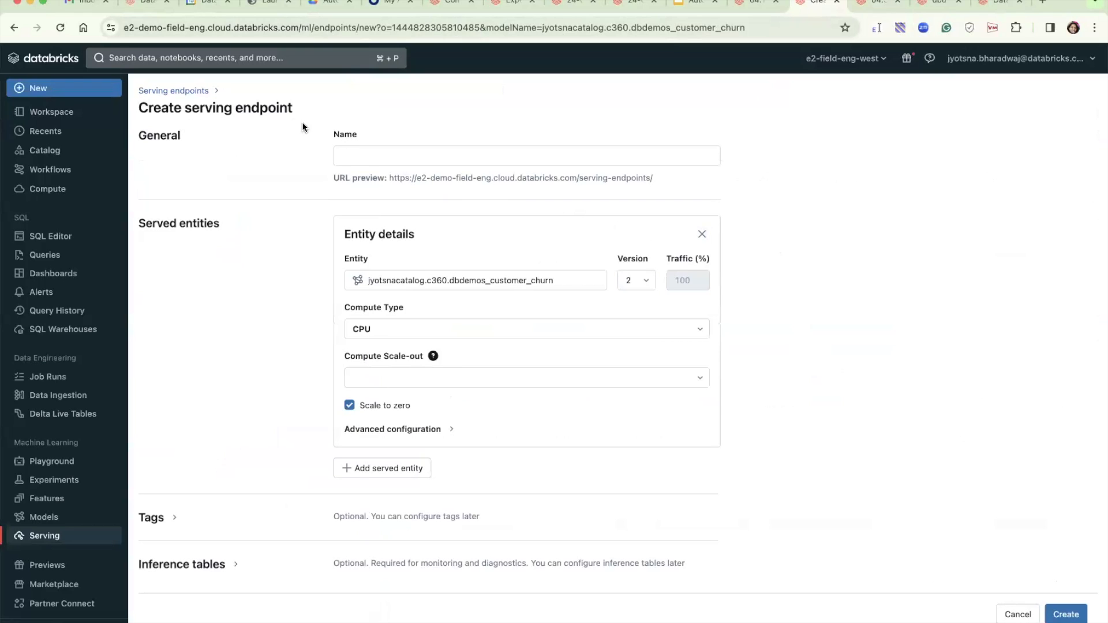
pyautogui.click(379, 160)
pyautogui.write('DSB')
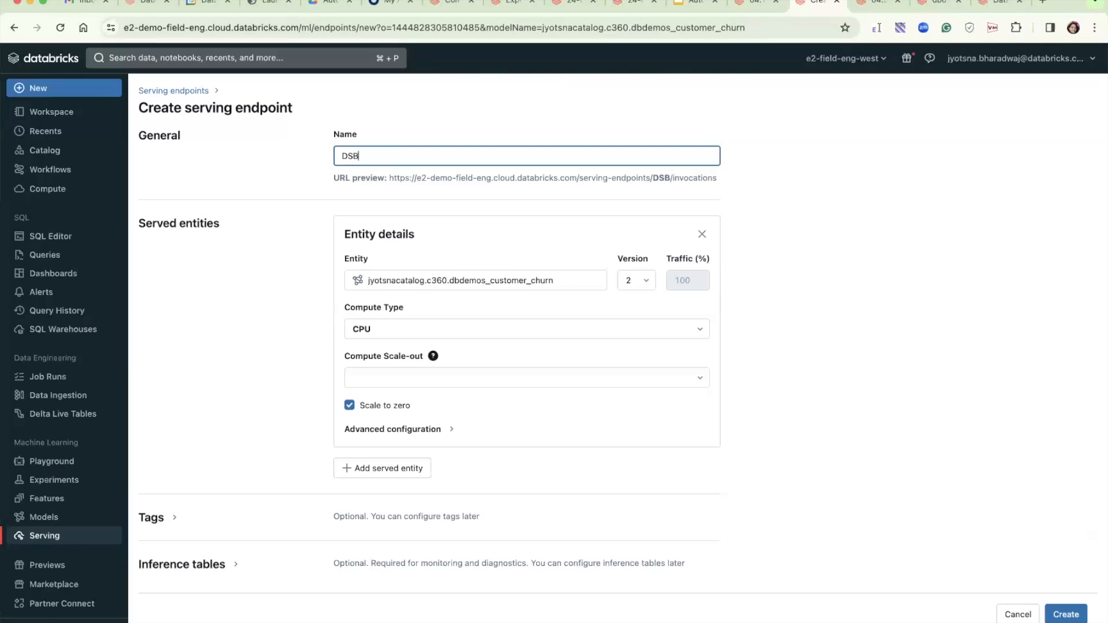
pyautogui.write('_')
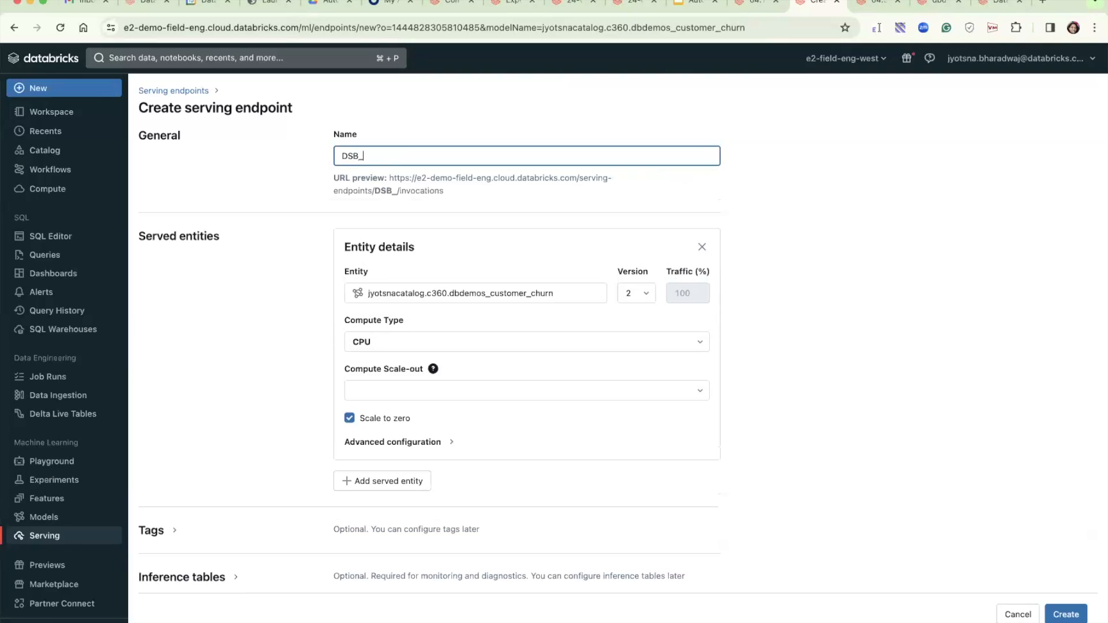
pyautogui.write('churn_end_point')
pyautogui.click(883, 314)
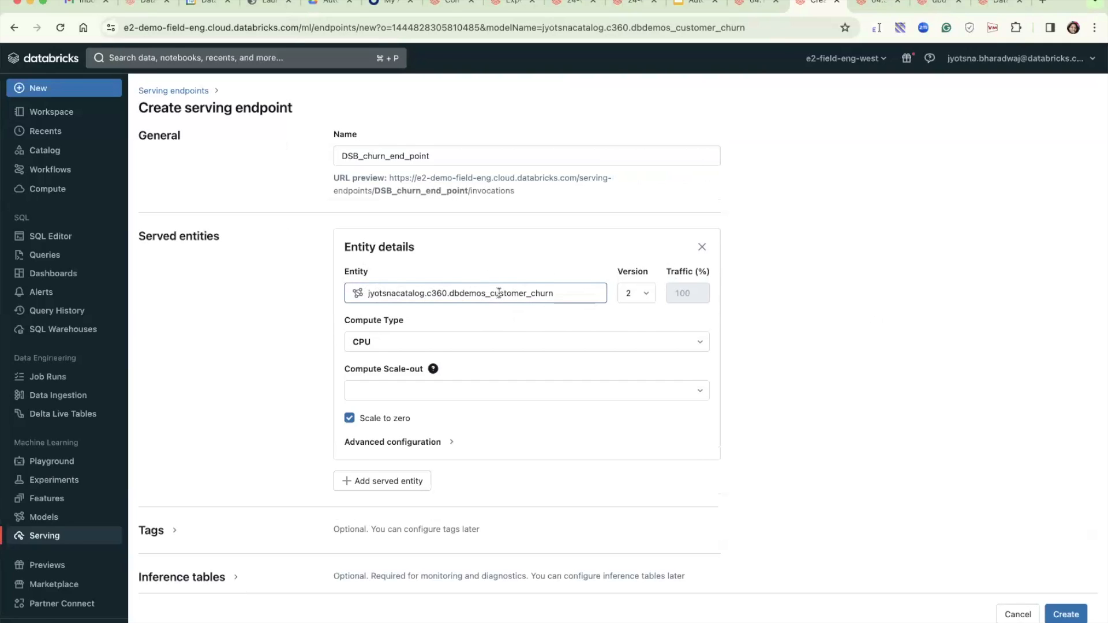
# Keep model version 2 and the CPU compute type for the served entity, and set its compute scale-out to Small.
pyautogui.scroll(-1, 499, 292)
pyautogui.click(643, 289)
pyautogui.click(841, 288)
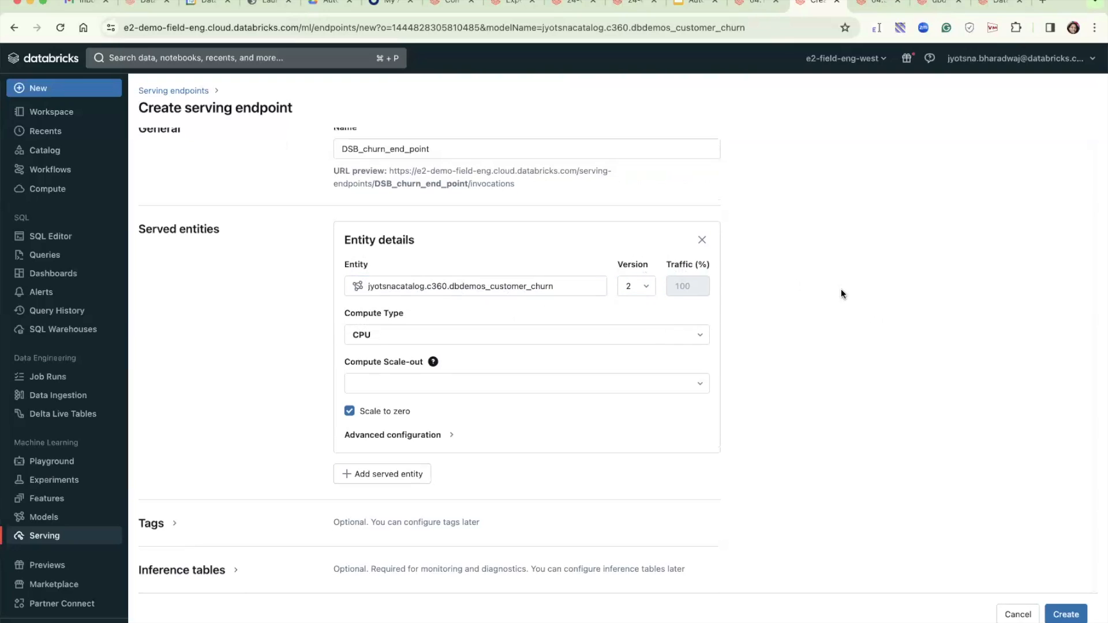
pyautogui.click(487, 337)
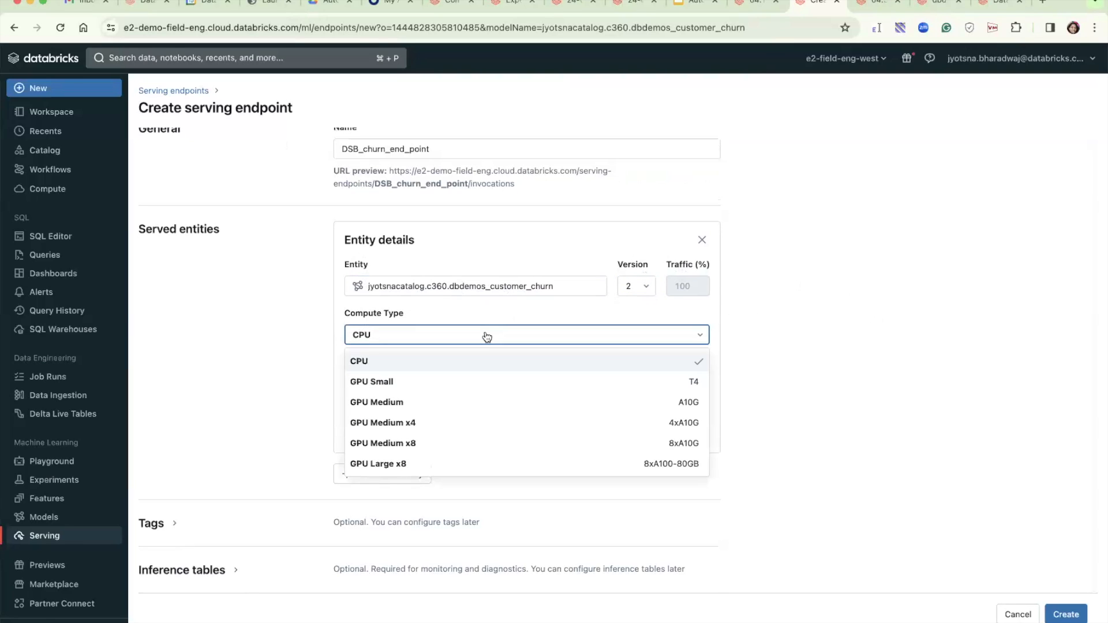
pyautogui.click(487, 337)
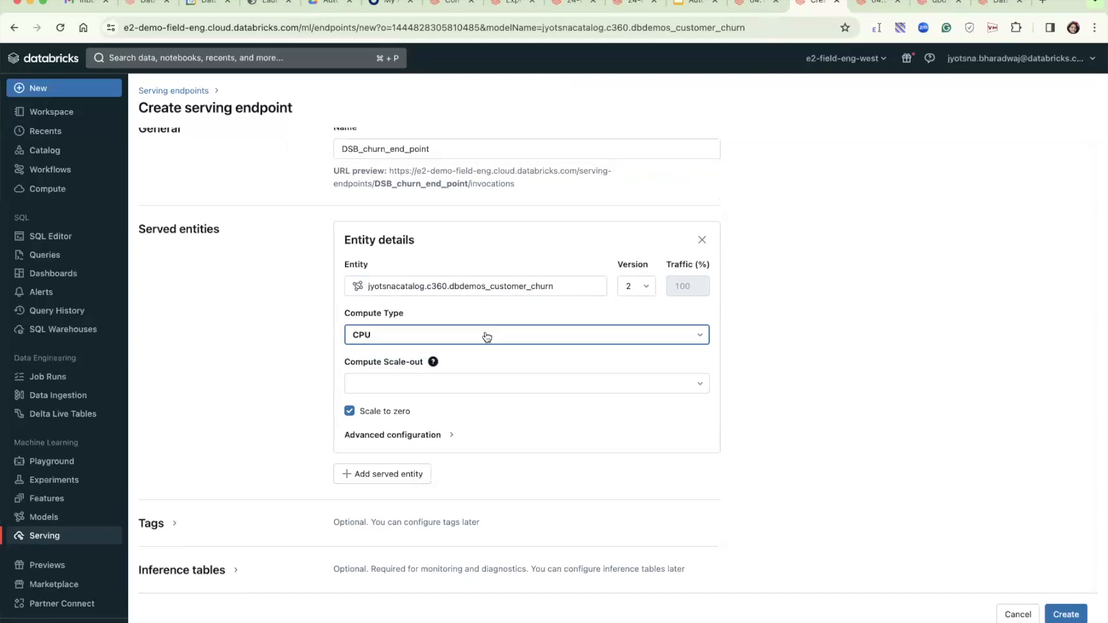
pyautogui.click(491, 382)
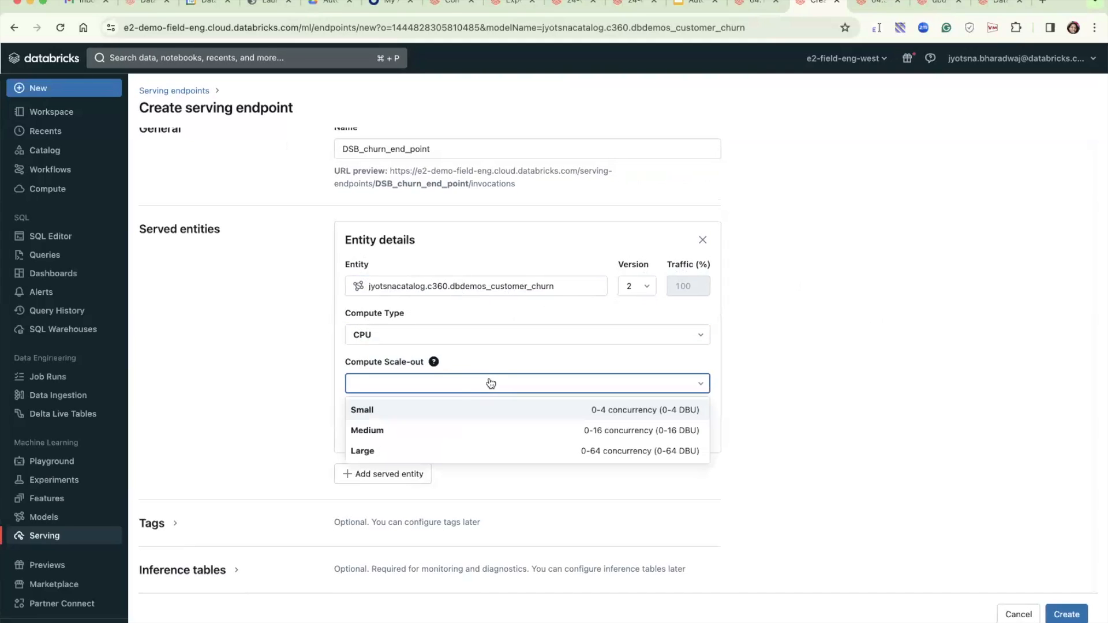
pyautogui.click(410, 410)
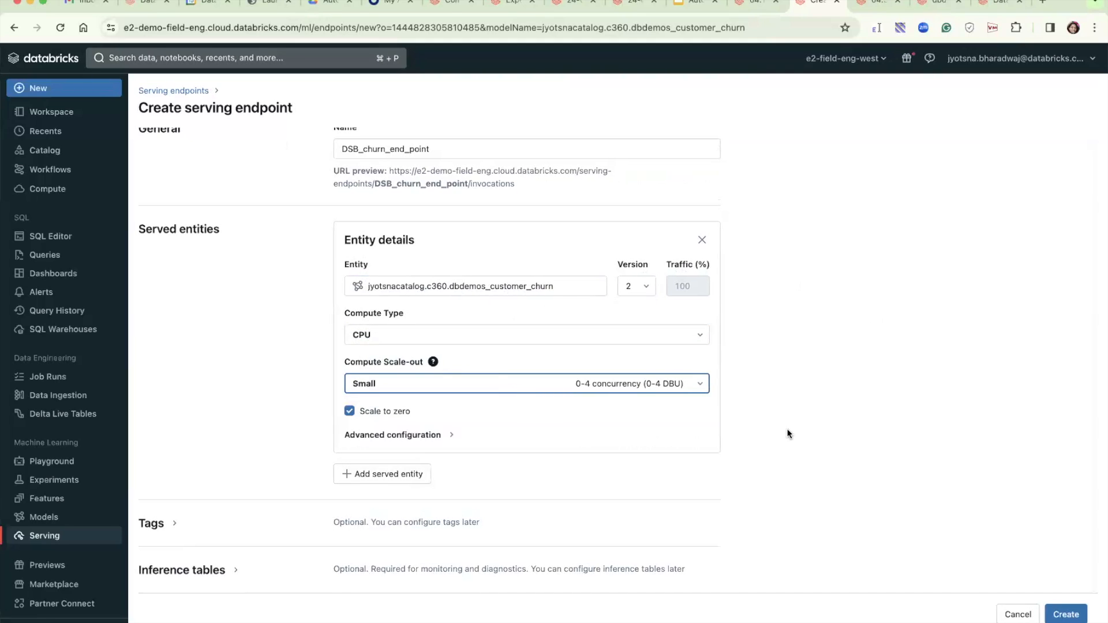
# Enable inference tables for the endpoint with catalog jyotsnacatalog, schema c360 and table prefix dsb.
pyautogui.click(214, 571)
pyautogui.click(238, 573)
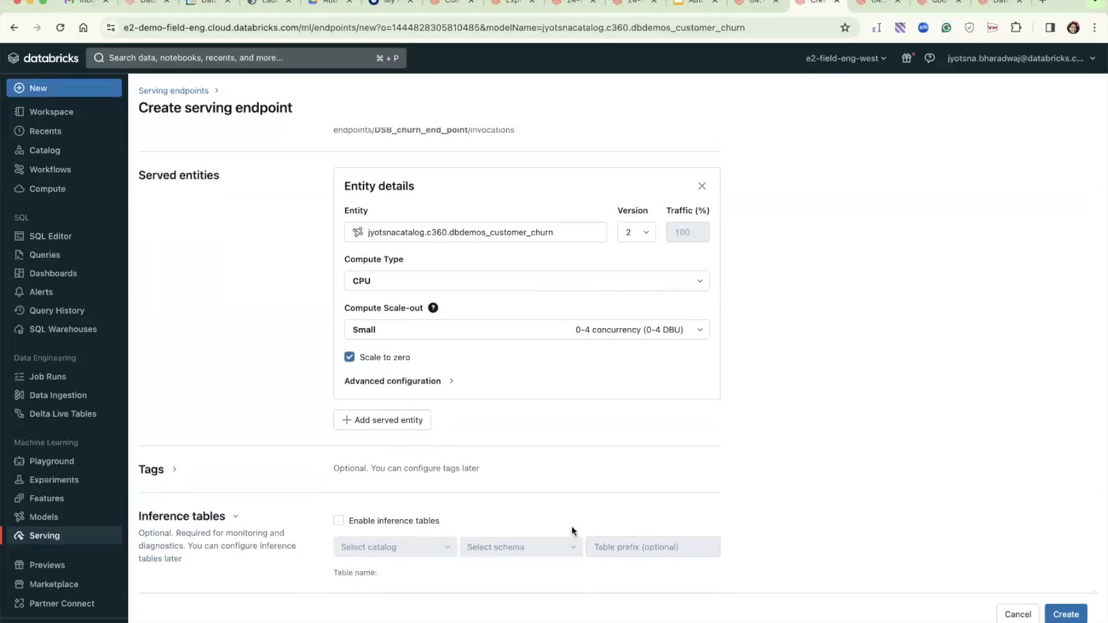
pyautogui.scroll(2, 754, 522)
pyautogui.scroll(-2, 778, 528)
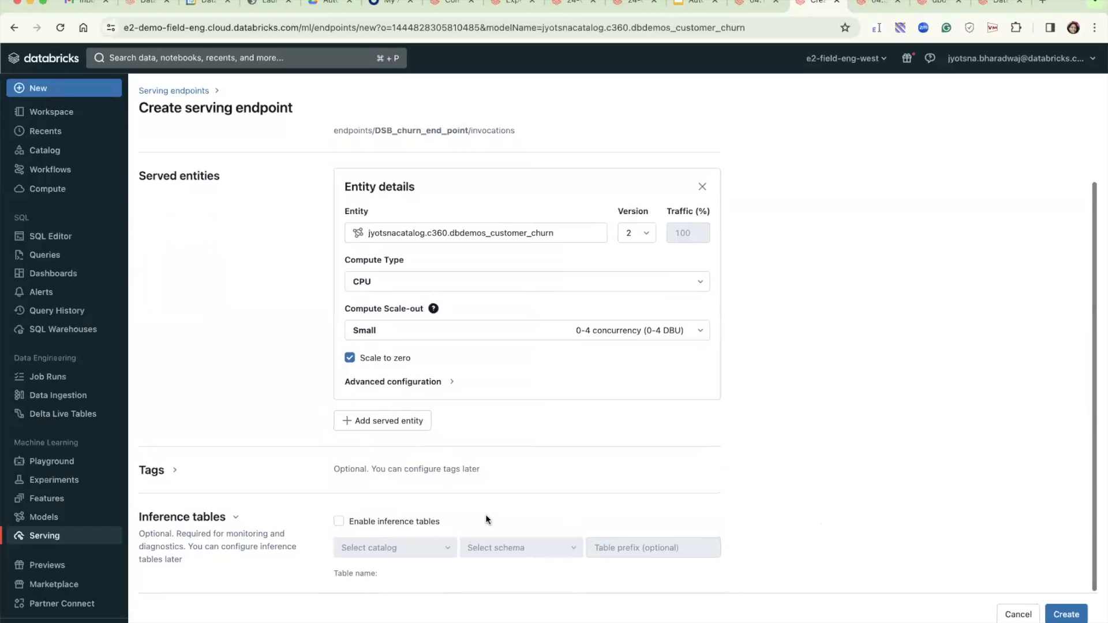
pyautogui.click(339, 521)
pyautogui.click(418, 547)
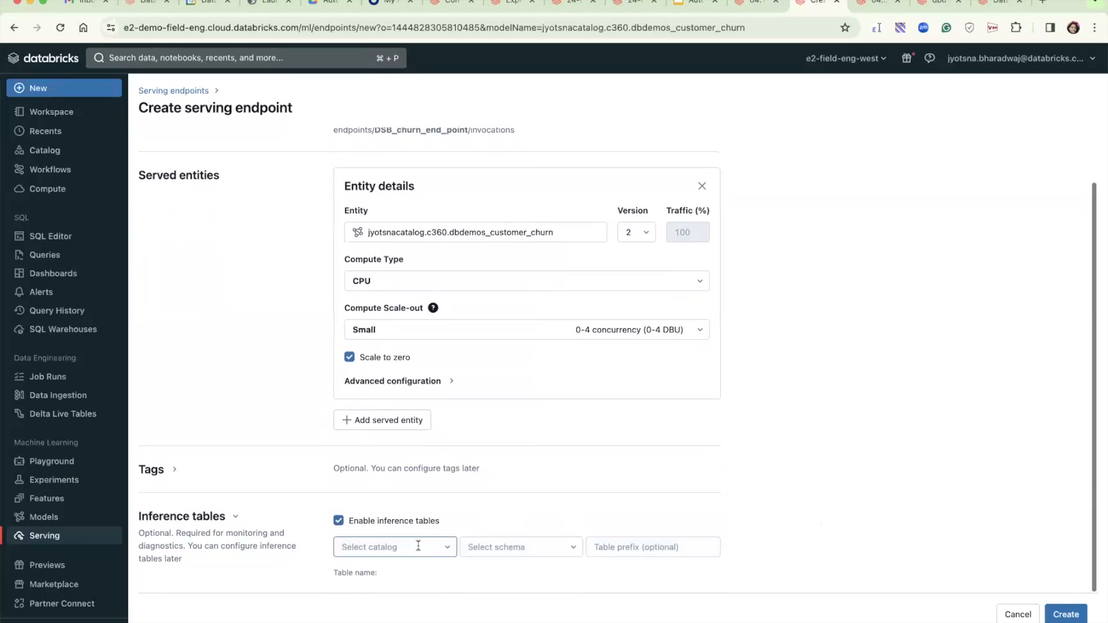
pyautogui.write('jy')
pyautogui.click(407, 574)
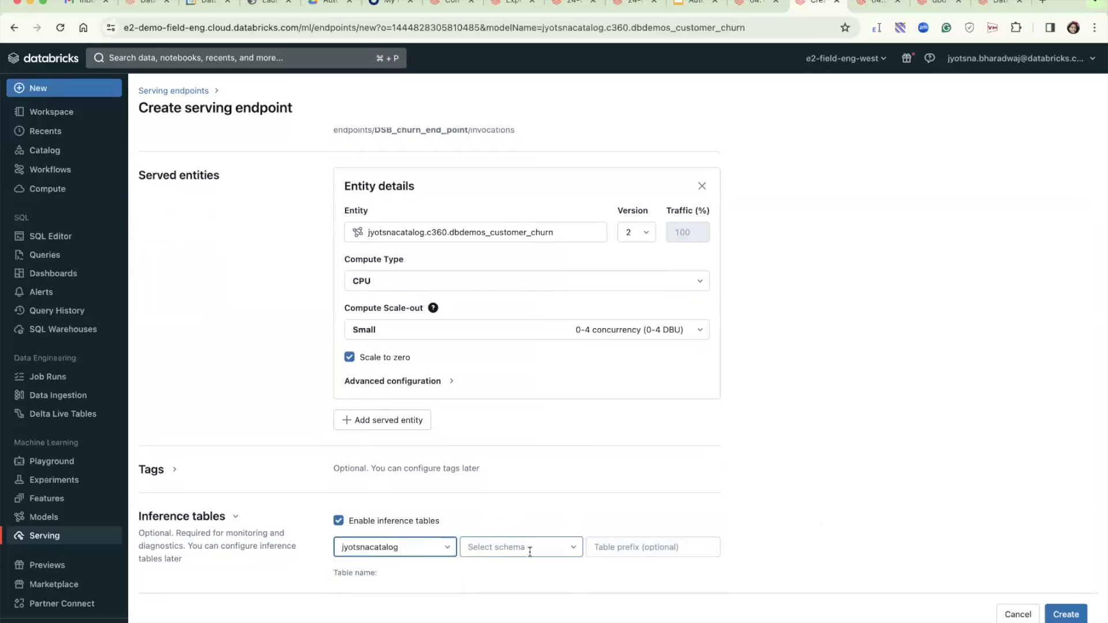
pyautogui.click(529, 549)
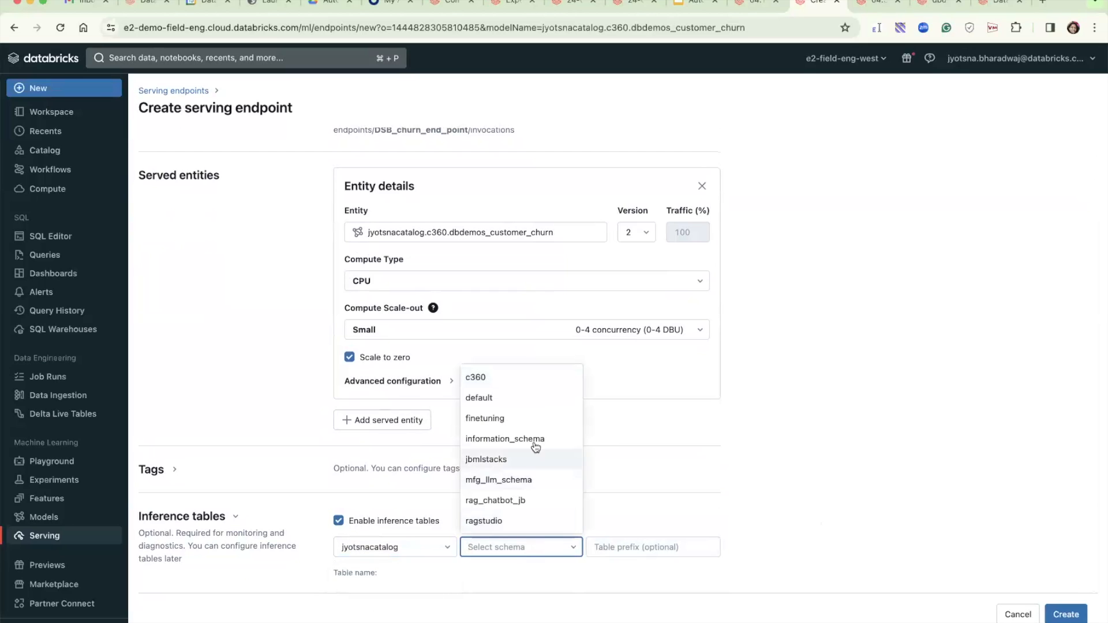
pyautogui.click(522, 380)
pyautogui.click(663, 547)
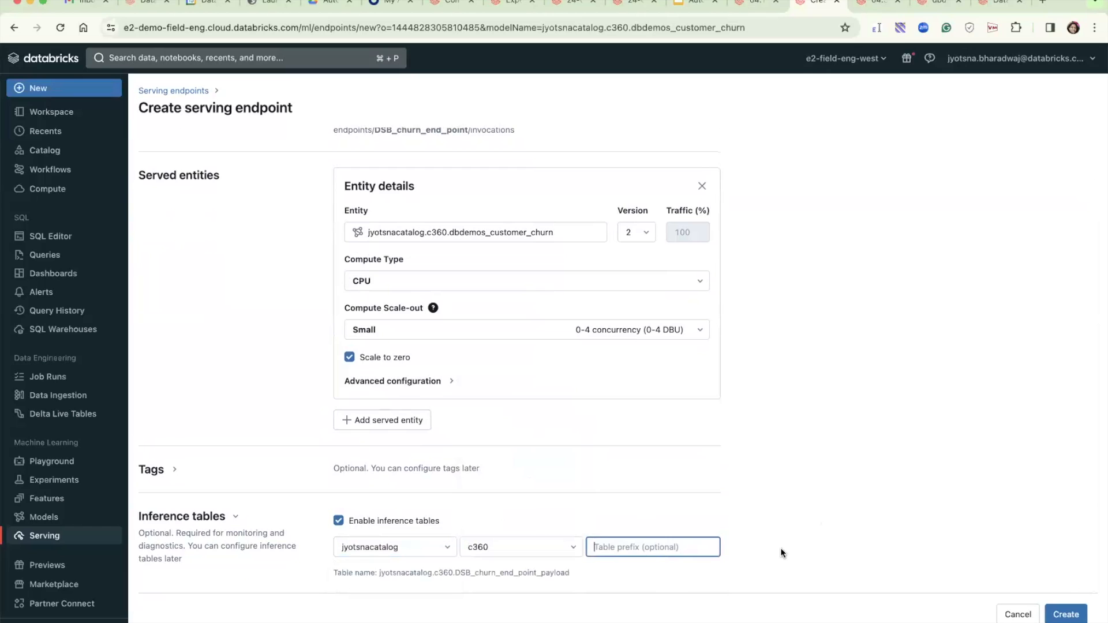
pyautogui.write('dsb')
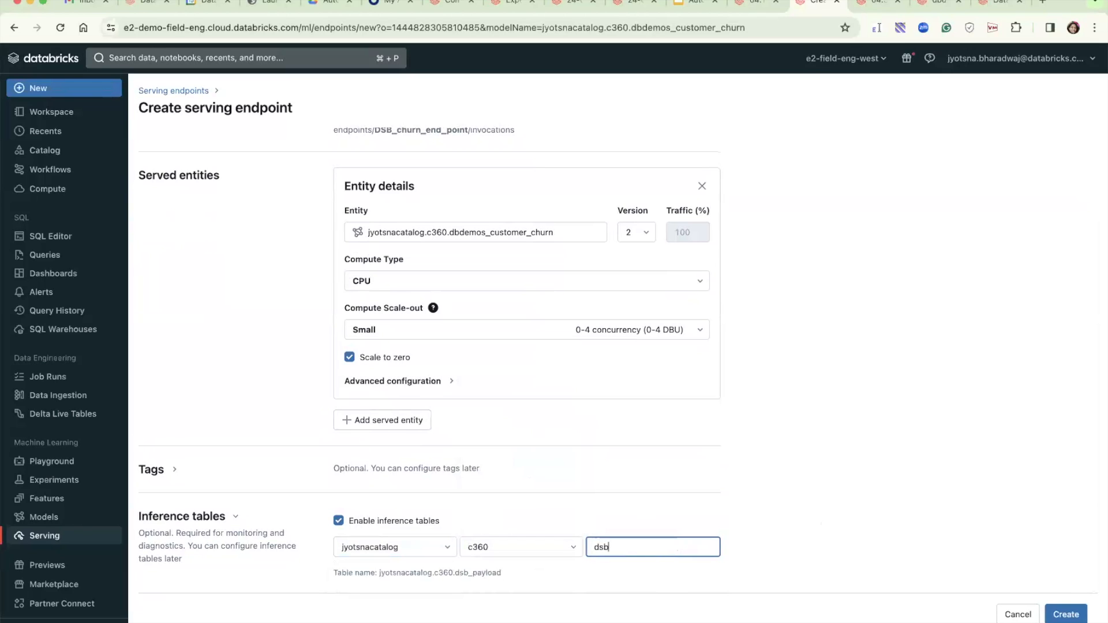
# Review the endpoint settings and create the DSB_churn_end_point serving endpoint.
pyautogui.scroll(2, 925, 497)
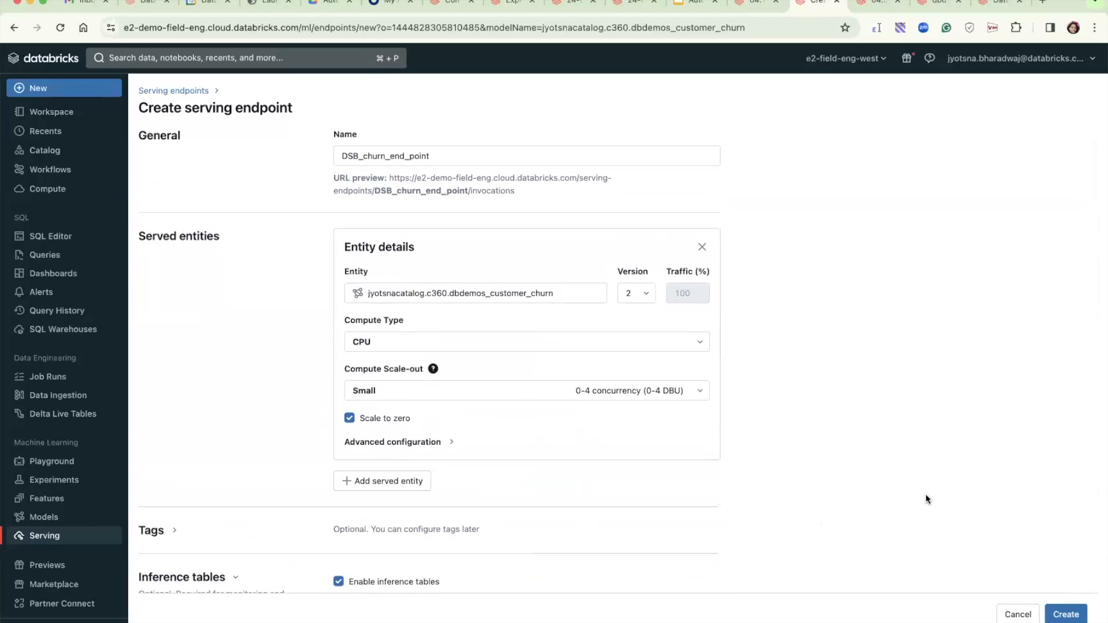
pyautogui.scroll(-2, 981, 549)
pyautogui.click(1064, 616)
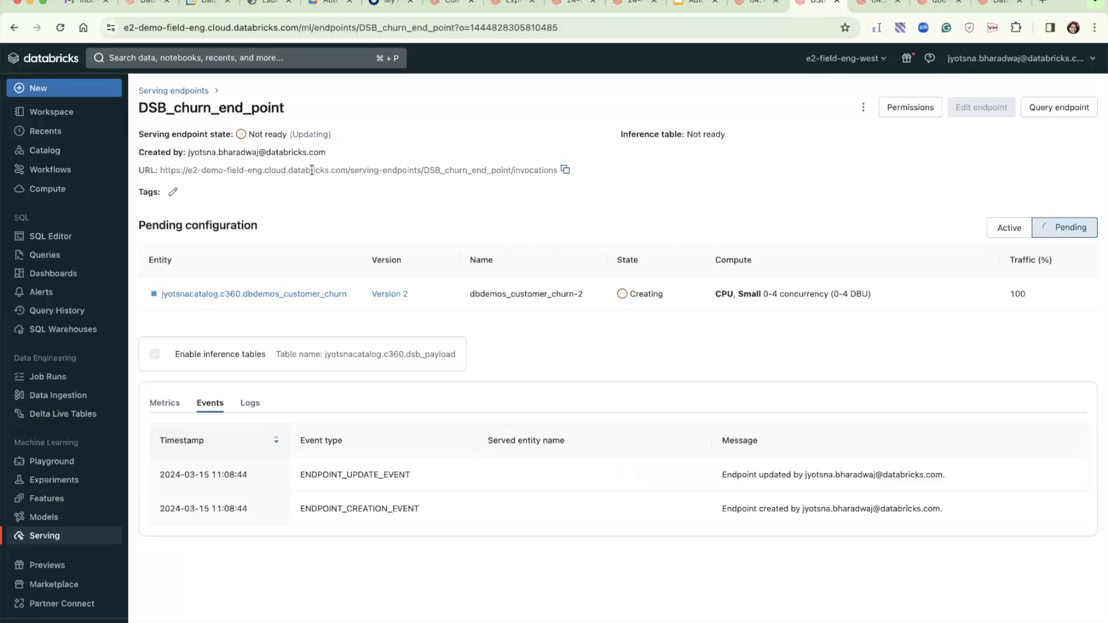
# Filter the serving endpoints list to those owned by the current account and open Testmodelserving.
pyautogui.click(197, 94)
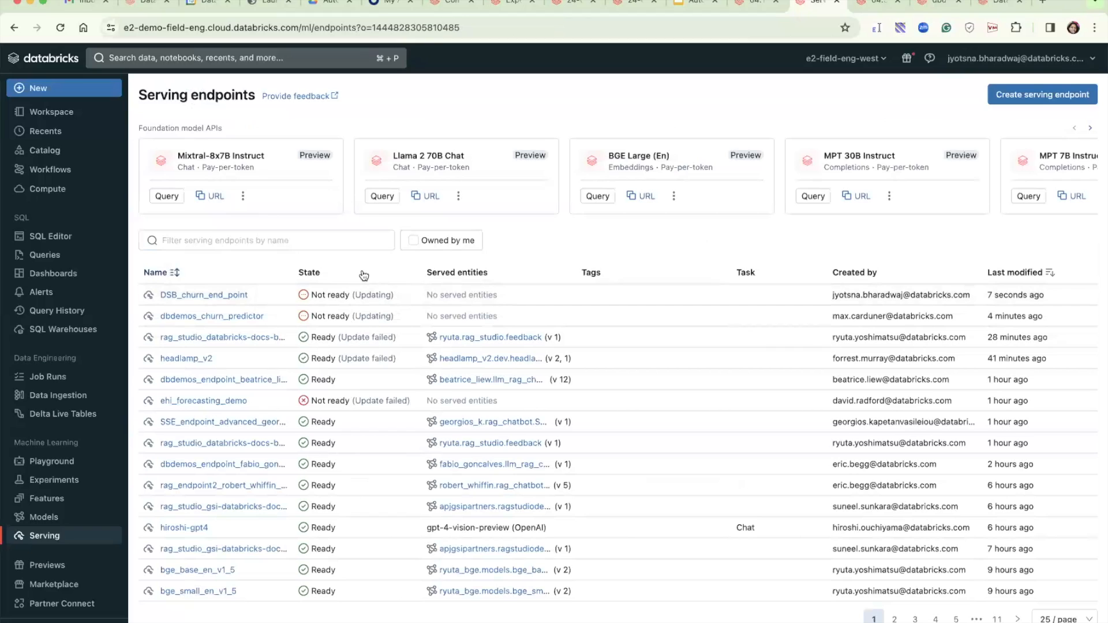
pyautogui.click(444, 242)
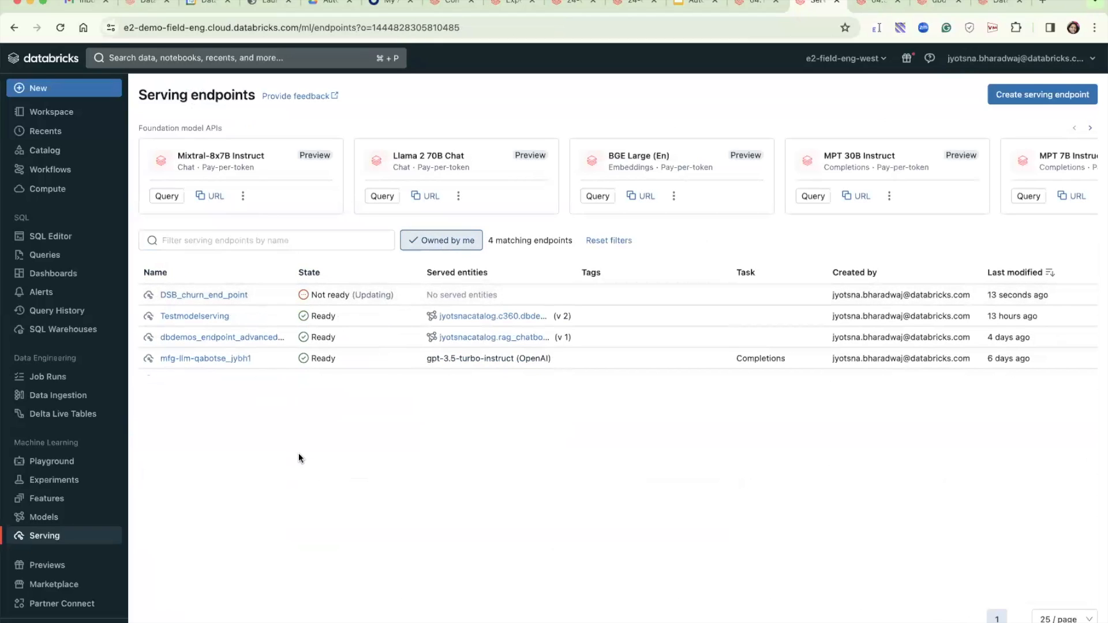
pyautogui.click(204, 323)
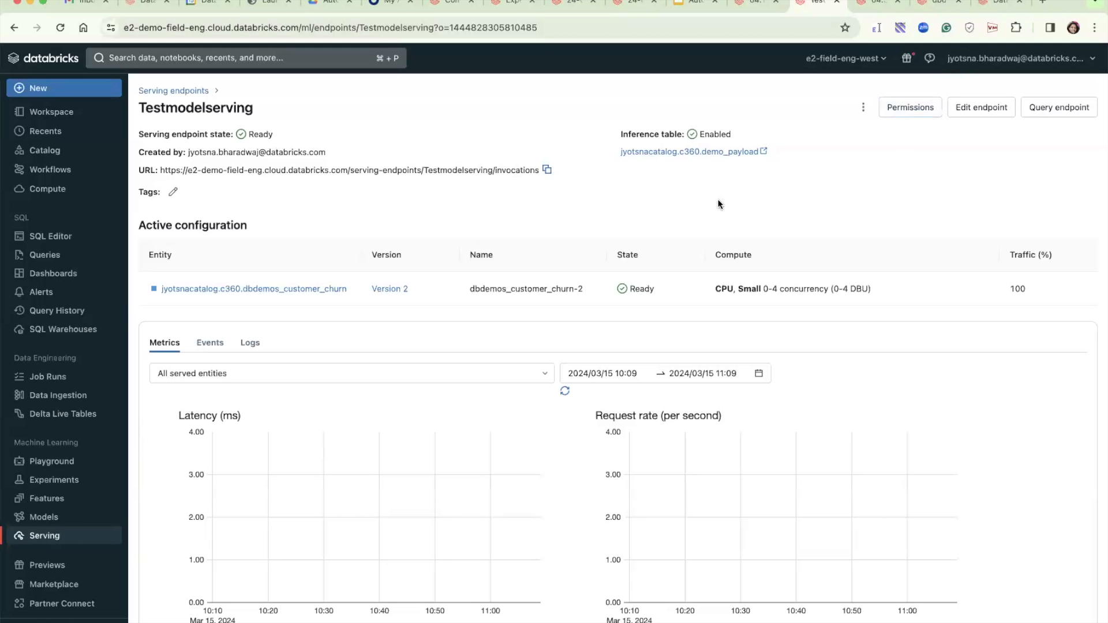
# Examine the example browser request for querying the Testmodelserving endpoint, and close the query dialog without sending it.
pyautogui.click(1061, 109)
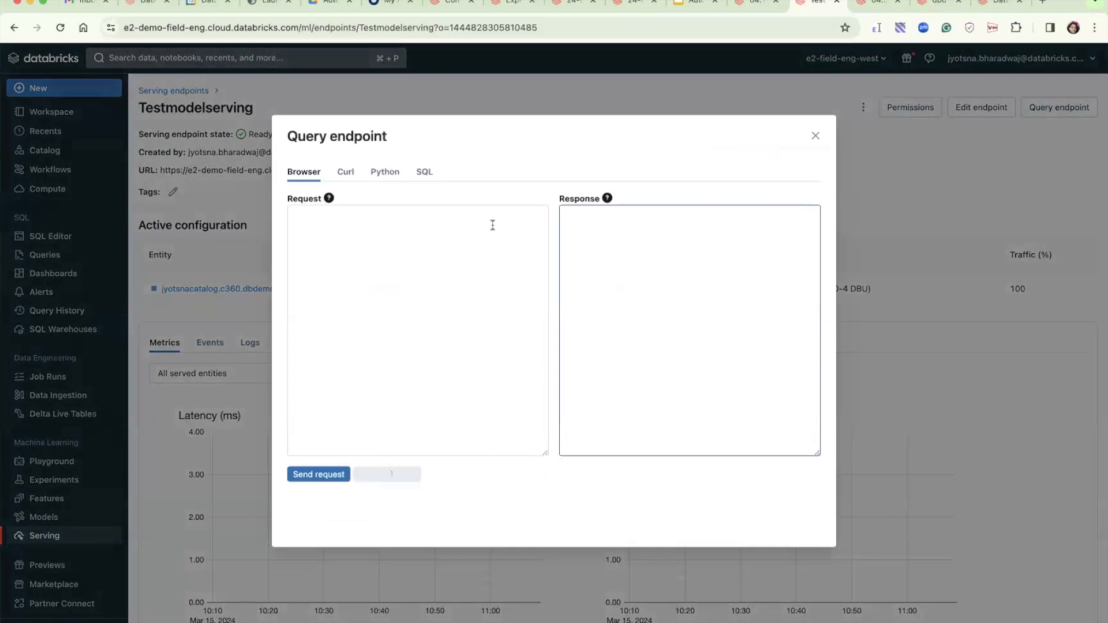
pyautogui.scroll(-5, 440, 300)
pyautogui.scroll(5, 440, 302)
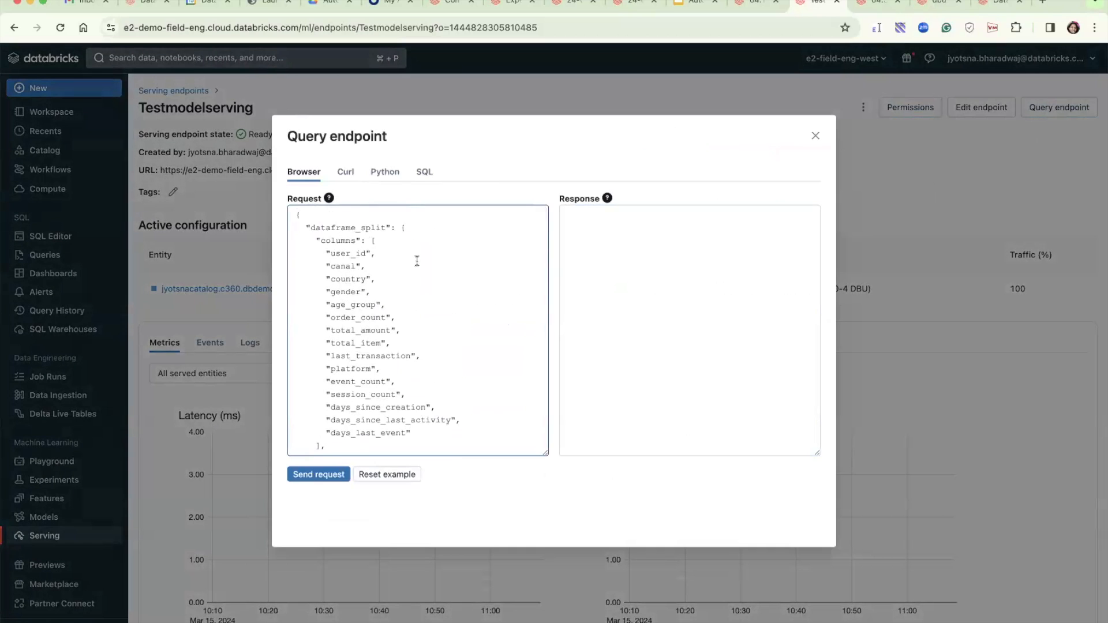
pyautogui.scroll(-10, 411, 280)
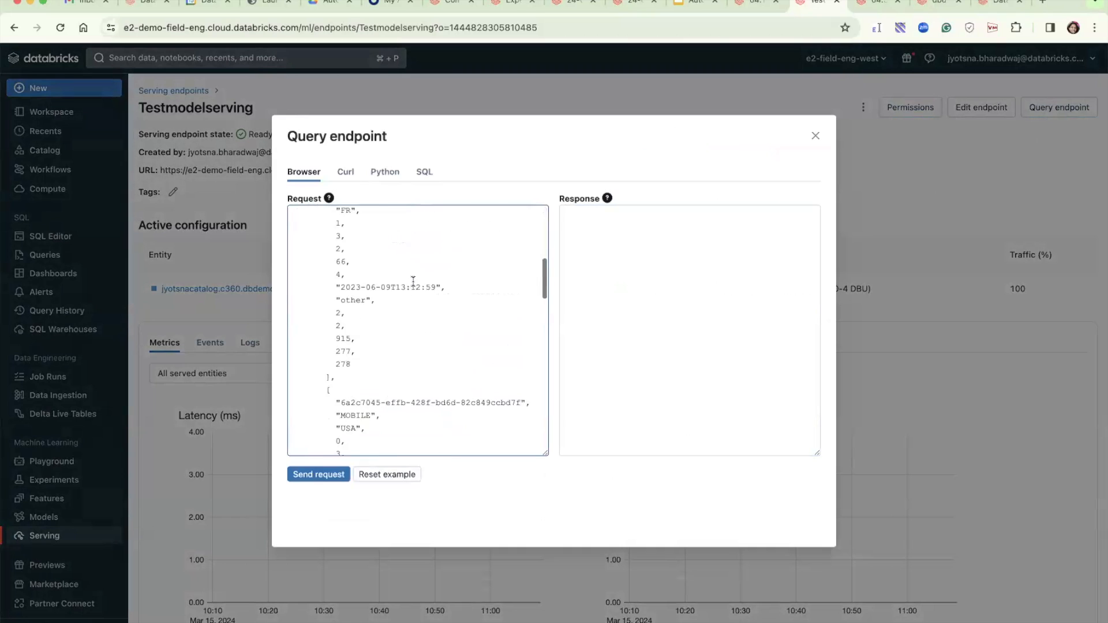
pyautogui.click(813, 138)
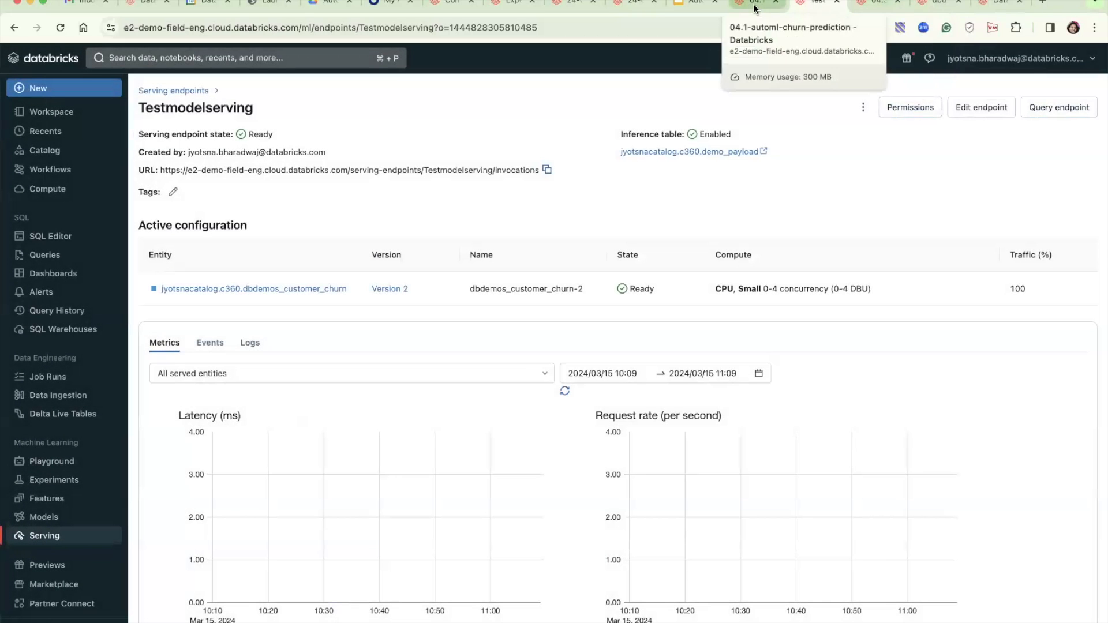
# Review the Python REST API cell in the 04.3-running-inference notebook, briefly revisiting the placid-ant-577 run page before returning to the notebook.
pyautogui.click(875, 4)
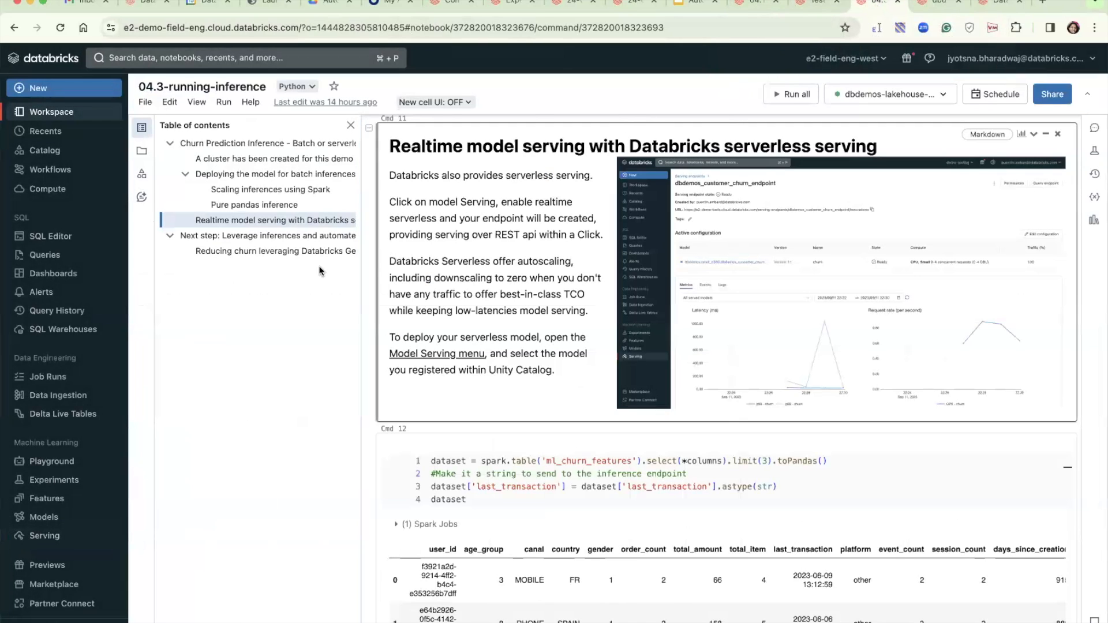
pyautogui.scroll(-3, 614, 430)
pyautogui.scroll(-6, 614, 431)
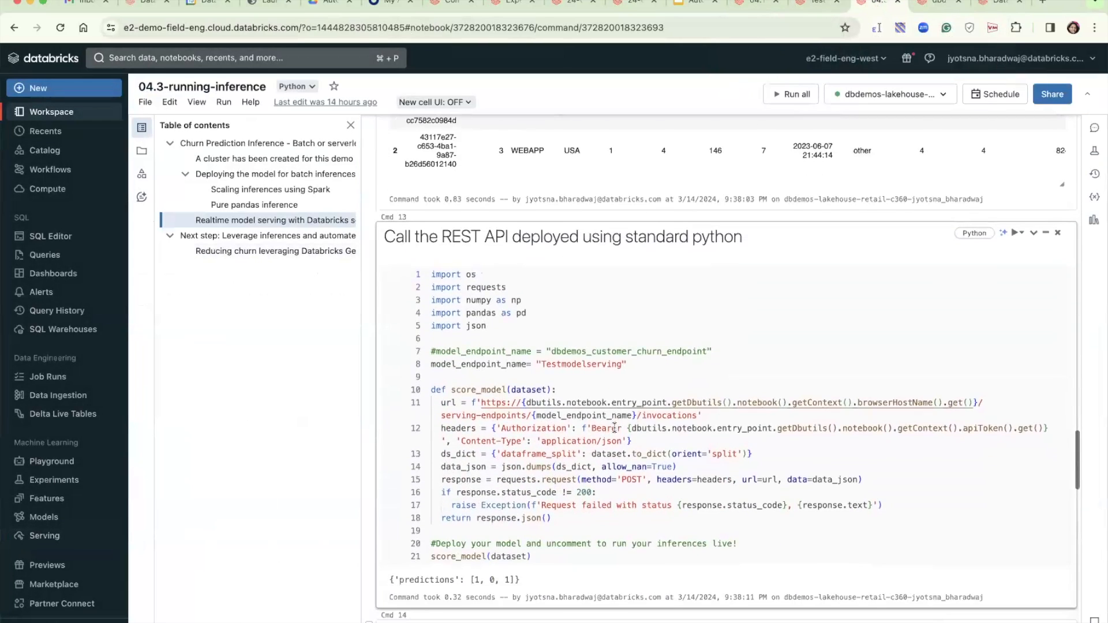
pyautogui.scroll(-1, 614, 428)
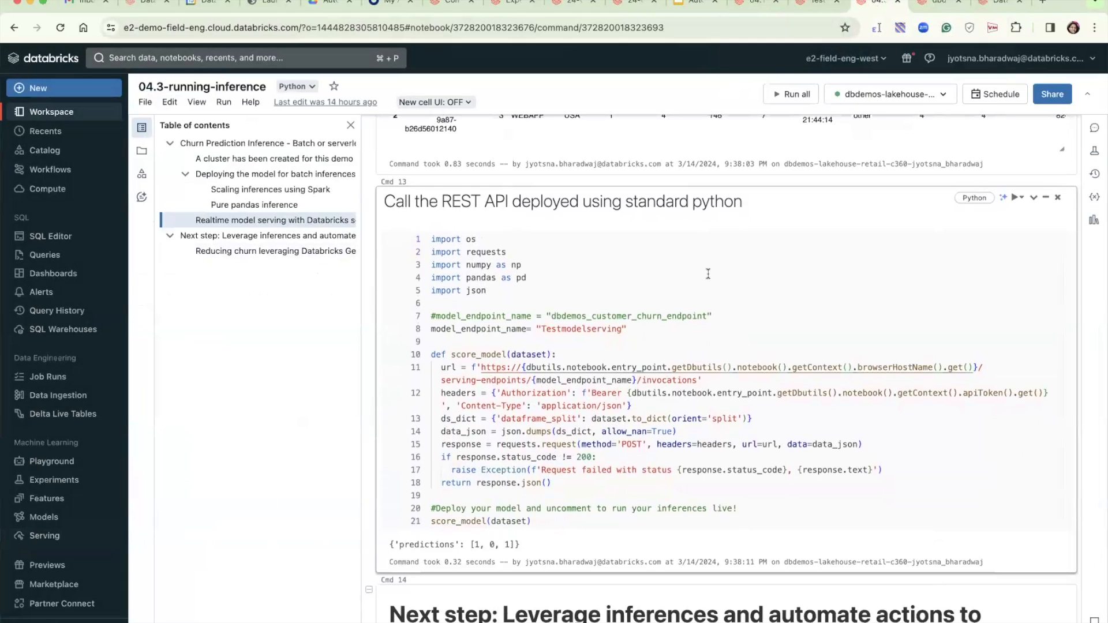
pyautogui.scroll(3, 708, 273)
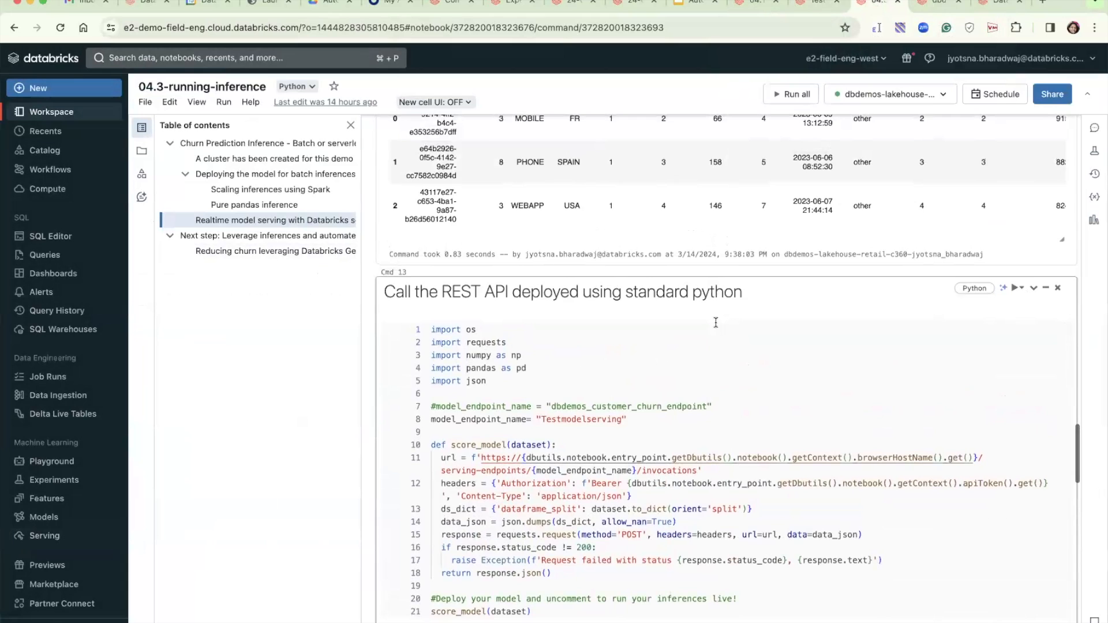
pyautogui.scroll(-2, 716, 322)
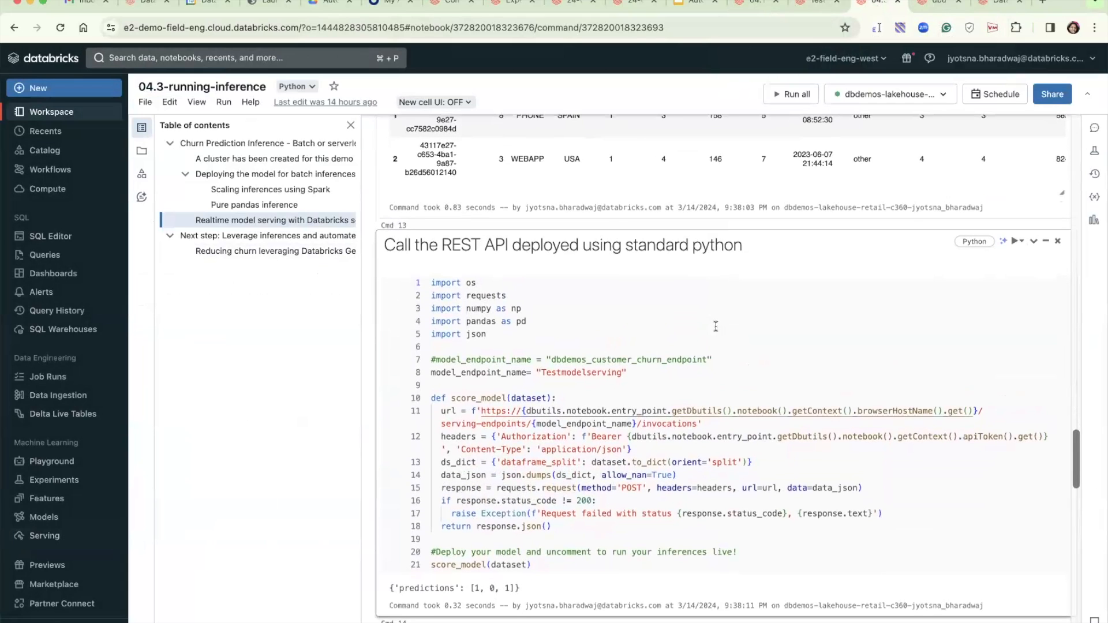
pyautogui.scroll(-1, 715, 326)
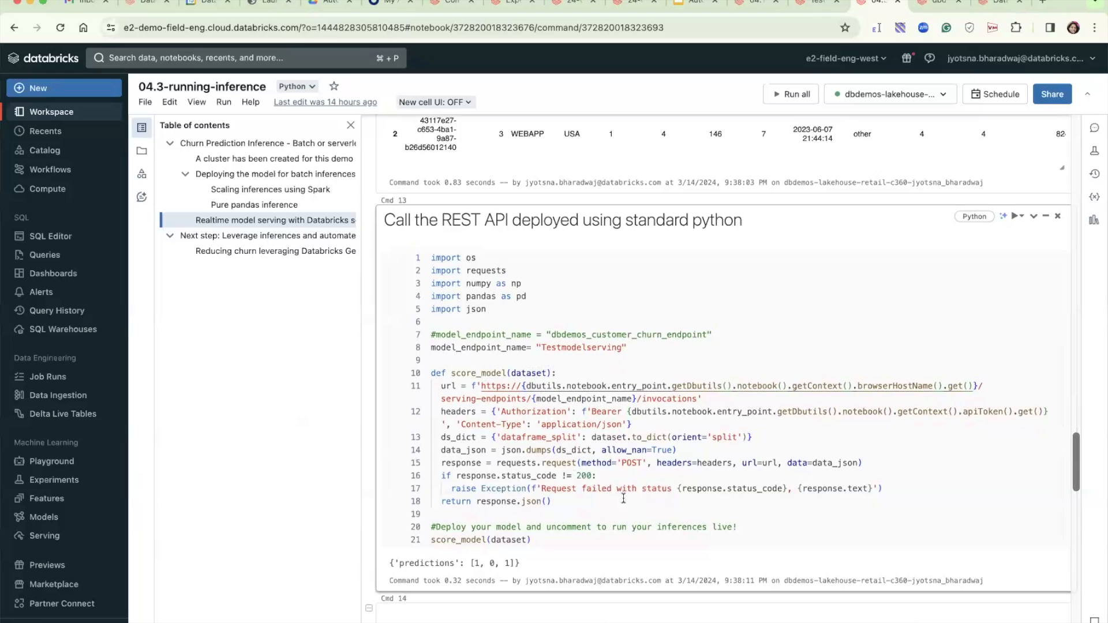
pyautogui.click(515, 6)
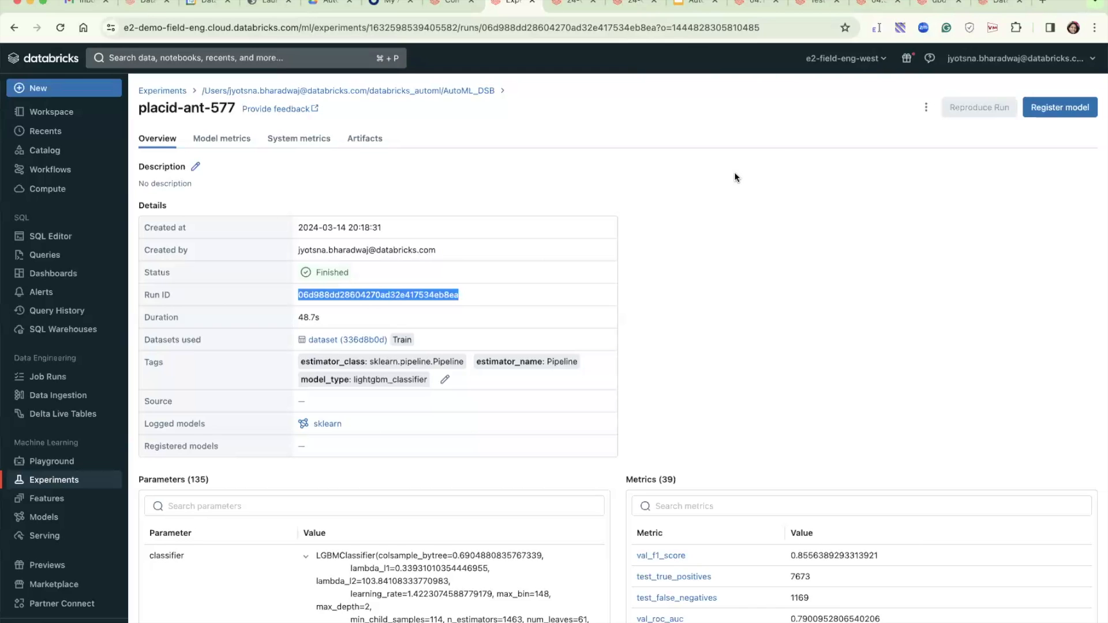
pyautogui.click(875, 5)
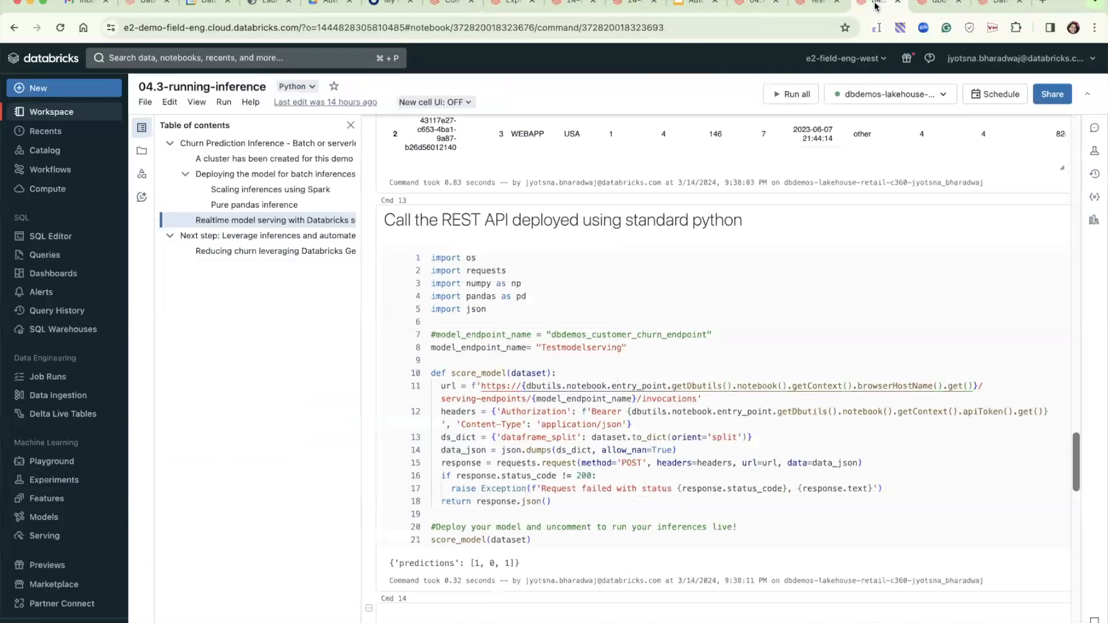